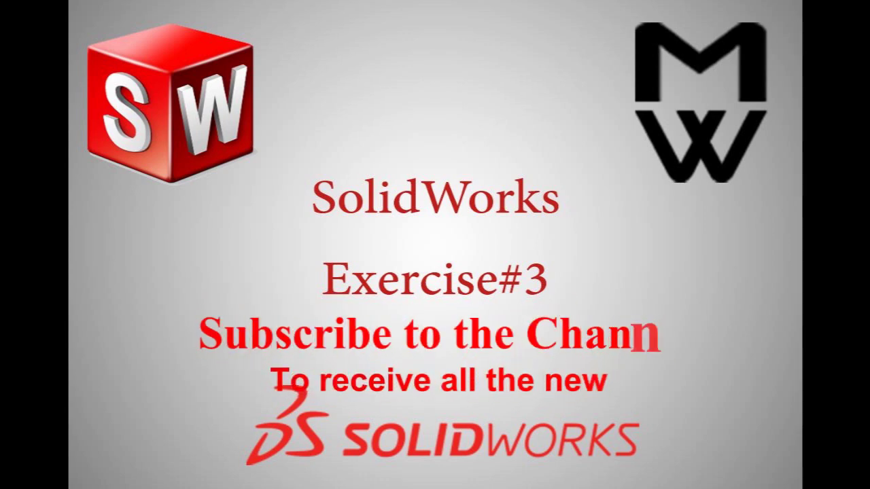
Create a new part, sketch on its Top Plane, and pick the Centerline tool
{"action": "left_click", "coordinate": [139, 26]}
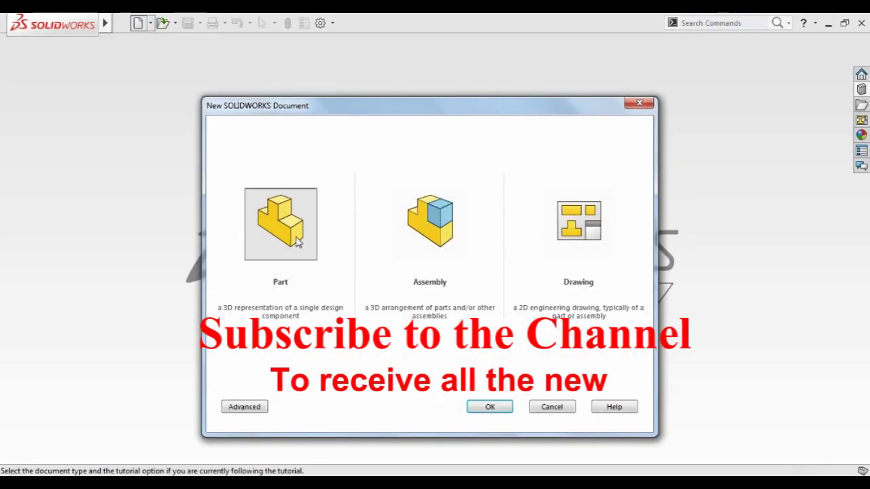
{"action": "double_click", "coordinate": [290, 232]}
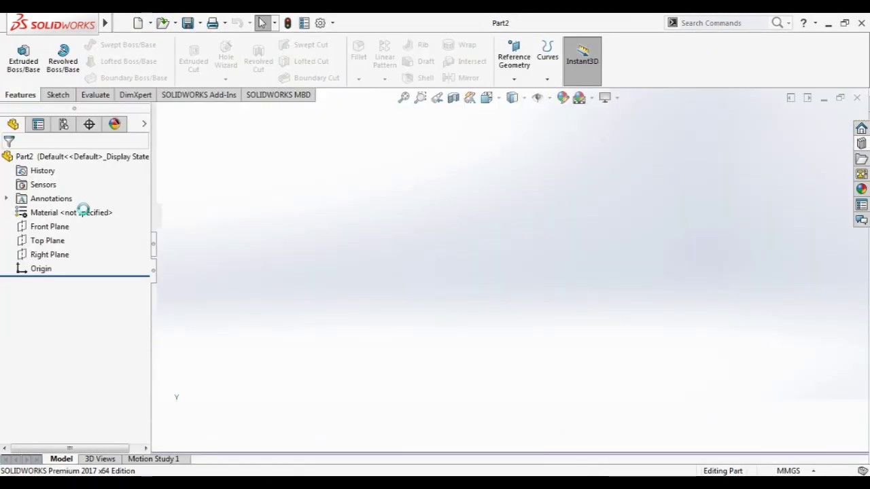
{"action": "left_click", "coordinate": [51, 242]}
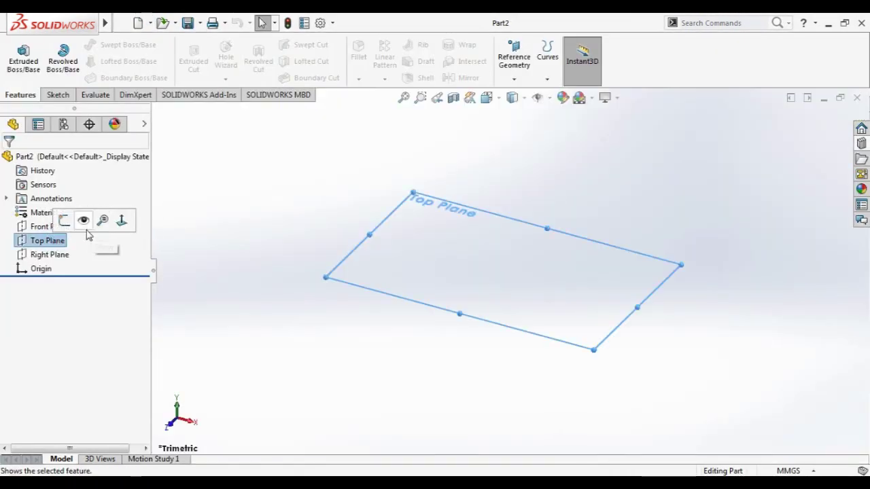
{"action": "left_click", "coordinate": [64, 222]}
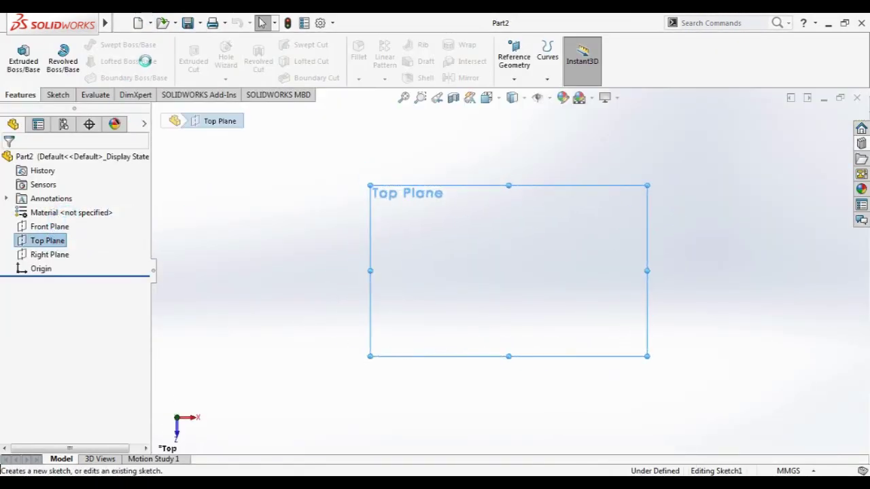
{"action": "left_click", "coordinate": [96, 46]}
{"action": "left_click", "coordinate": [101, 74]}
Draw a horizontal centerline through the sketch origin
{"action": "left_click", "coordinate": [469, 271]}
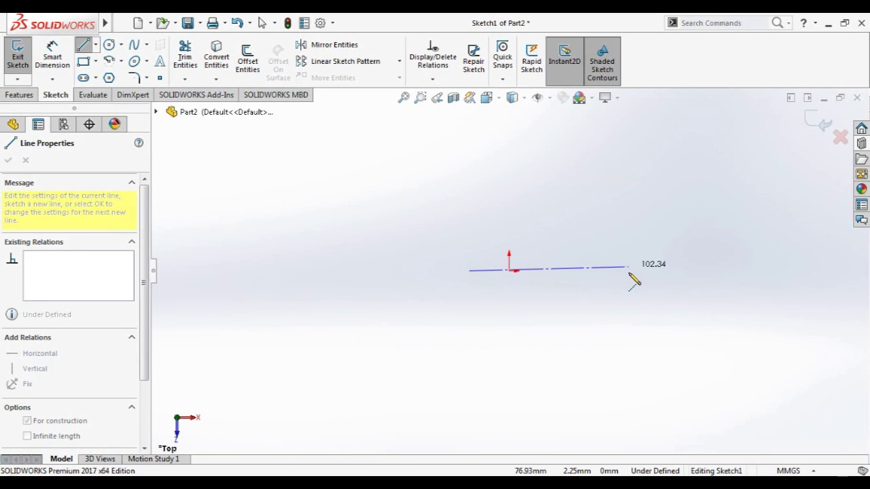
{"action": "left_click", "coordinate": [626, 270]}
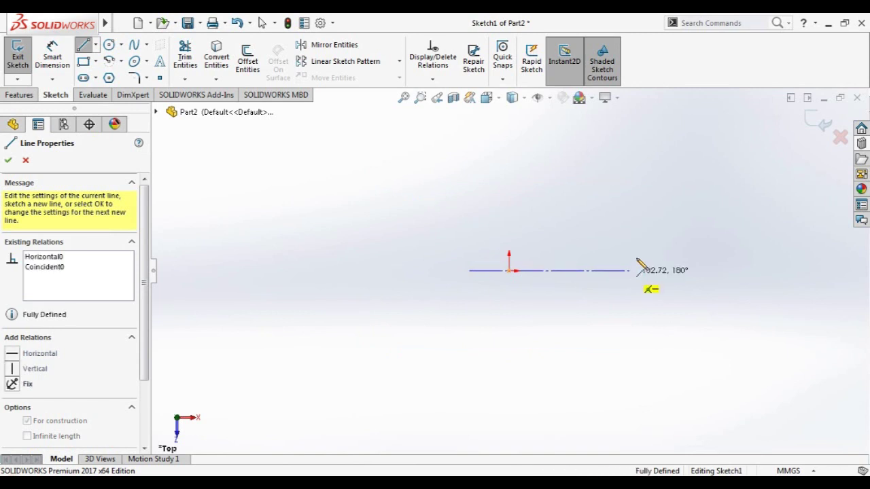
{"action": "left_click", "coordinate": [549, 271]}
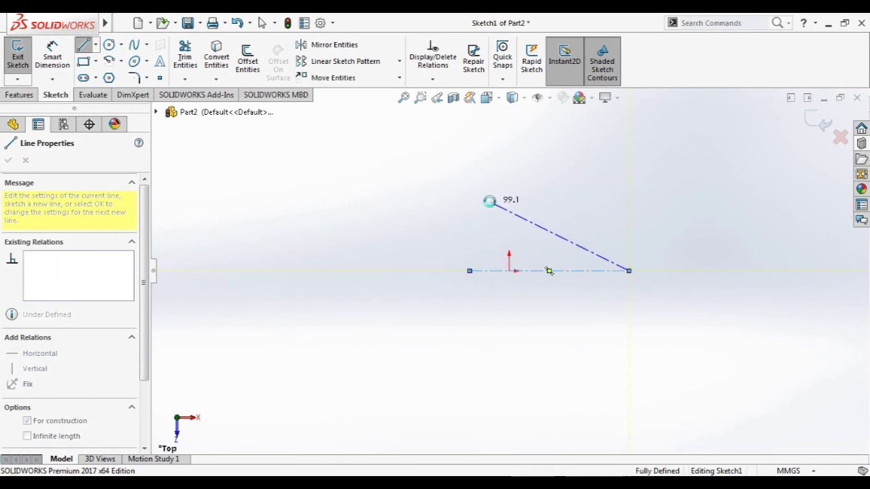
{"action": "key", "text": "Escape"}
Draw a vertical centerline through the origin, crossing the horizontal one
{"action": "left_click", "coordinate": [95, 46]}
{"action": "left_click", "coordinate": [109, 73]}
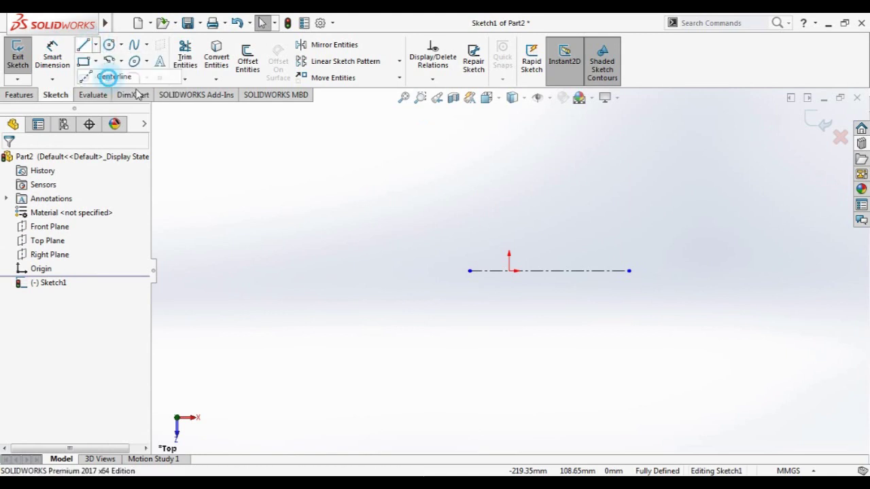
{"action": "left_click", "coordinate": [510, 184]}
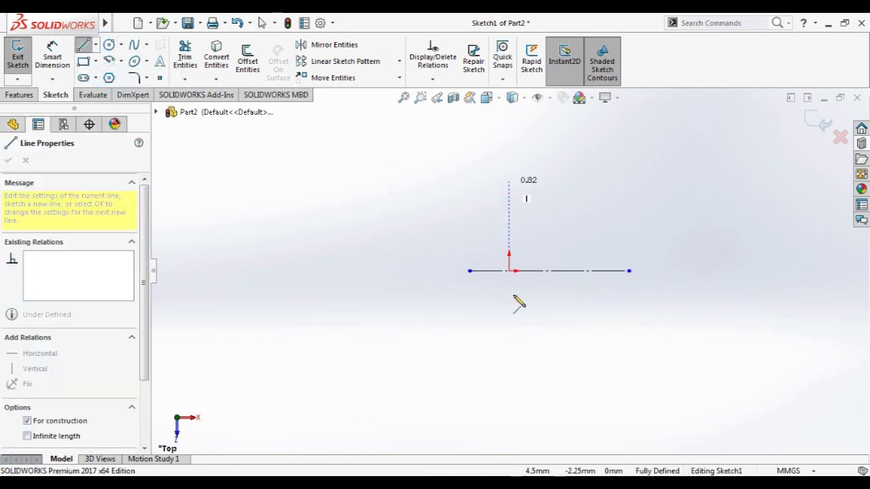
{"action": "left_click", "coordinate": [509, 332]}
{"action": "key", "text": "Escape"}
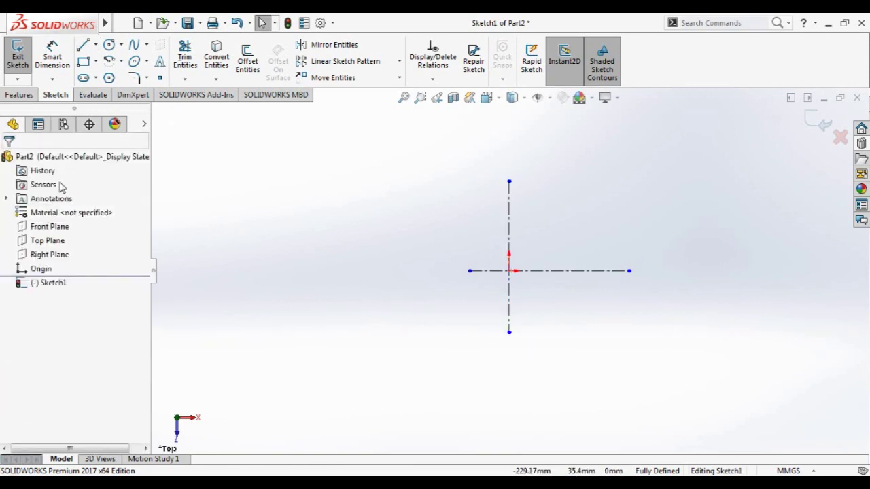
{"action": "left_click", "coordinate": [169, 21]}
{"action": "left_click", "coordinate": [83, 44]}
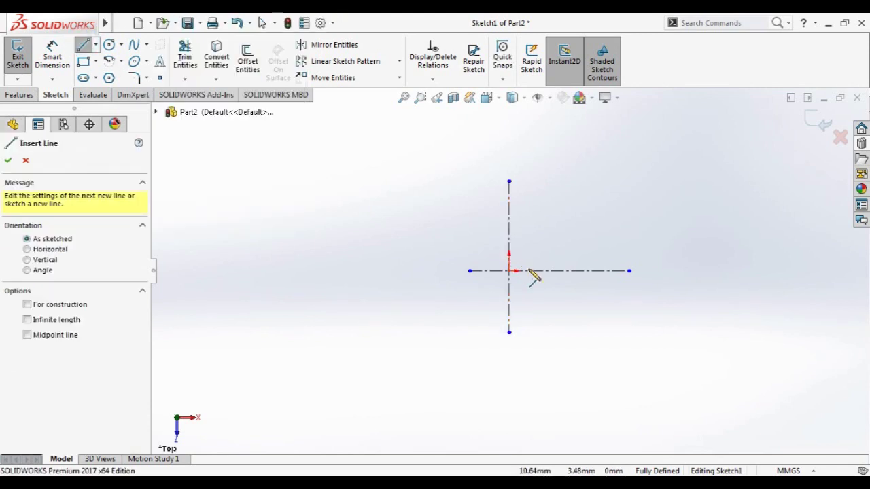
{"action": "key", "text": "Escape"}
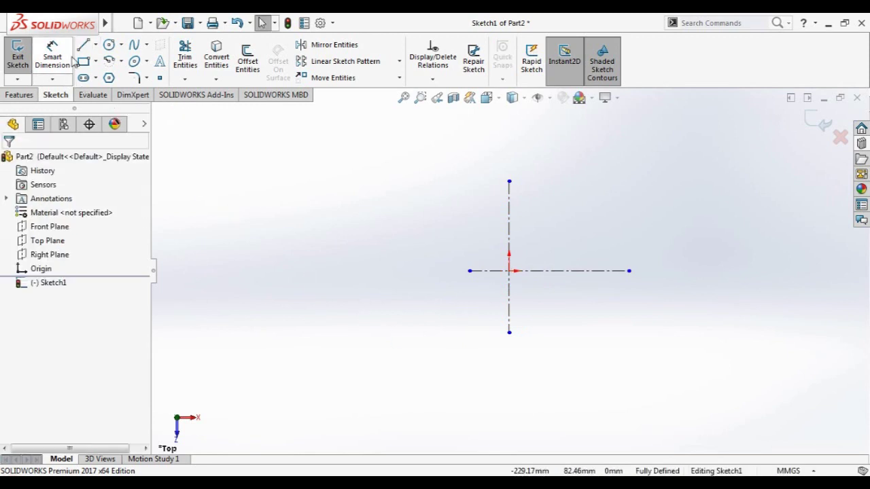
Offset the horizontal centerline 15 mm upward as a solid line
{"action": "left_click", "coordinate": [248, 60]}
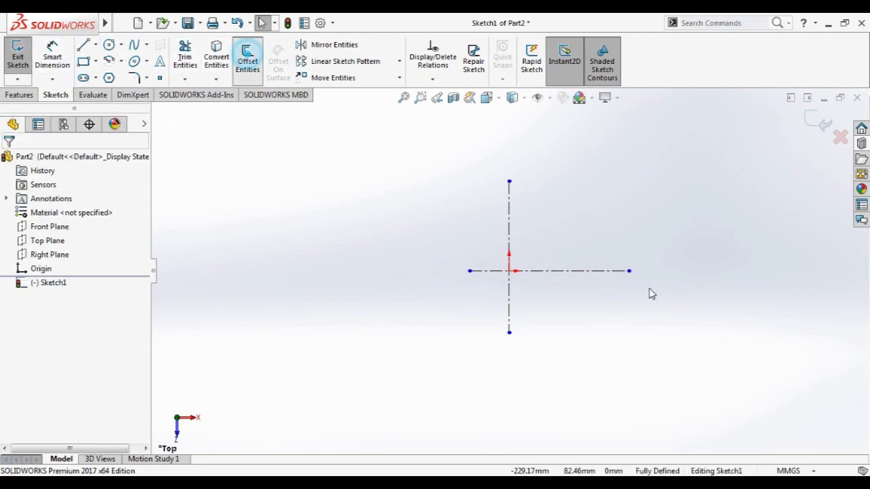
{"action": "left_click", "coordinate": [589, 272]}
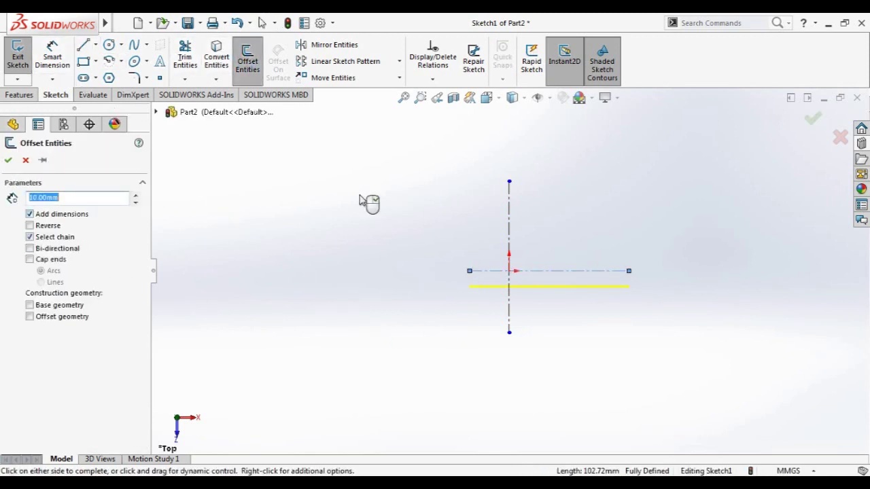
{"action": "left_click", "coordinate": [30, 225]}
{"action": "left_click", "coordinate": [30, 237]}
{"action": "left_click", "coordinate": [8, 159]}
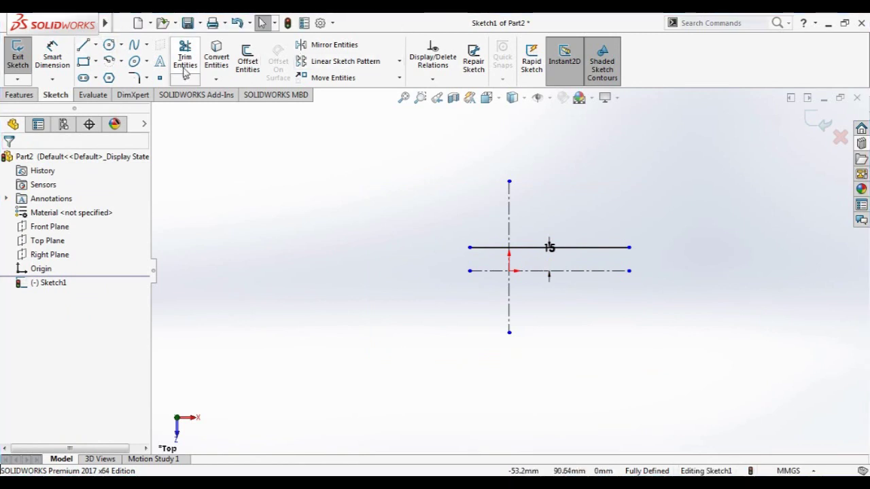
Offset the vertical centerline 60 mm to the right as a solid line
{"action": "left_click", "coordinate": [248, 60]}
{"action": "left_click", "coordinate": [508, 218]}
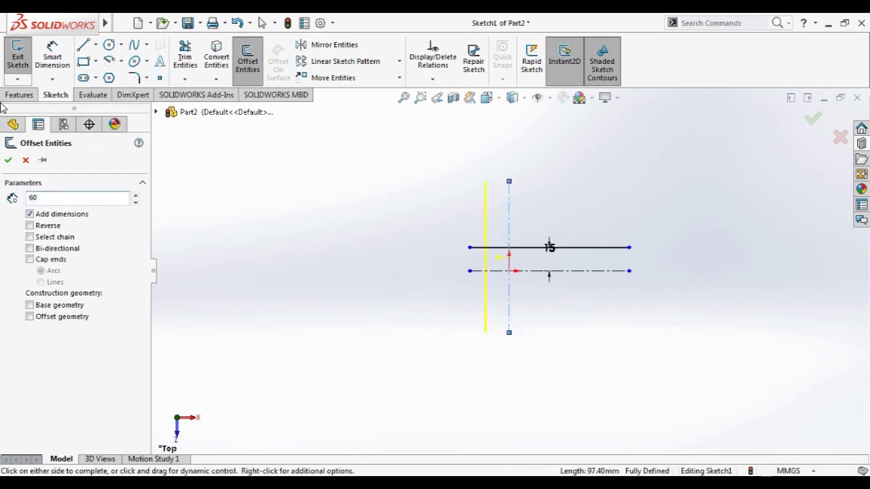
{"action": "key", "text": "Return"}
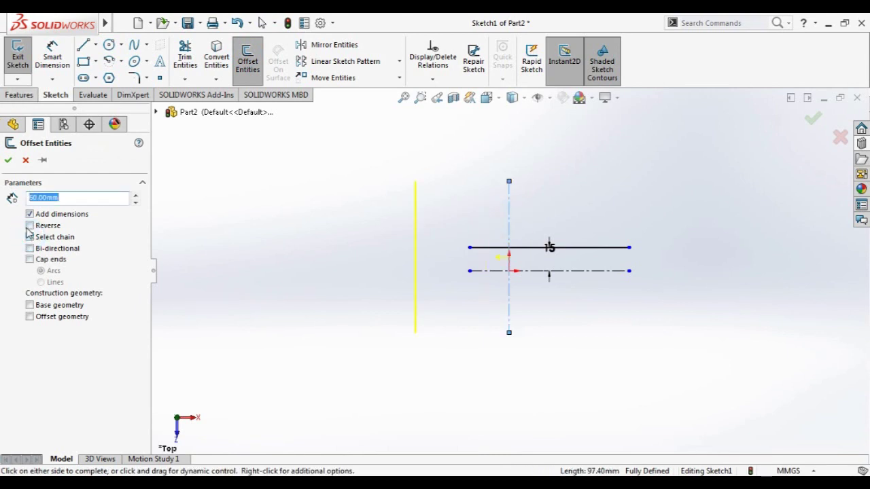
{"action": "left_click", "coordinate": [29, 237]}
{"action": "left_click", "coordinate": [29, 225]}
{"action": "left_click", "coordinate": [9, 160]}
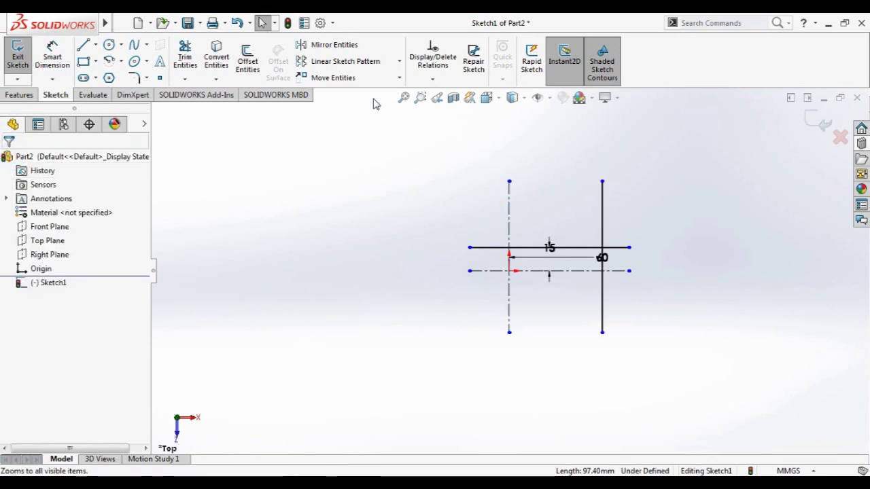
{"action": "left_click", "coordinate": [182, 60]}
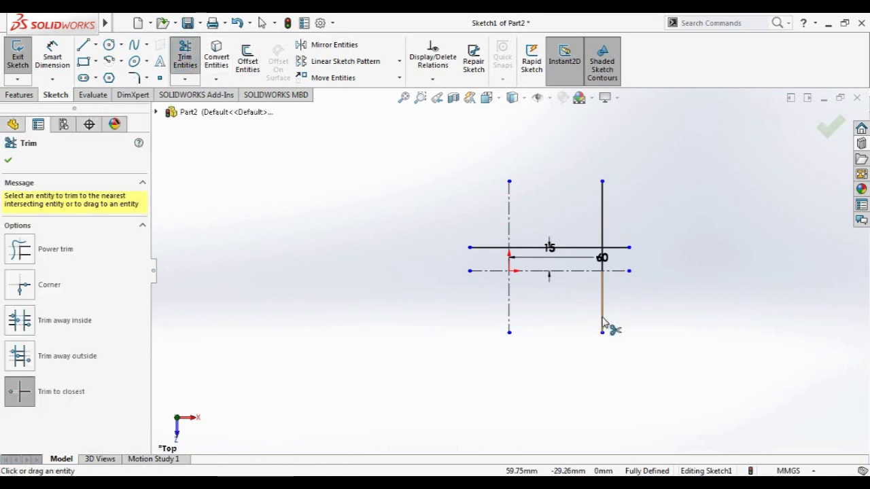
Trim both offset lines back to the centerlines and make the 60 mm line construction
{"action": "left_click", "coordinate": [604, 319]}
{"action": "left_click", "coordinate": [486, 248]}
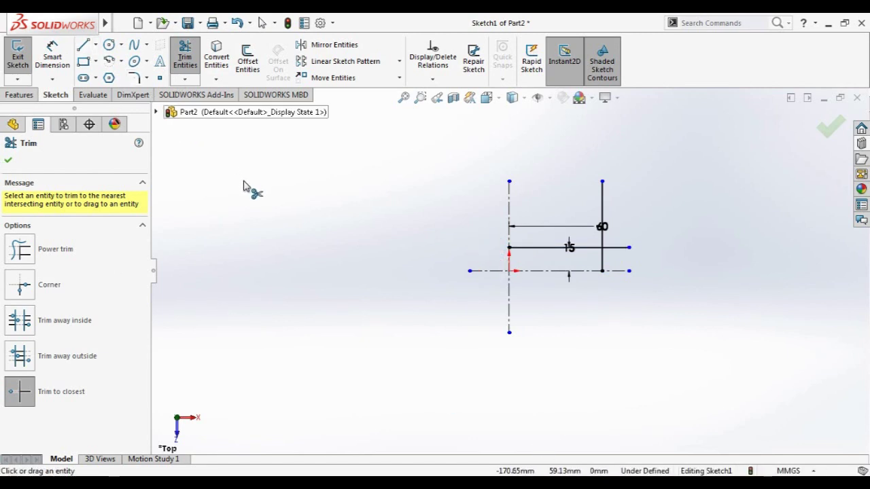
{"action": "left_click", "coordinate": [9, 161]}
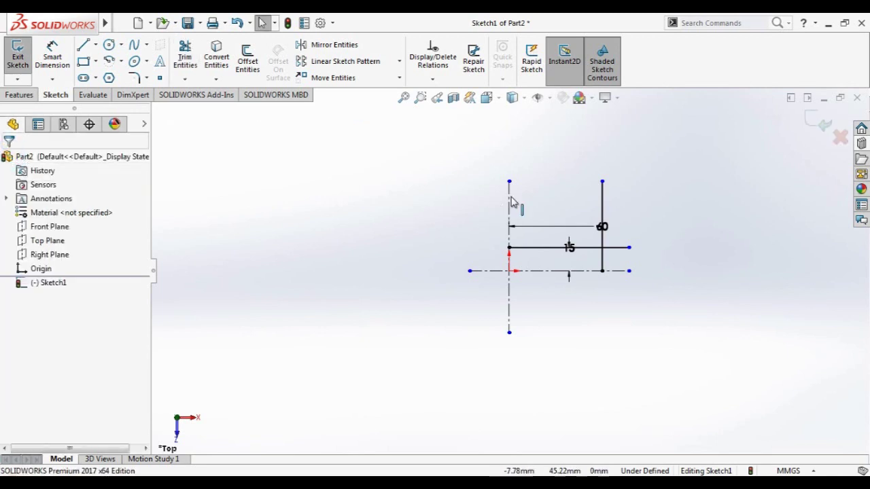
{"action": "left_click", "coordinate": [603, 204]}
{"action": "left_click", "coordinate": [27, 362]}
{"action": "left_click", "coordinate": [8, 161]}
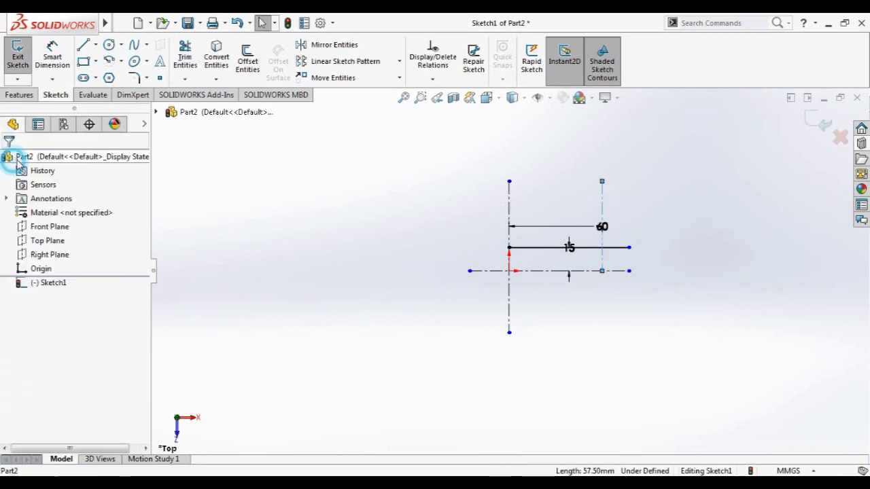
Draw a radius 6 circle at the 60 mm line's lower end and trim its lower half
{"action": "left_click", "coordinate": [111, 45]}
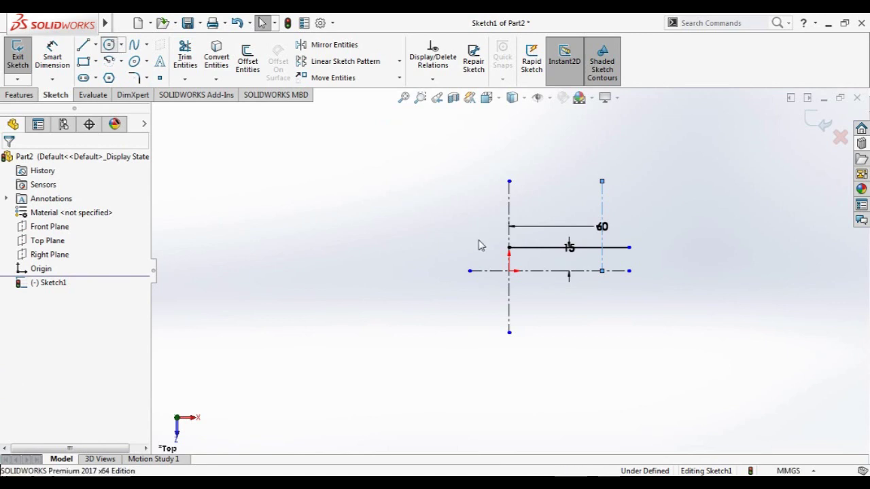
{"action": "left_click", "coordinate": [602, 271]}
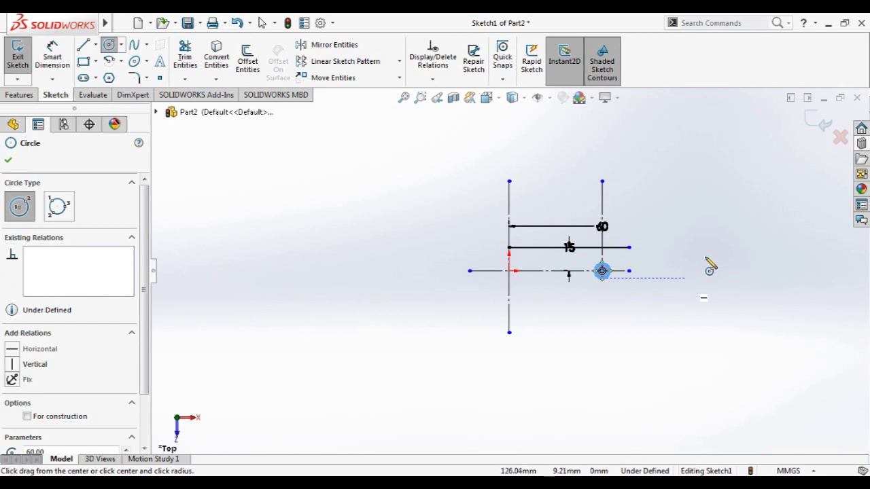
{"action": "scroll", "coordinate": [37, 212], "scroll_direction": "down", "scroll_amount": 2}
{"action": "type", "text": "6"}
{"action": "key", "text": "Return"}
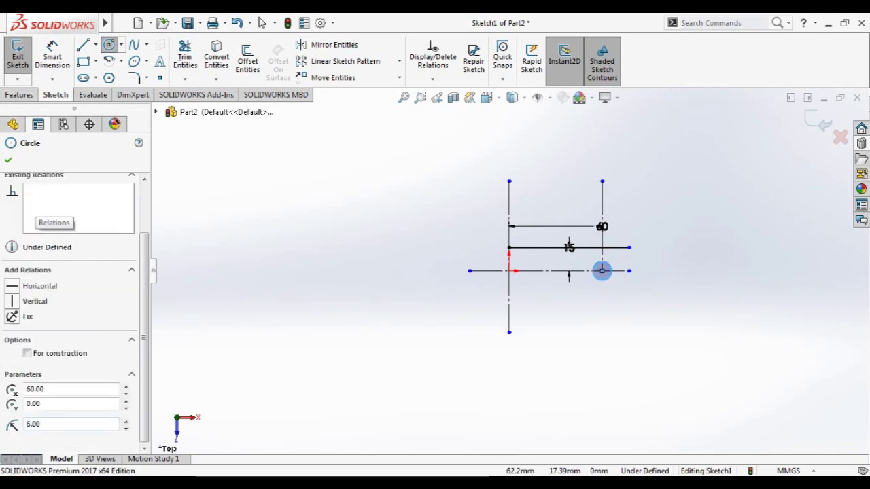
{"action": "left_click", "coordinate": [8, 159]}
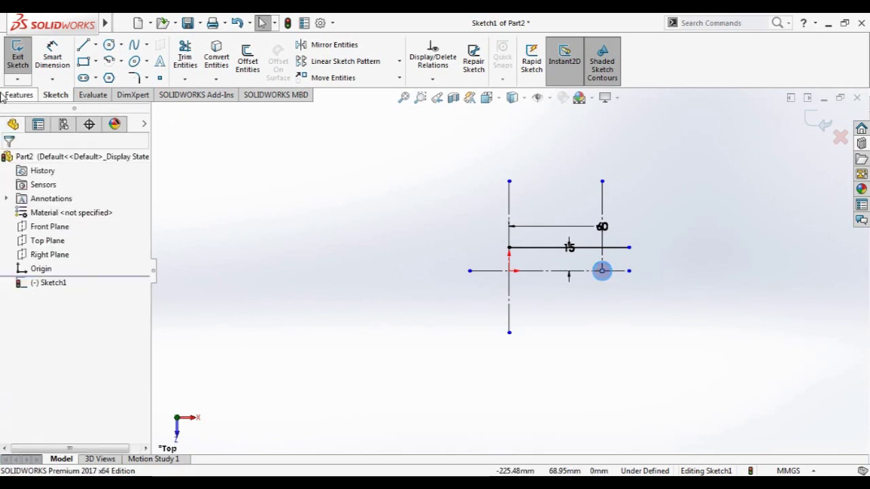
{"action": "left_click", "coordinate": [185, 58]}
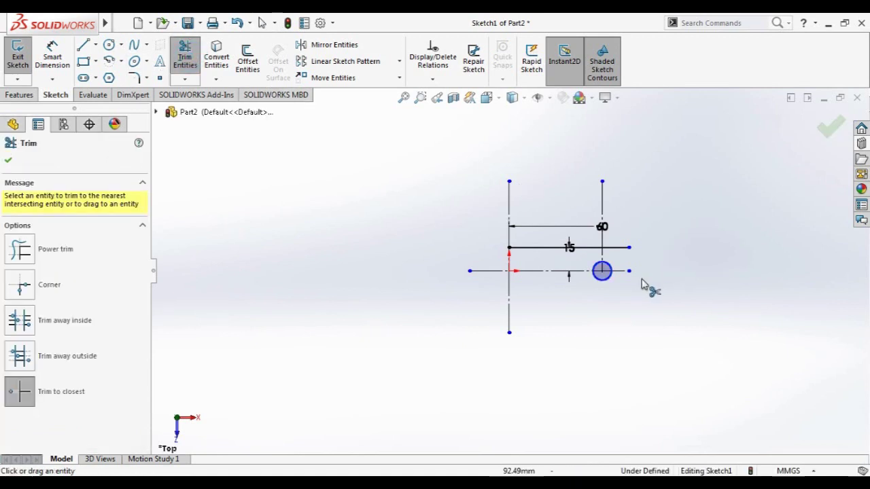
{"action": "left_click", "coordinate": [603, 280]}
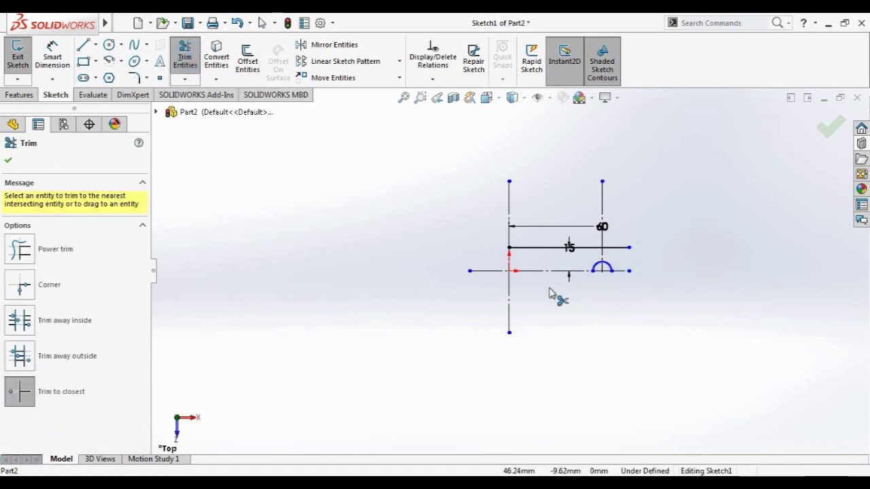
{"action": "left_click", "coordinate": [8, 158]}
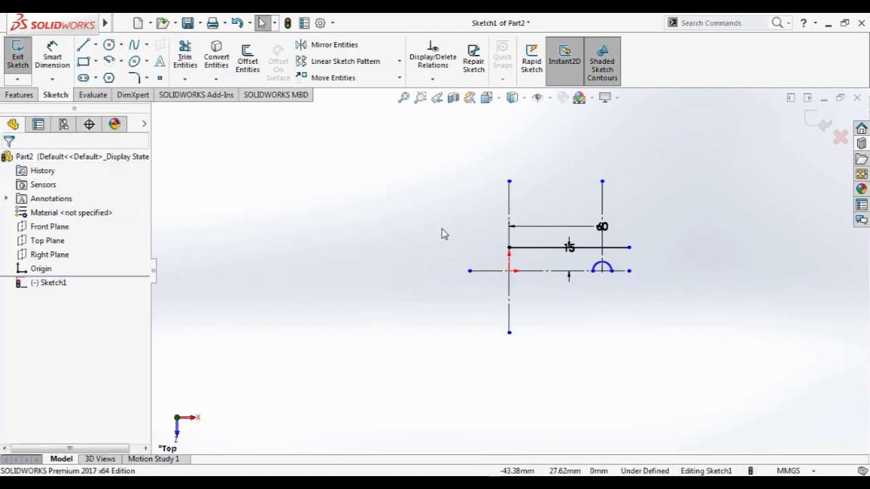
Draw a short horizontal line just right of the small arc
{"action": "left_click", "coordinate": [84, 46]}
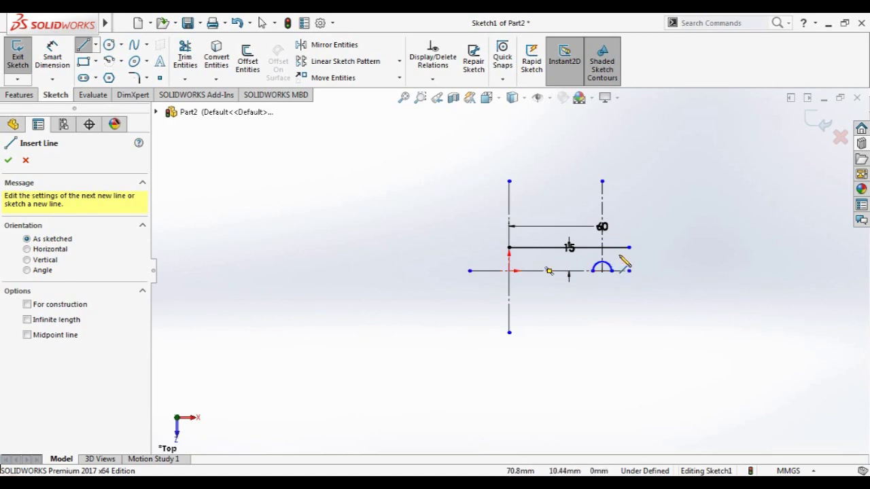
{"action": "left_click", "coordinate": [619, 257]}
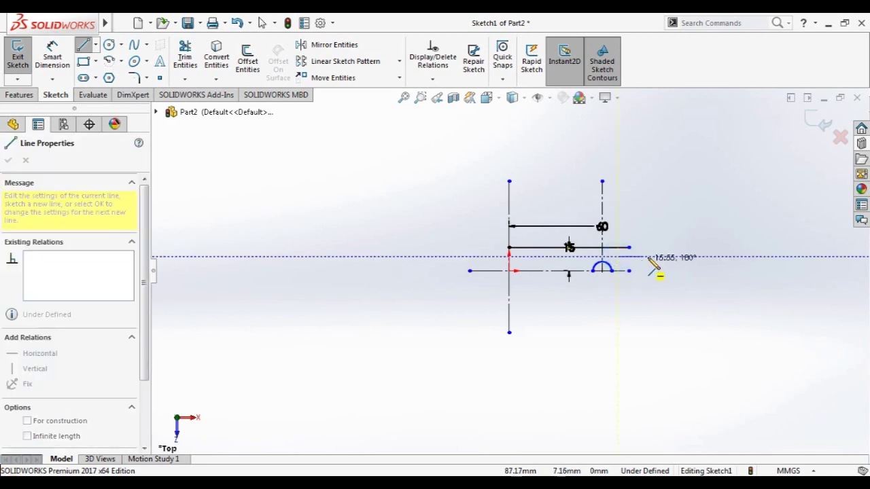
{"action": "left_click", "coordinate": [676, 257]}
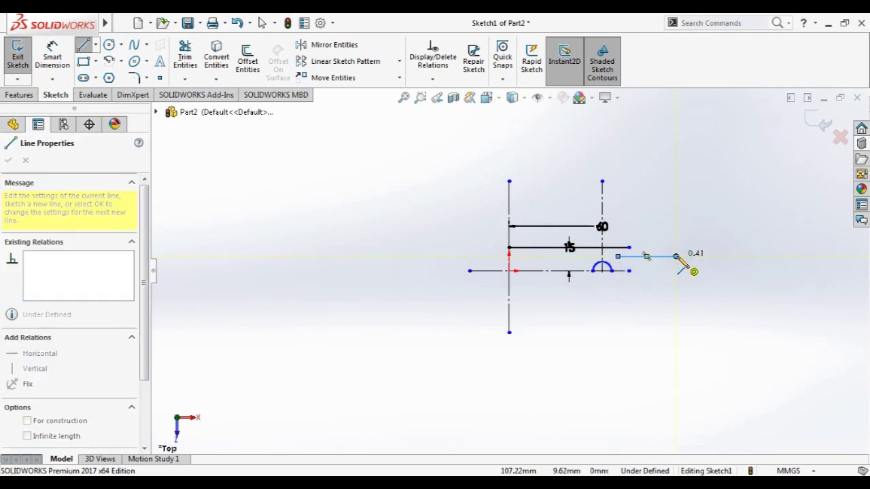
{"action": "key", "text": "Escape"}
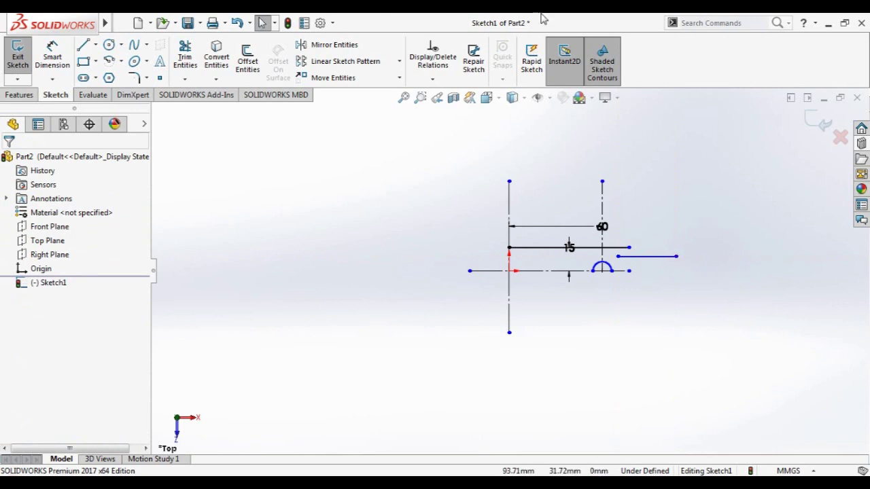
Dimension the short line 10 mm above the horizontal centerline
{"action": "left_click", "coordinate": [53, 49]}
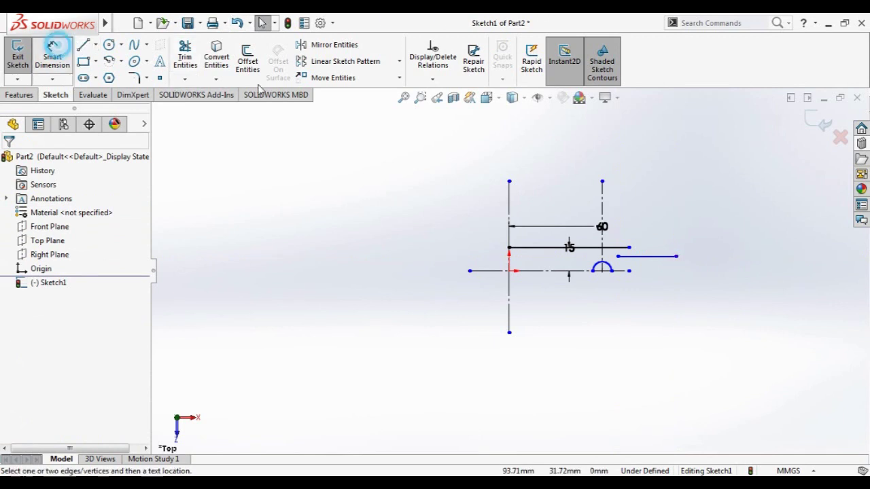
{"action": "left_click", "coordinate": [639, 257]}
{"action": "left_click", "coordinate": [626, 270]}
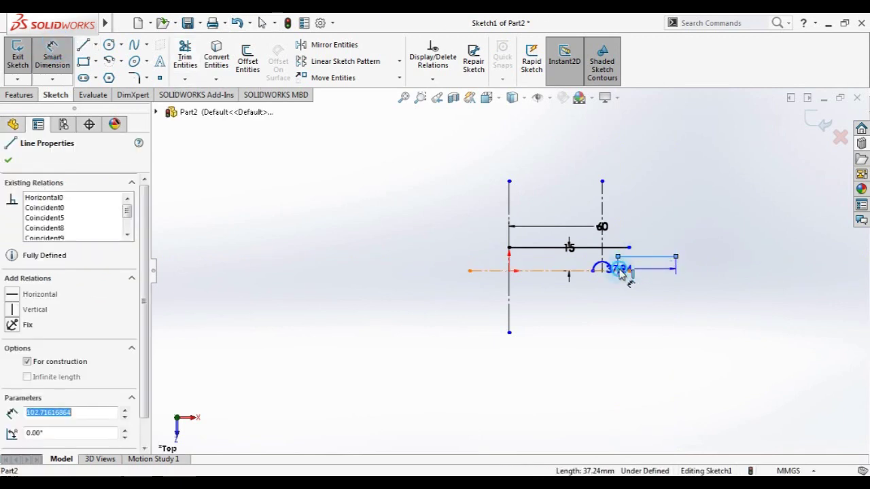
{"action": "left_click", "coordinate": [711, 273]}
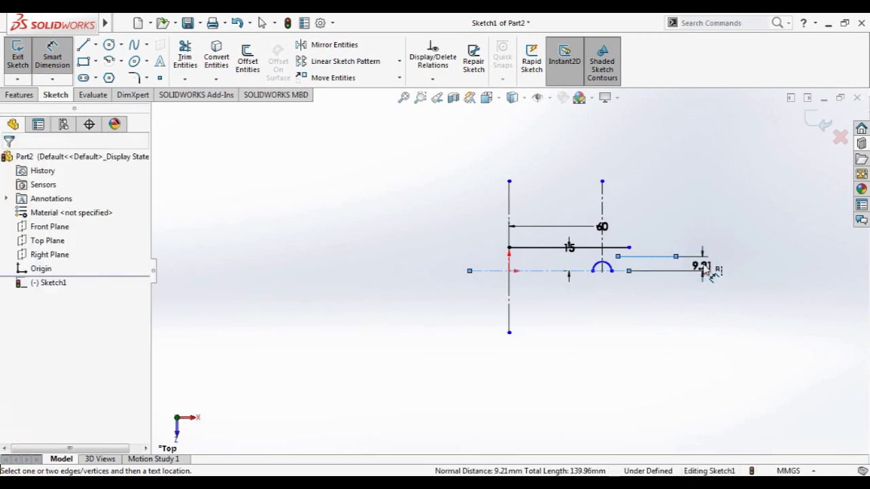
{"action": "type", "text": "10"}
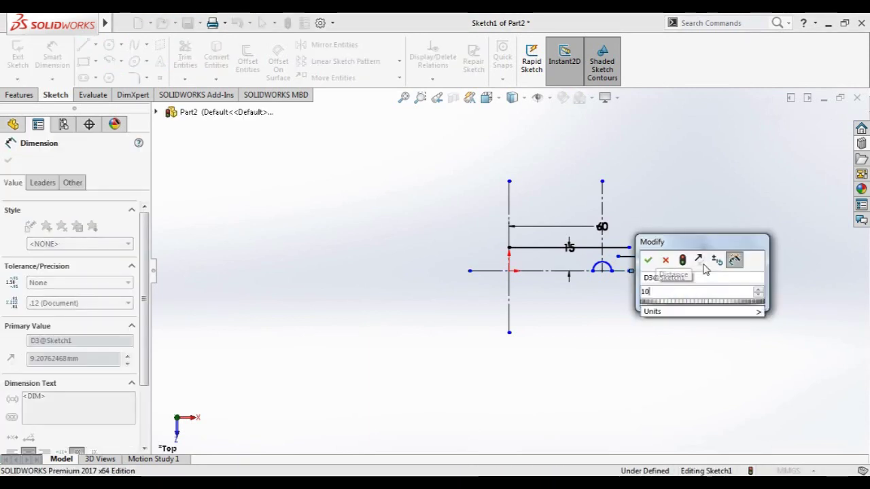
{"action": "key", "text": "Return"}
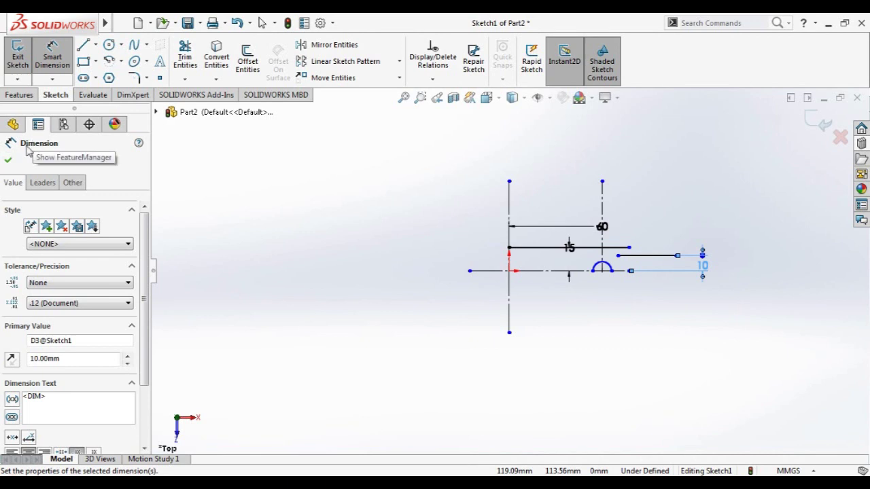
{"action": "left_click", "coordinate": [8, 159]}
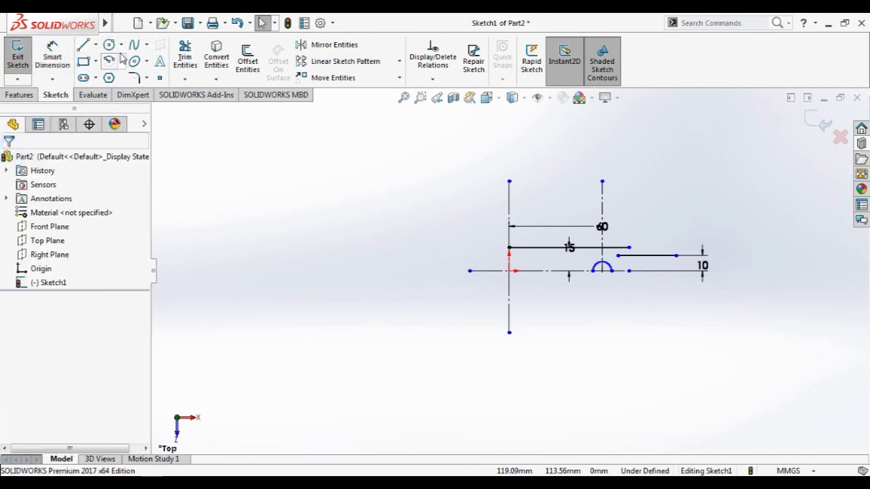
Draw a radius 80 circle centred on the small arc's centre
{"action": "left_click", "coordinate": [108, 44]}
{"action": "left_click", "coordinate": [602, 270]}
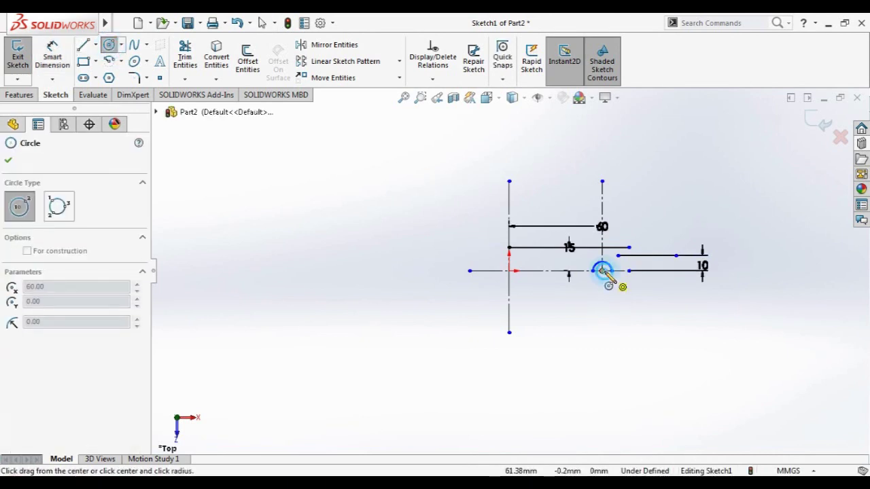
{"action": "left_click", "coordinate": [639, 197]}
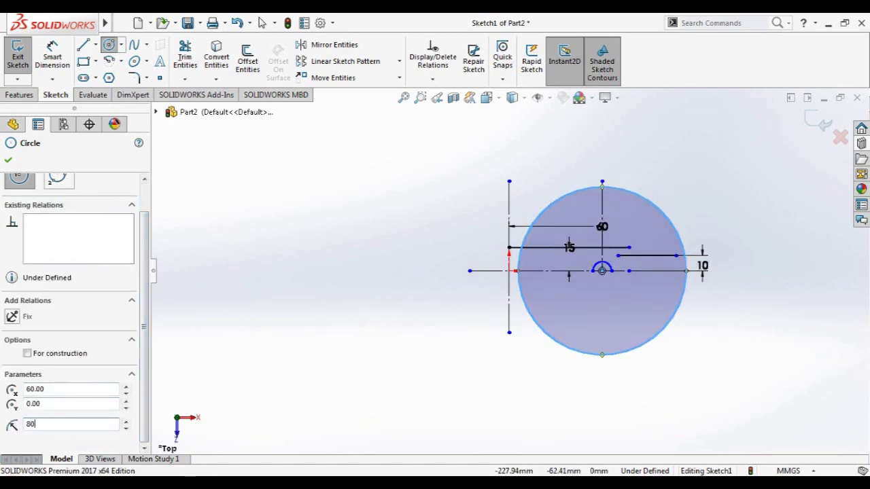
{"action": "key", "text": "Return"}
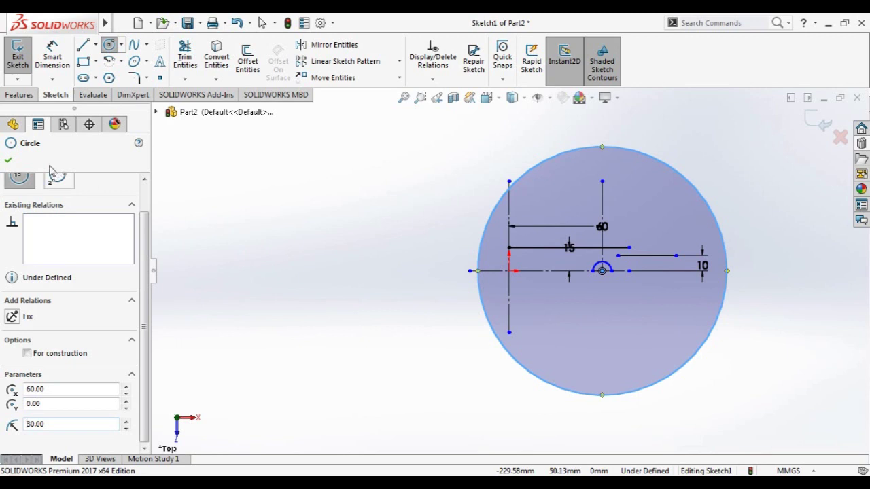
{"action": "left_click", "coordinate": [8, 161]}
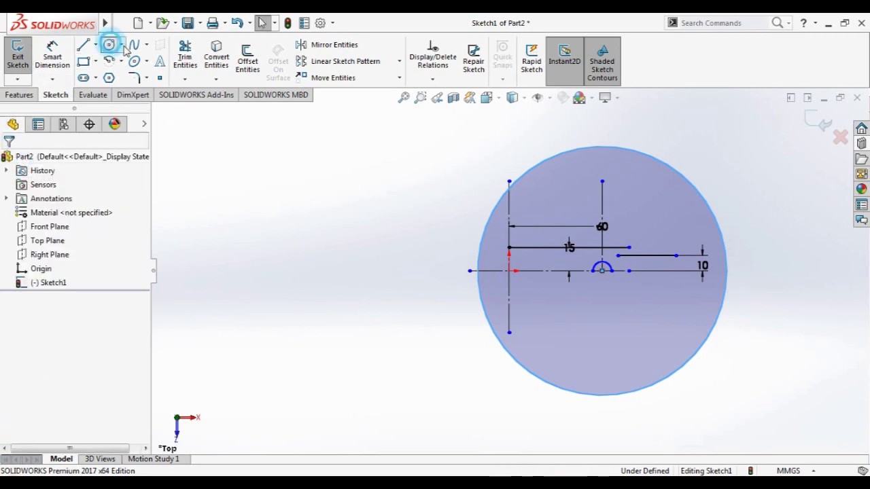
Draw a second, radius 70 circle on the same centre
{"action": "left_click", "coordinate": [108, 44]}
{"action": "left_click", "coordinate": [602, 270]}
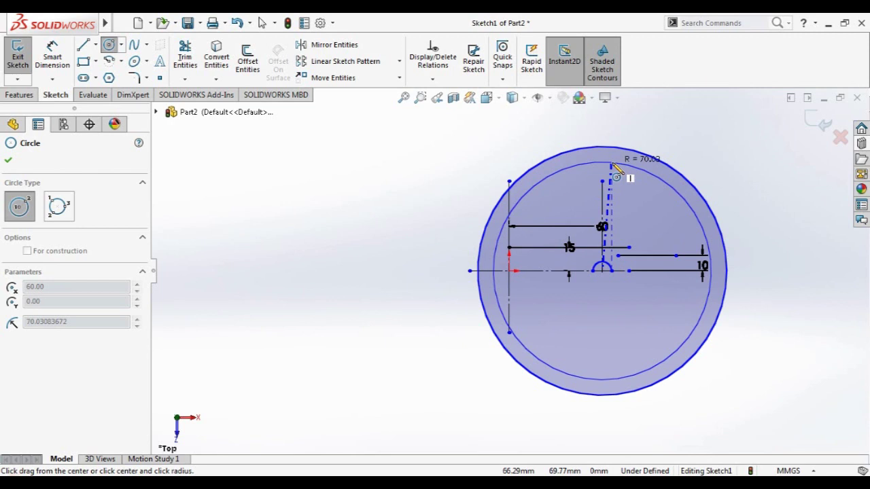
{"action": "left_click", "coordinate": [611, 165]}
{"action": "type", "text": "70"}
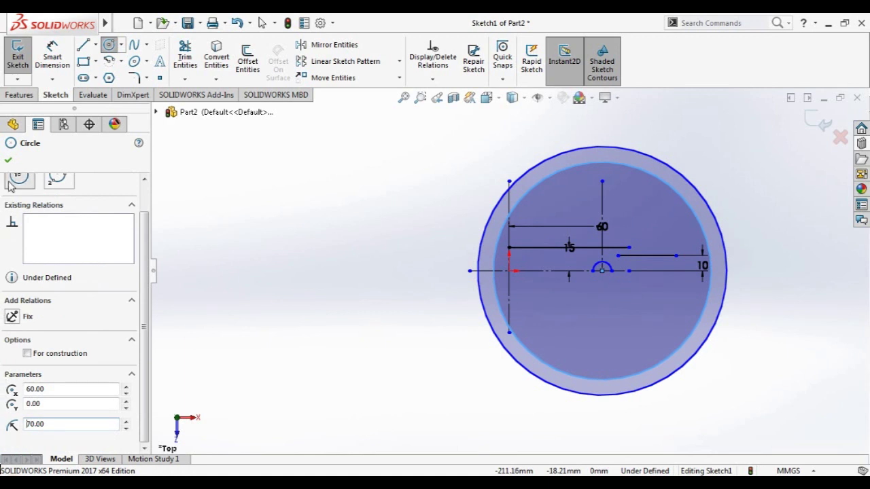
{"action": "left_click", "coordinate": [7, 160]}
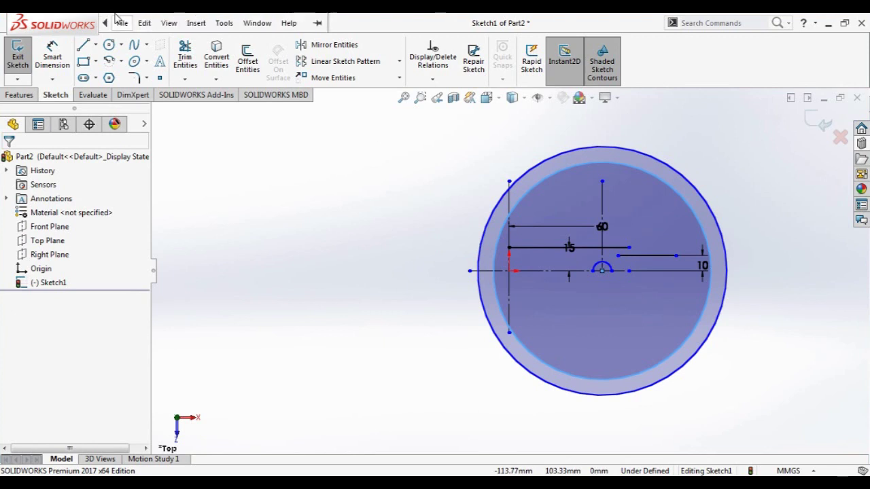
Stretch the short 10 mm line's right end until it meets the 70 mm circle
{"action": "left_click", "coordinate": [121, 23]}
{"action": "left_click", "coordinate": [54, 55]}
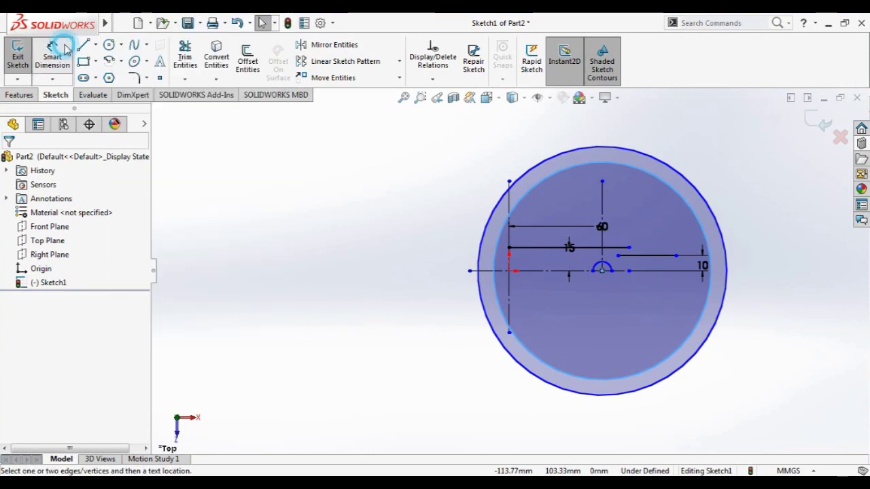
{"action": "left_click", "coordinate": [669, 255]}
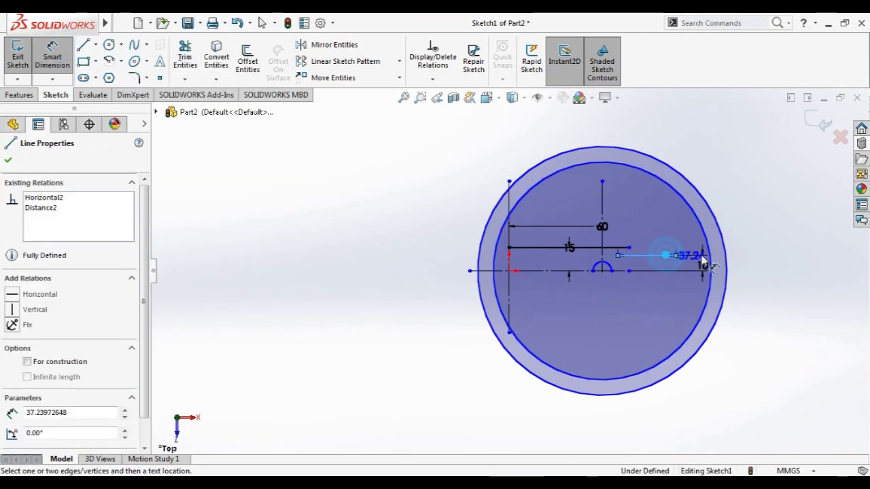
{"action": "left_click", "coordinate": [703, 231]}
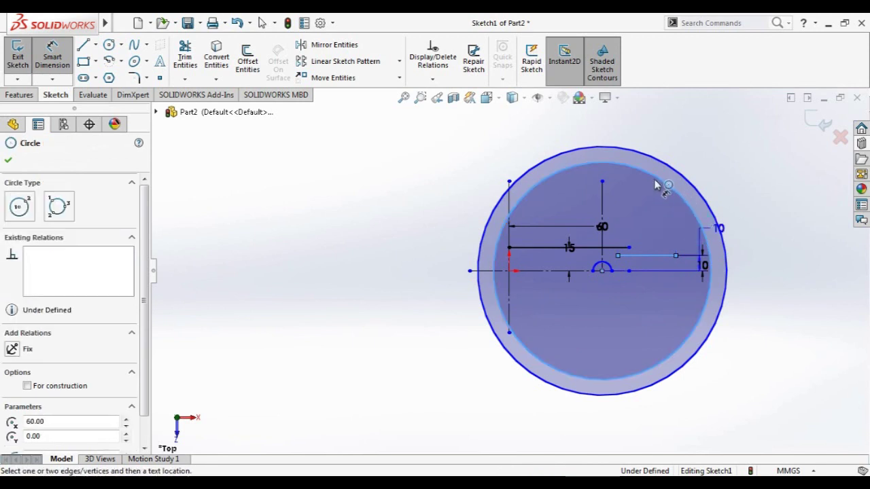
{"action": "key", "text": "Escape"}
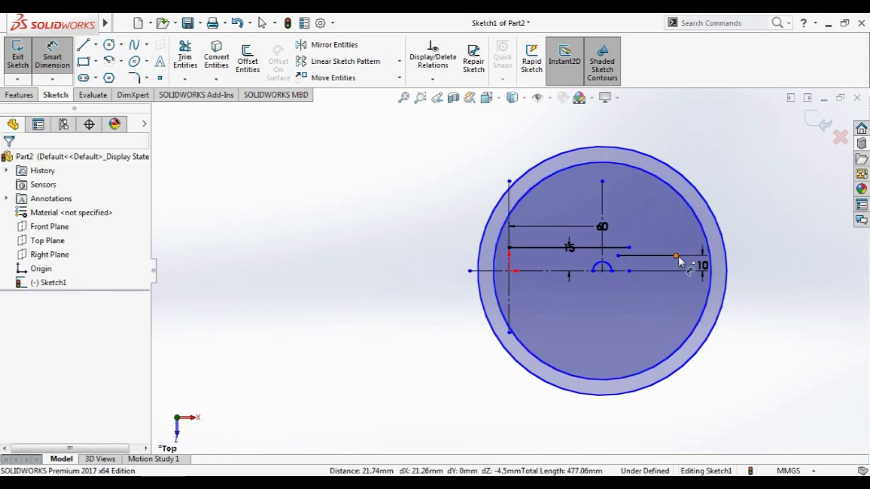
{"action": "key", "text": "Escape"}
{"action": "left_click_drag", "start_coordinate": [676, 256], "coordinate": [719, 256]}
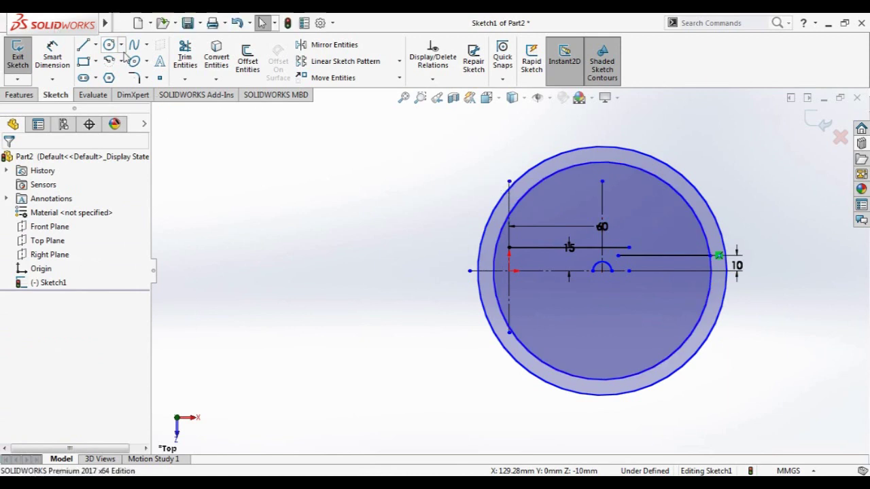
{"action": "left_click", "coordinate": [185, 56]}
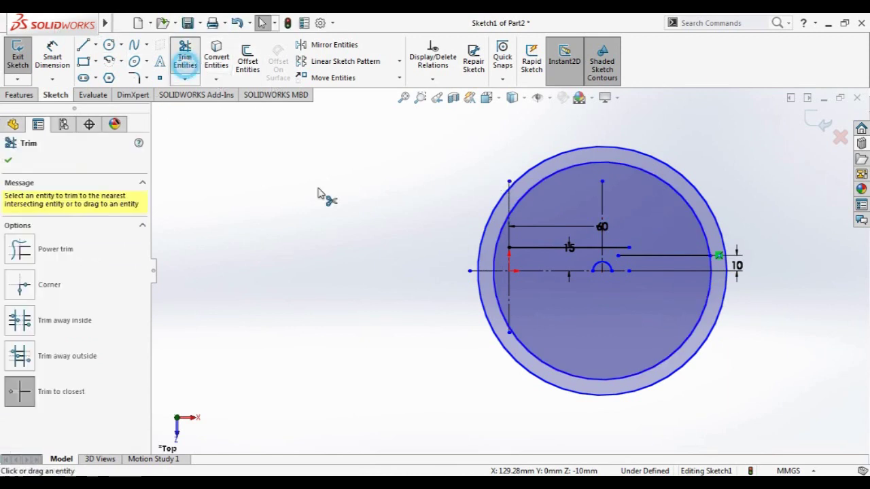
Trim segments off the large circles, undoing the over-trimmed outer circle piece
{"action": "left_click", "coordinate": [511, 355]}
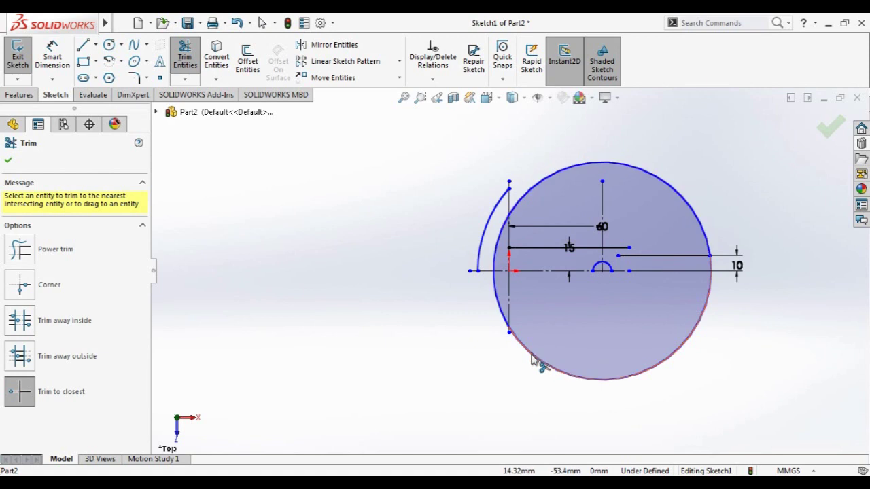
{"action": "left_click", "coordinate": [534, 356]}
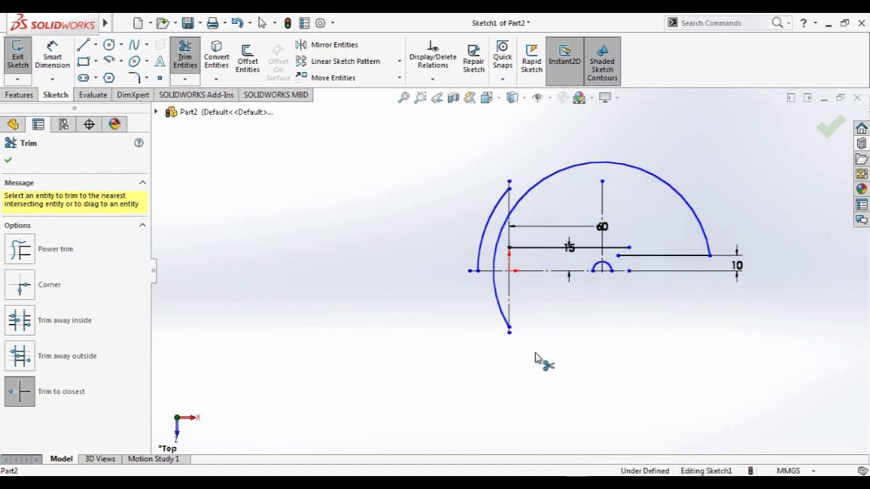
{"action": "key", "text": "Escape"}
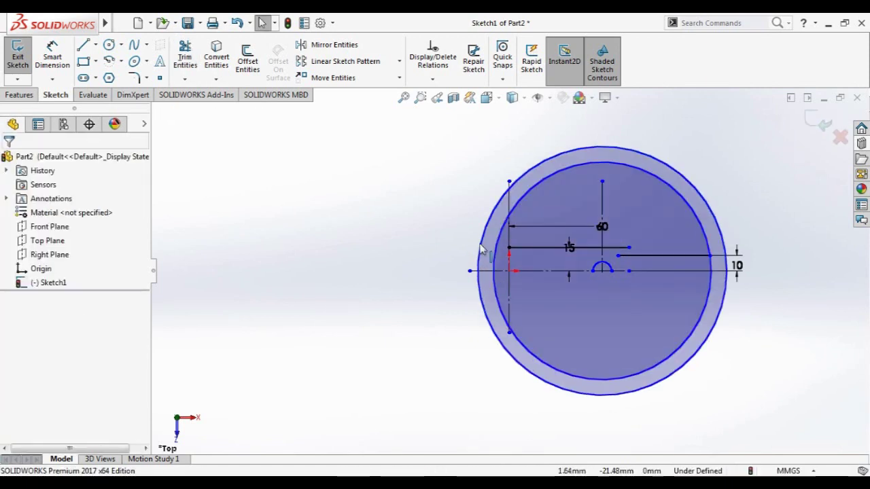
{"action": "mouse_move", "coordinate": [105, 23]}
{"action": "left_click", "coordinate": [185, 56]}
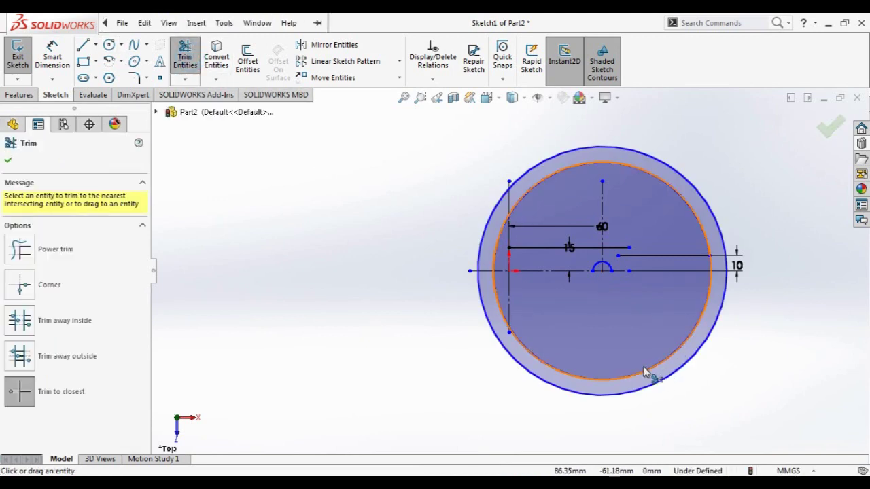
{"action": "left_click", "coordinate": [647, 378]}
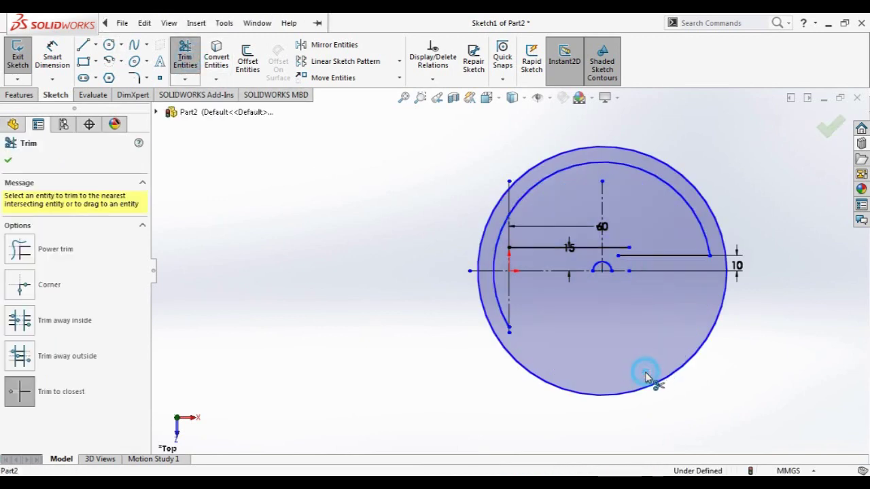
{"action": "mouse_move", "coordinate": [494, 273]}
{"action": "left_mouse_down"}
{"action": "mouse_move", "coordinate": [500, 317]}
{"action": "mouse_move", "coordinate": [497, 264]}
{"action": "left_mouse_up"}
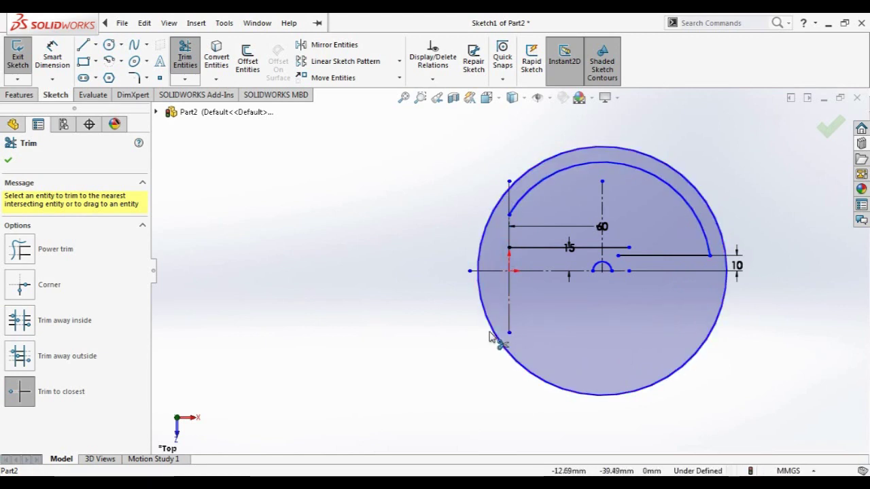
{"action": "left_click", "coordinate": [494, 331]}
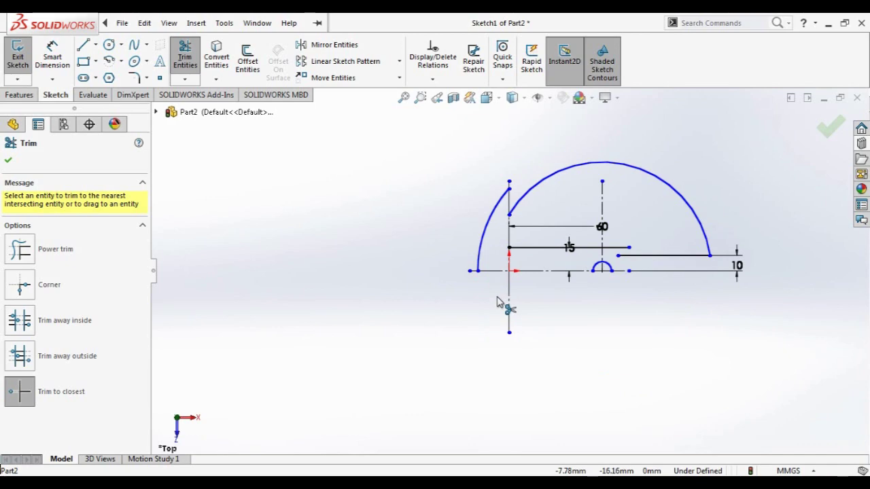
{"action": "key", "text": "Escape"}
{"action": "key", "text": "ctrl+z"}
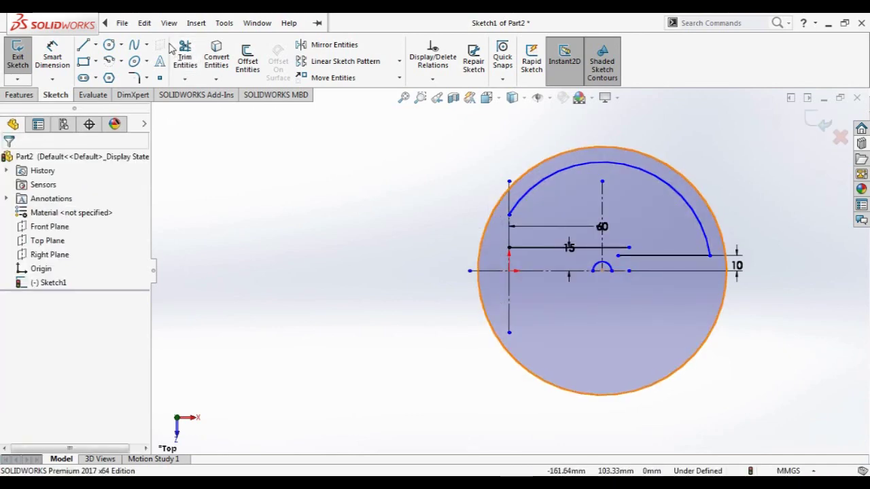
Trim the outer circle's left portions, extending the vertical centerline down to its bottom
{"action": "left_click", "coordinate": [185, 59]}
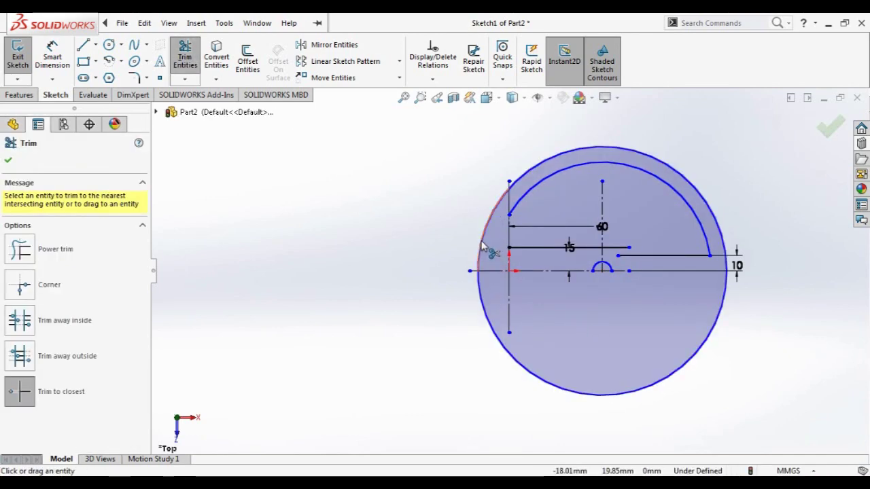
{"action": "left_click", "coordinate": [481, 245]}
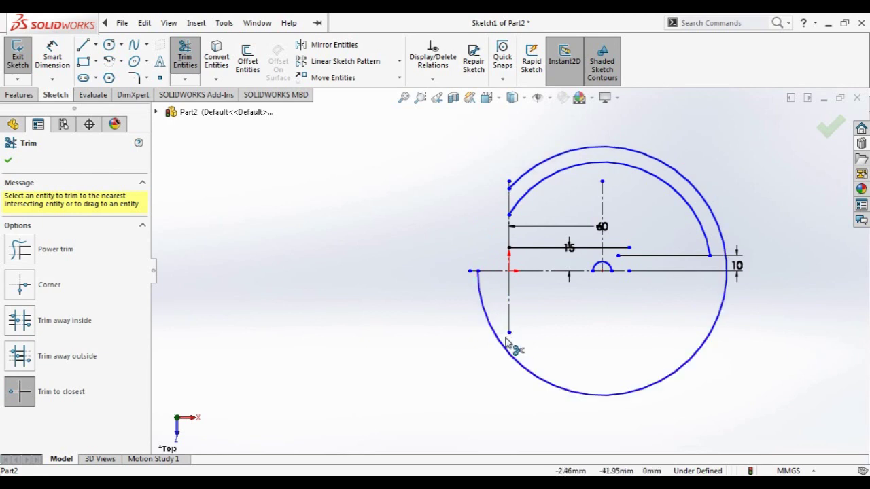
{"action": "key", "text": "Escape"}
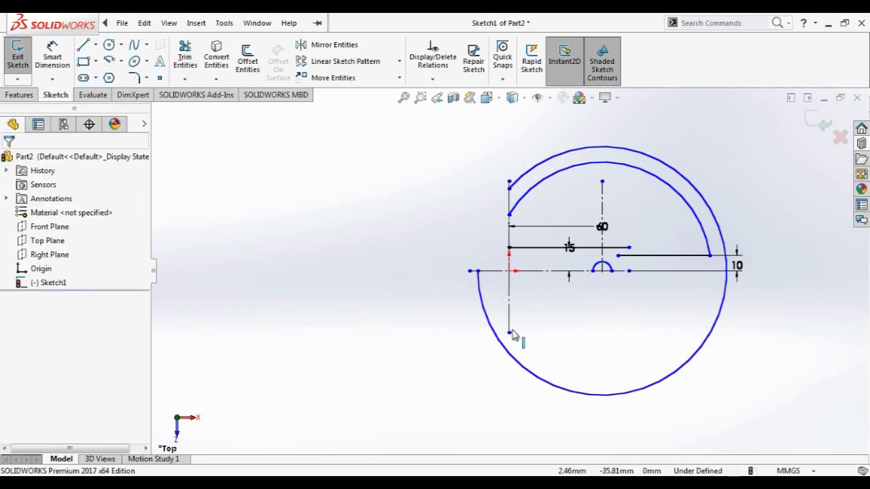
{"action": "left_click_drag", "start_coordinate": [509, 333], "coordinate": [510, 394]}
{"action": "left_click", "coordinate": [185, 60]}
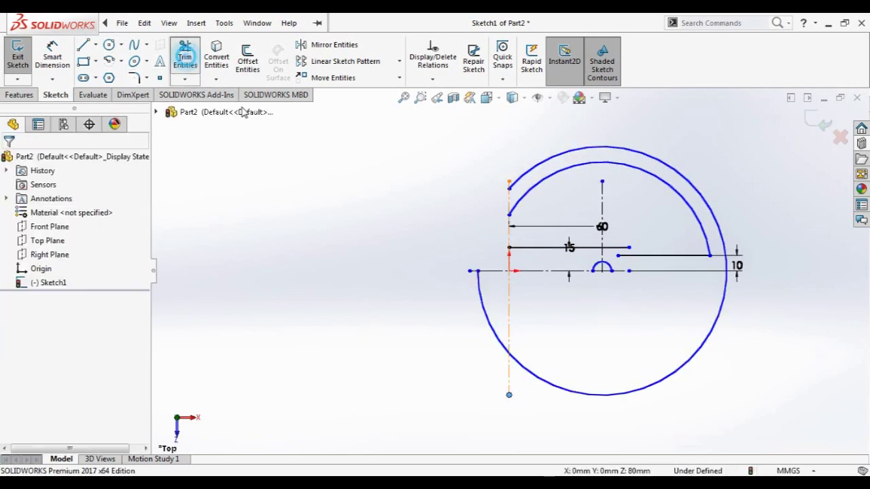
{"action": "left_click_drag", "start_coordinate": [494, 340], "coordinate": [494, 335]}
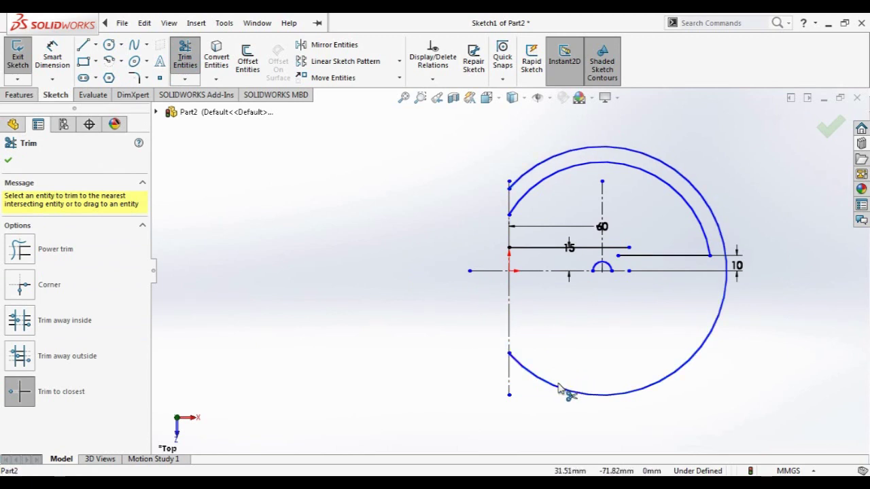
{"action": "left_click", "coordinate": [564, 387]}
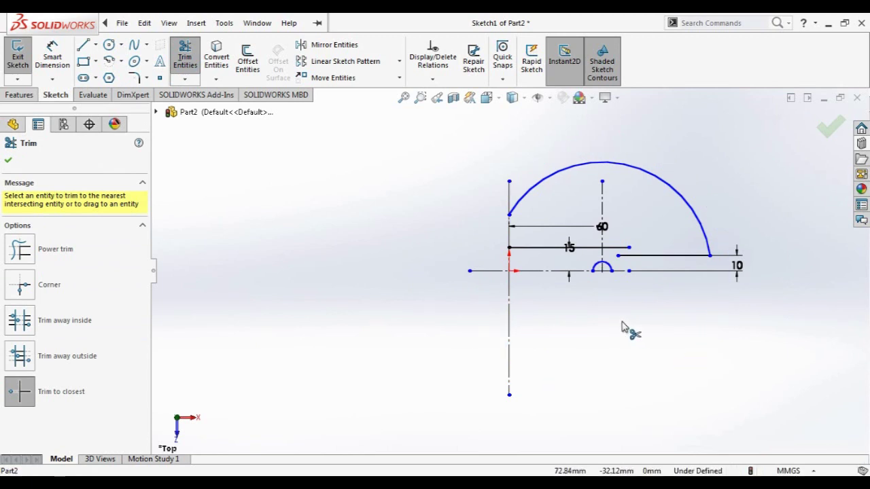
{"action": "key", "text": "ctrl+z"}
Extend the horizontal centerline right and trim off the outer circle's bottom arc
{"action": "left_click_drag", "start_coordinate": [629, 271], "coordinate": [782, 271]}
{"action": "key", "text": "Escape"}
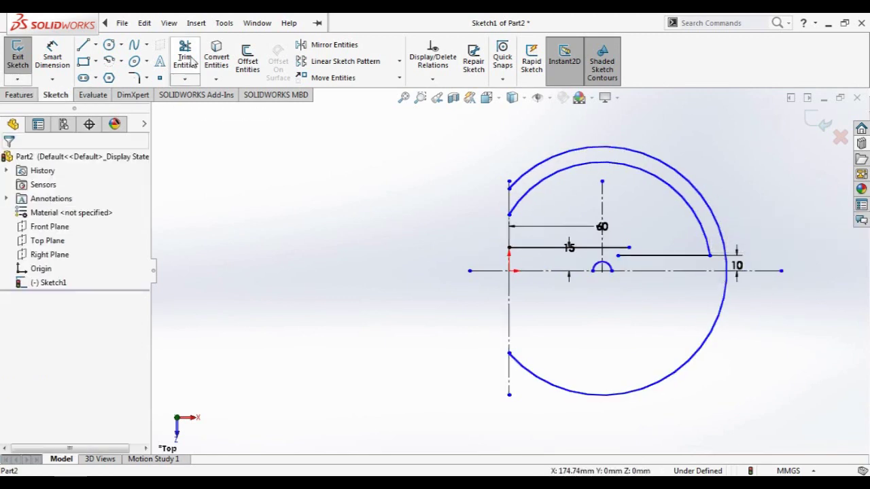
{"action": "left_click", "coordinate": [192, 59]}
{"action": "left_click", "coordinate": [649, 384]}
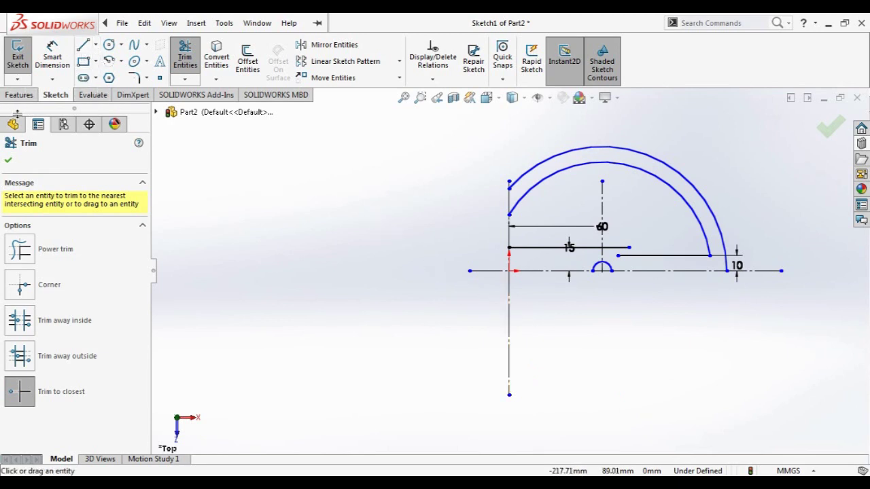
{"action": "left_click", "coordinate": [9, 161]}
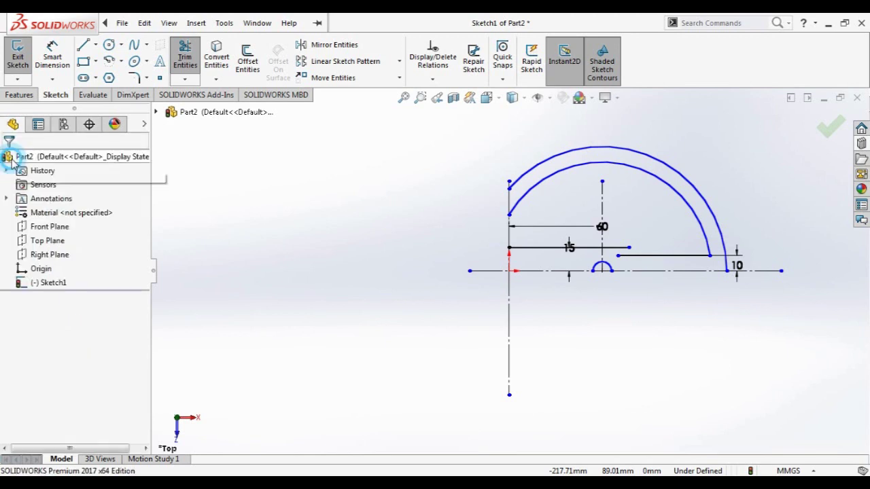
Draw a rib line from the short horizontal line's end up to the inner arc
{"action": "left_click", "coordinate": [83, 45]}
{"action": "left_click", "coordinate": [618, 256]}
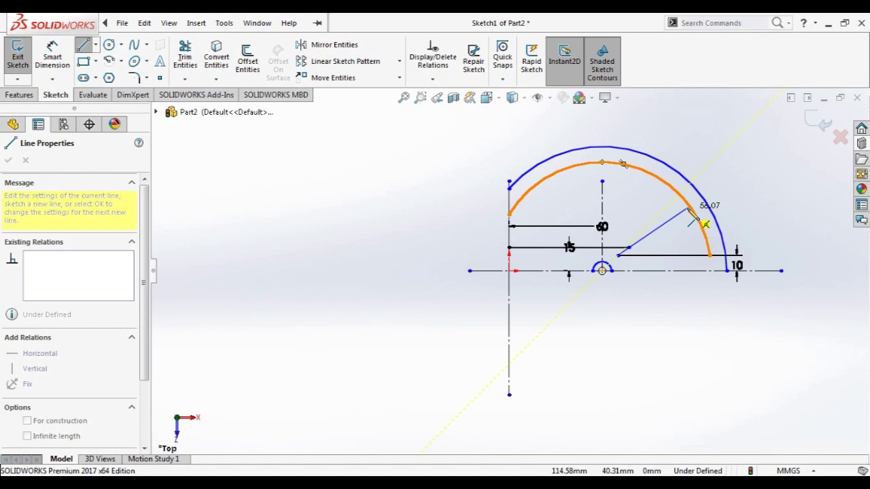
{"action": "left_click", "coordinate": [690, 206]}
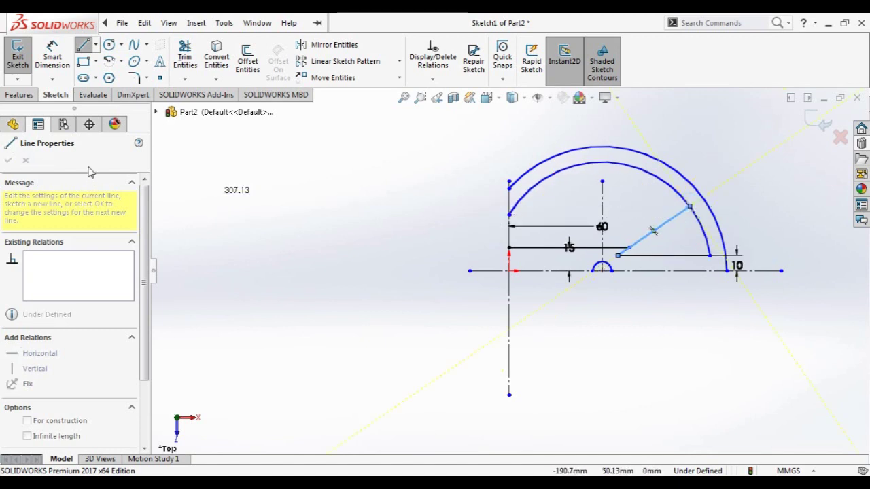
Dimension the rib line at 45° to the short horizontal line
{"action": "left_click", "coordinate": [53, 55]}
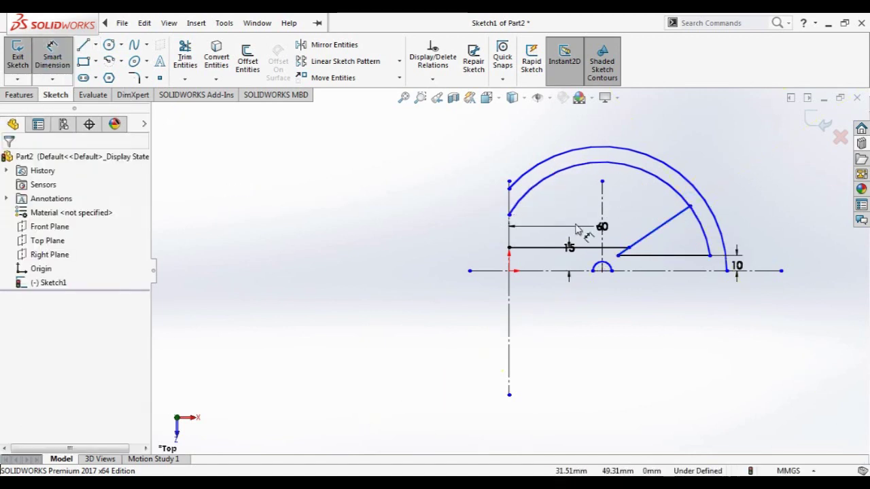
{"action": "left_click", "coordinate": [649, 235]}
{"action": "left_click", "coordinate": [658, 255]}
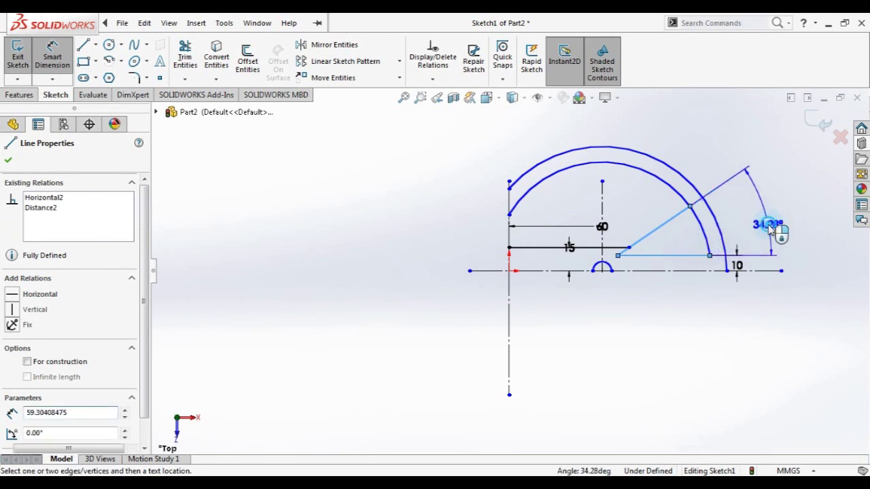
{"action": "left_click", "coordinate": [765, 229]}
{"action": "type", "text": "45"}
{"action": "key", "text": "Return"}
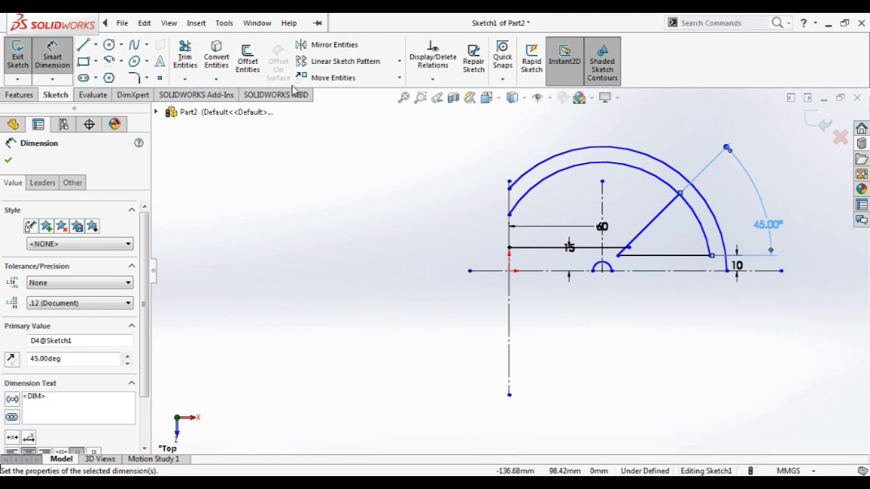
Offset only the 45° rib line by 10 mm to the correct side
{"action": "left_click", "coordinate": [247, 59]}
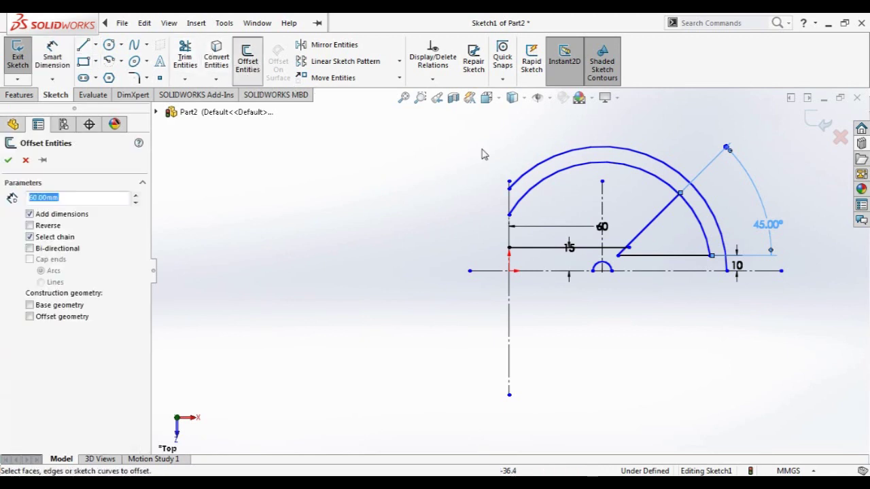
{"action": "left_click", "coordinate": [650, 225]}
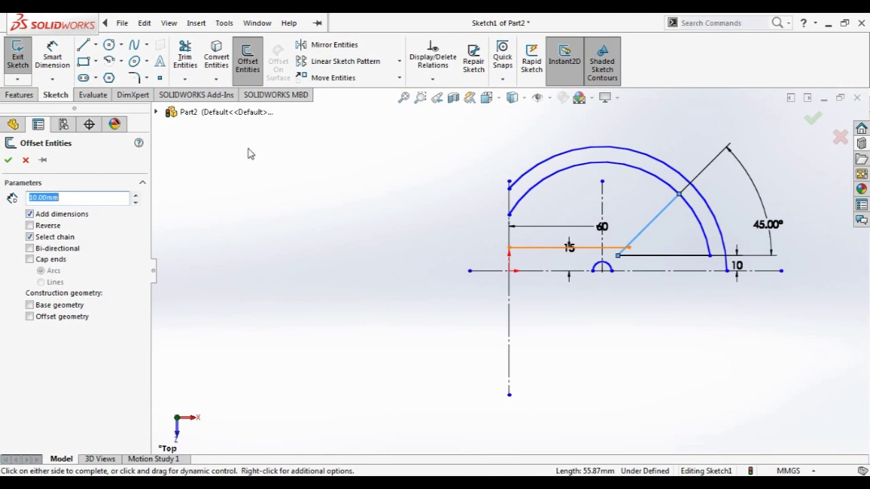
{"action": "left_click", "coordinate": [657, 222]}
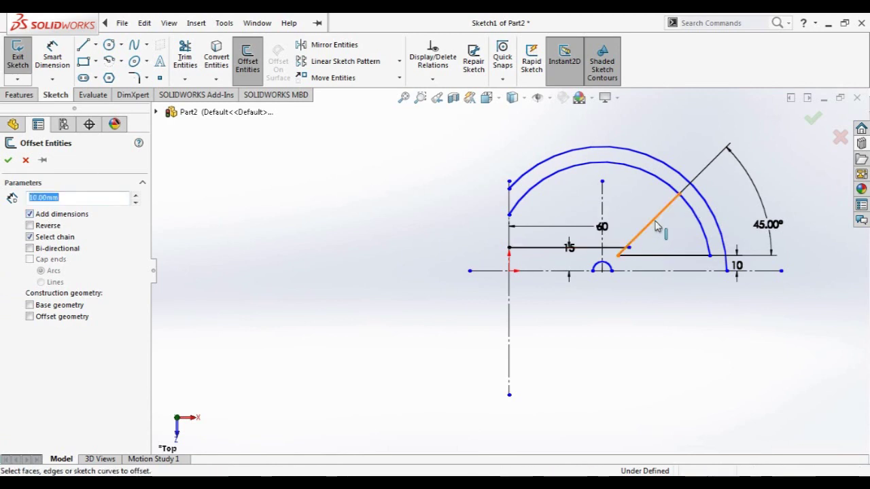
{"action": "left_click", "coordinate": [656, 223]}
{"action": "left_click", "coordinate": [30, 225]}
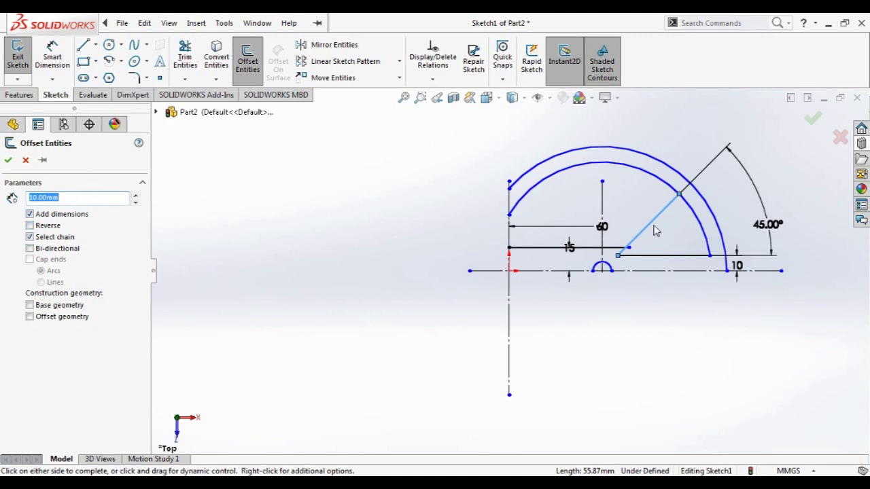
{"action": "left_click", "coordinate": [30, 236]}
{"action": "left_click", "coordinate": [31, 238]}
{"action": "left_click", "coordinate": [29, 226]}
{"action": "left_click", "coordinate": [30, 238]}
{"action": "left_click", "coordinate": [9, 160]}
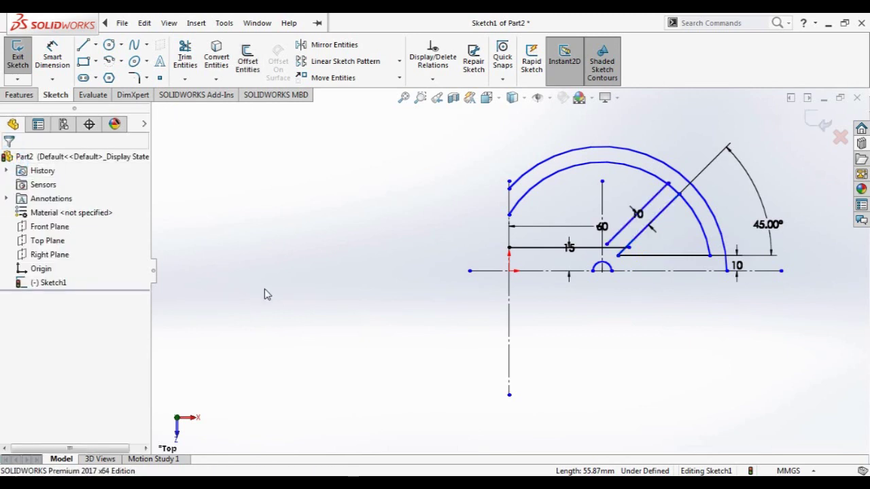
Drag the offset line's lower endpoint onto the short horizontal line
{"action": "left_click", "coordinate": [606, 246]}
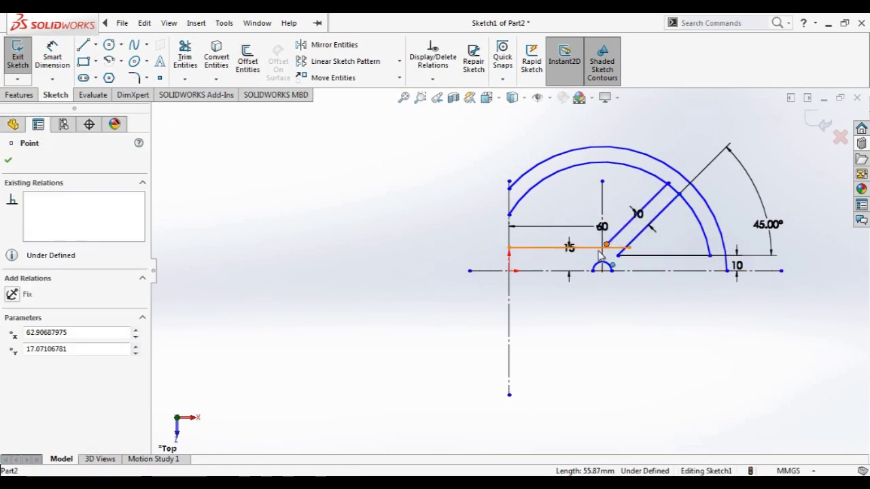
{"action": "mouse_move", "coordinate": [606, 245]}
{"action": "left_mouse_down"}
{"action": "mouse_move", "coordinate": [593, 257]}
{"action": "mouse_move", "coordinate": [602, 249]}
{"action": "left_mouse_up"}
{"action": "left_click", "coordinate": [8, 160]}
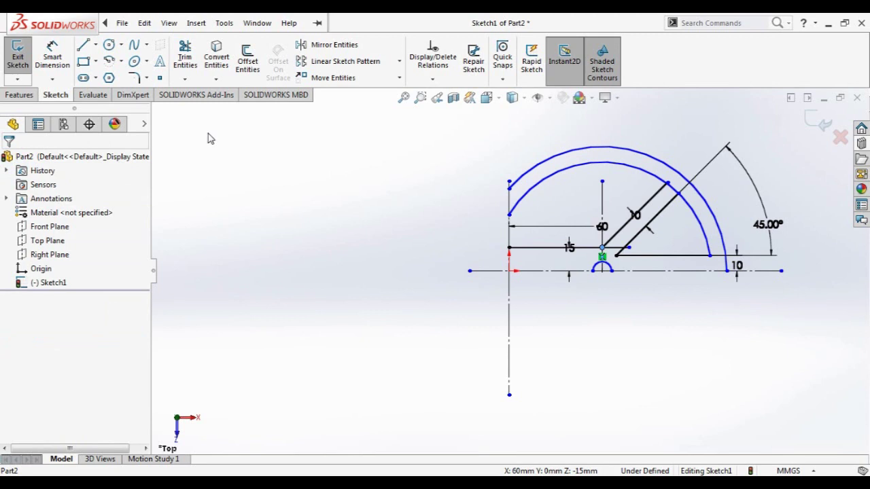
Undo the last endpoint move and give the slanted offset line a 55.87 length dimension
{"action": "key", "text": "ctrl+z"}
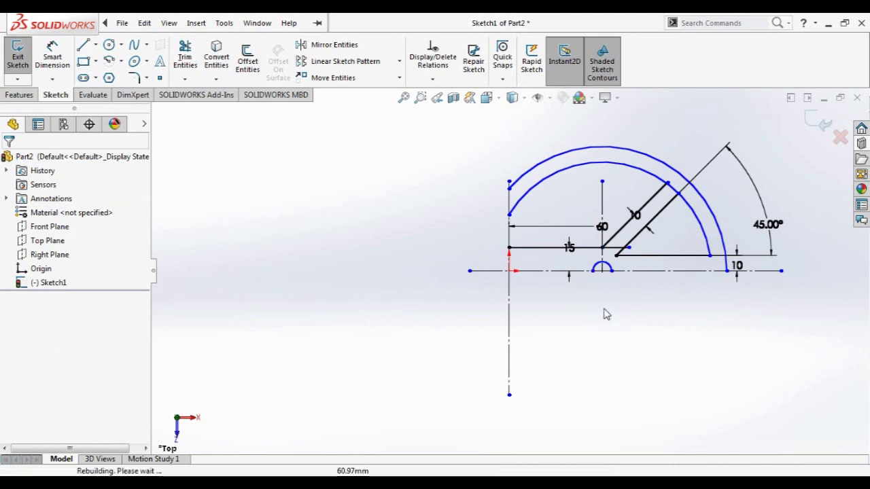
{"action": "left_click", "coordinate": [622, 312]}
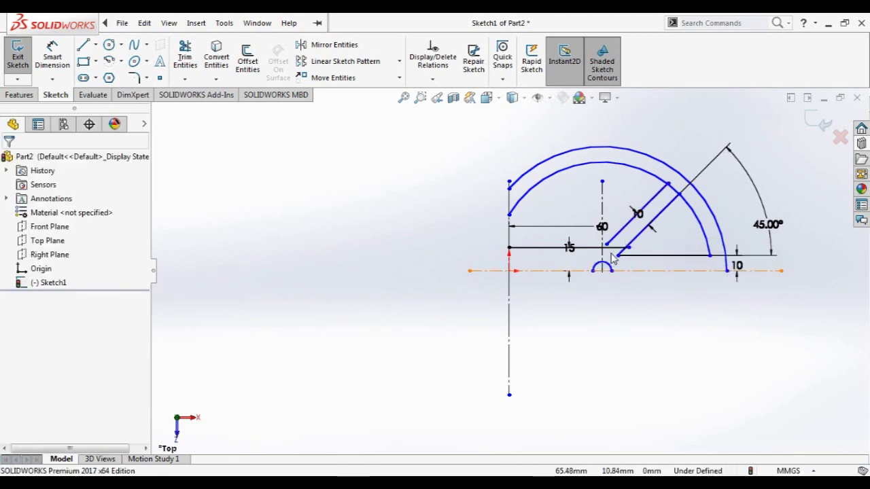
{"action": "left_click", "coordinate": [96, 77]}
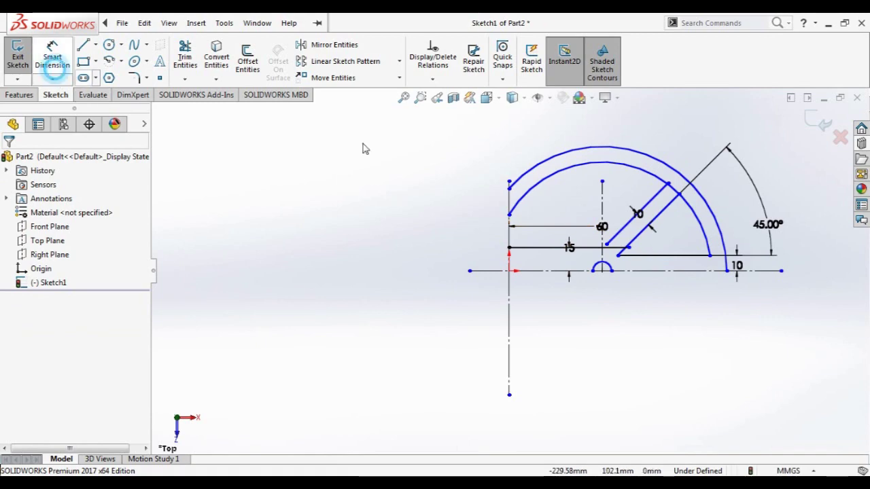
{"action": "left_click", "coordinate": [53, 56]}
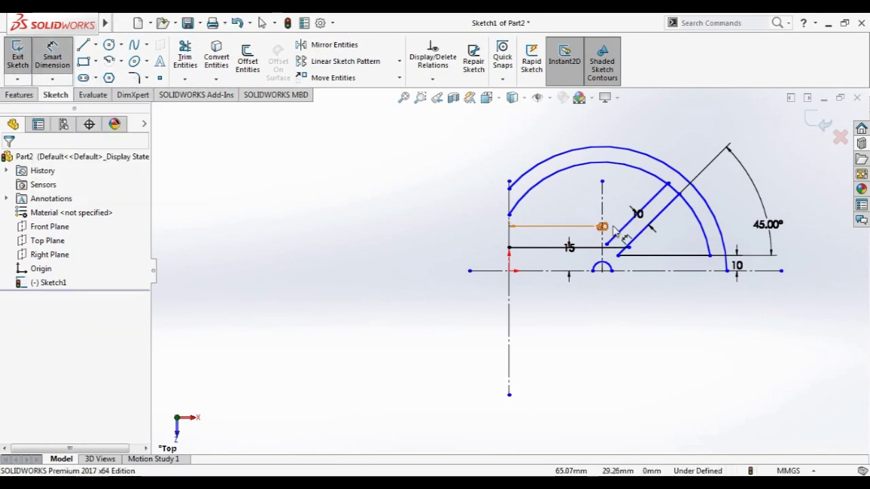
{"action": "left_click", "coordinate": [641, 233]}
{"action": "left_click", "coordinate": [659, 248]}
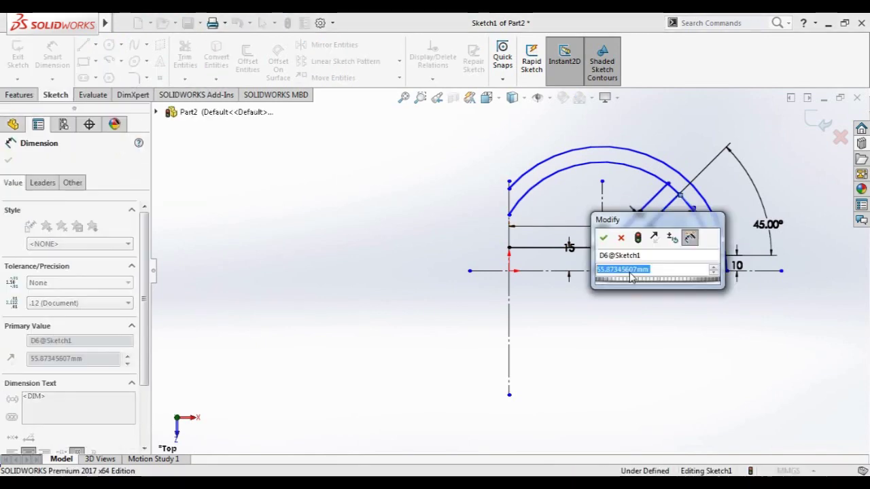
{"action": "key", "text": "Return"}
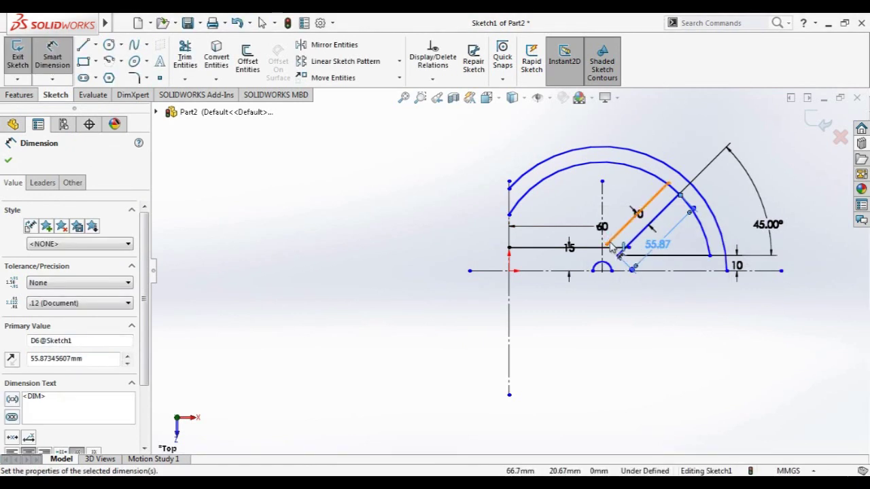
Drag the slanted line's lower endpoint down-left, then pick the inner arc to dimension
{"action": "left_click", "coordinate": [606, 244]}
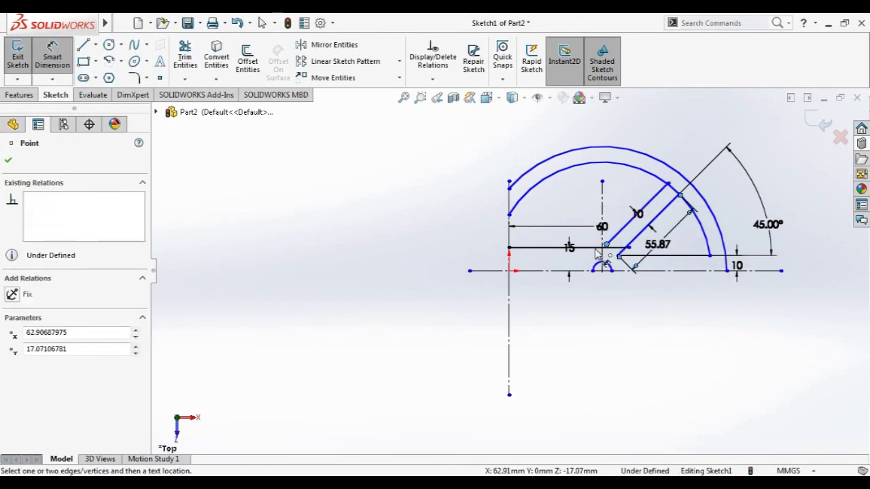
{"action": "key", "text": "Escape"}
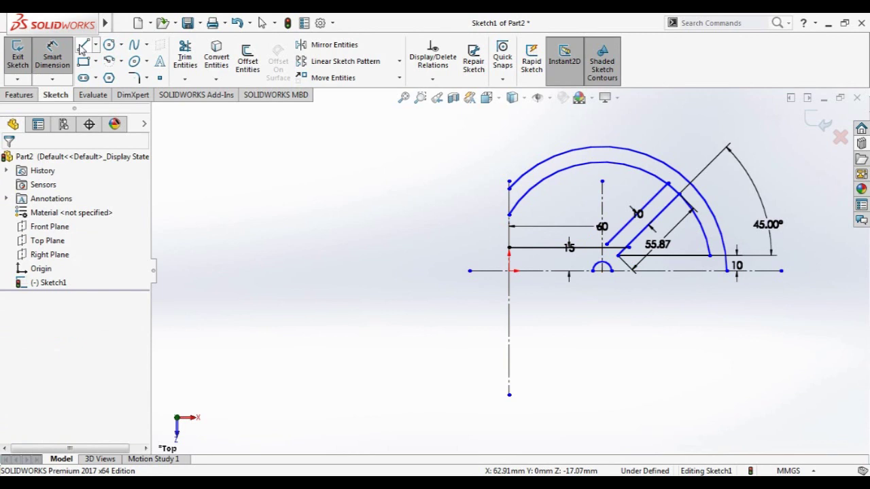
{"action": "left_click", "coordinate": [82, 46]}
{"action": "key", "text": "Escape"}
{"action": "left_click_drag", "start_coordinate": [607, 246], "coordinate": [602, 253]}
{"action": "key", "text": "Escape"}
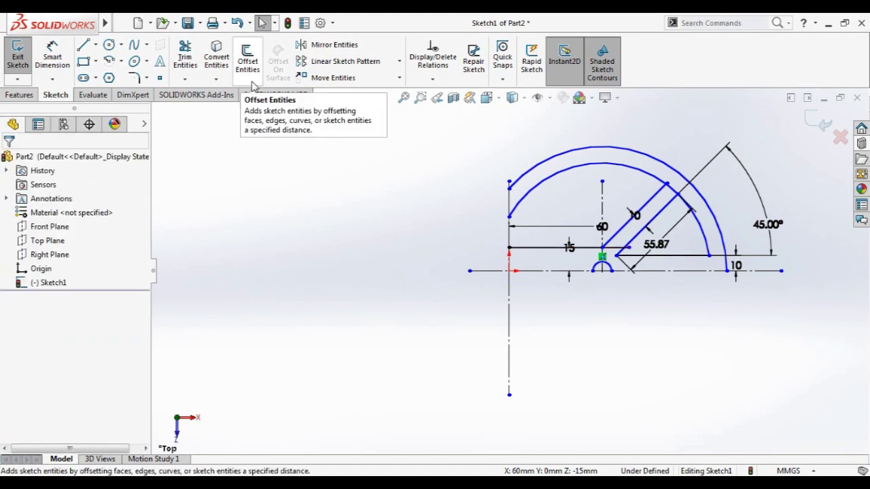
{"action": "left_click", "coordinate": [52, 57]}
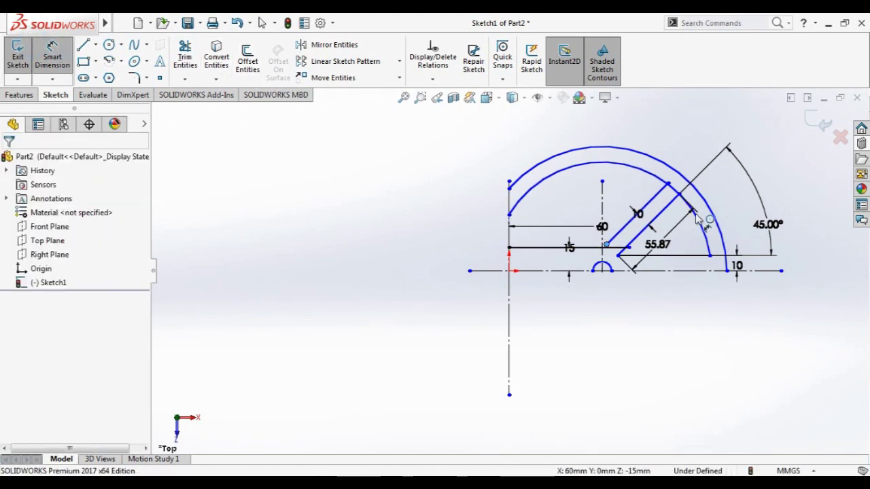
{"action": "left_click", "coordinate": [659, 182]}
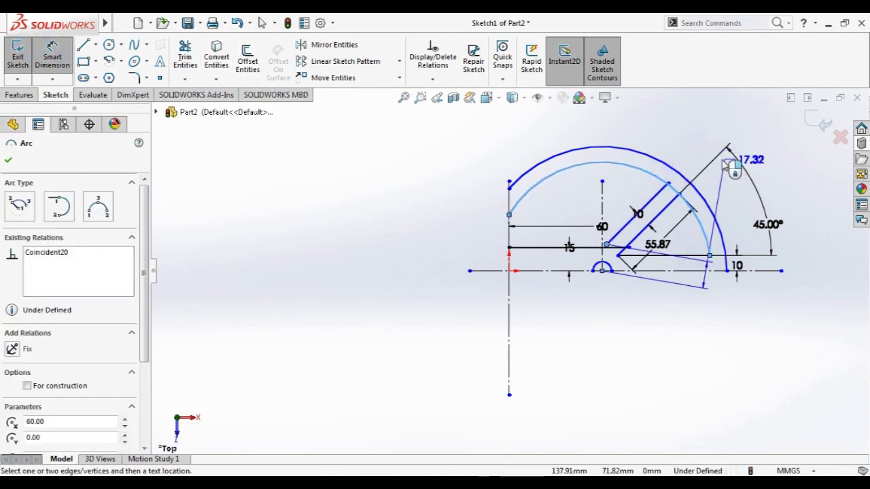
Discard a stray 17.32 dimension and give the inner arc R70 and the outer arc R80
{"action": "left_click", "coordinate": [658, 178]}
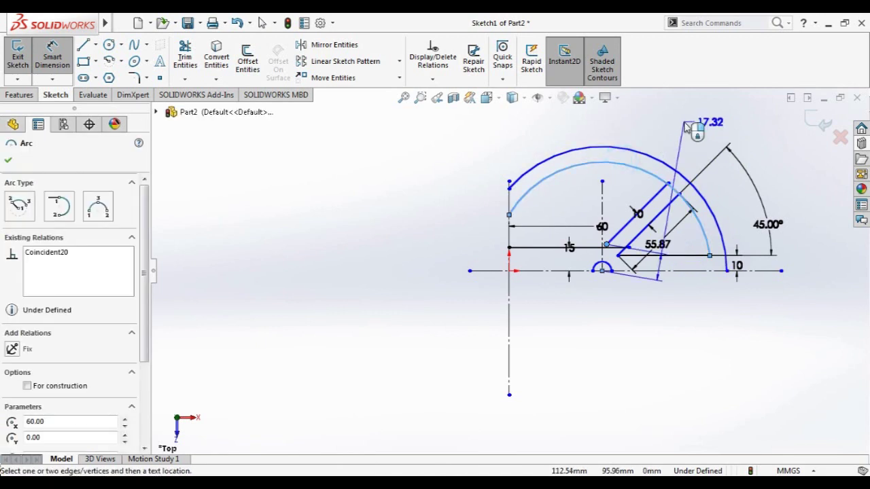
{"action": "key", "text": "Escape"}
{"action": "left_click", "coordinate": [650, 170]}
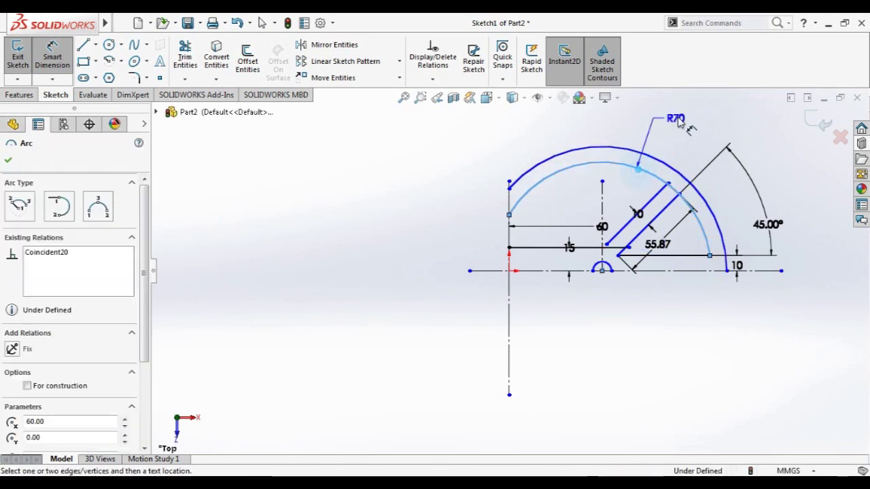
{"action": "left_click", "coordinate": [721, 105]}
{"action": "key", "text": "Return"}
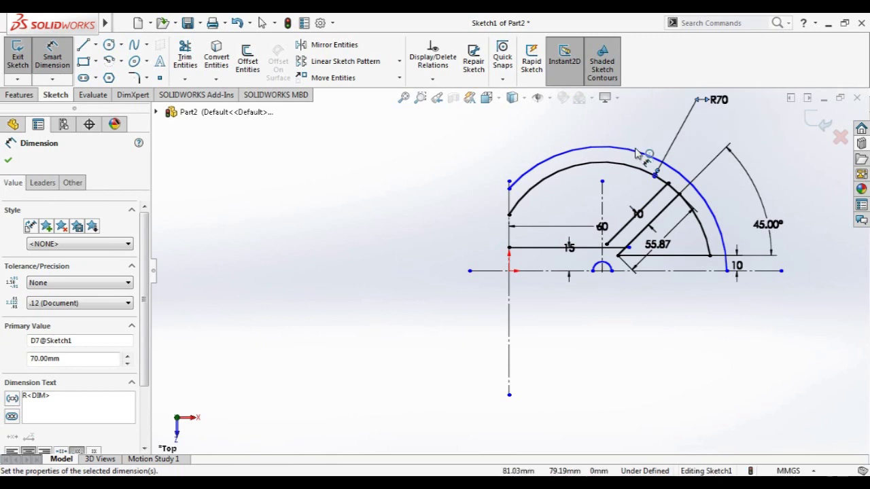
{"action": "left_click", "coordinate": [637, 152]}
{"action": "left_click", "coordinate": [676, 102]}
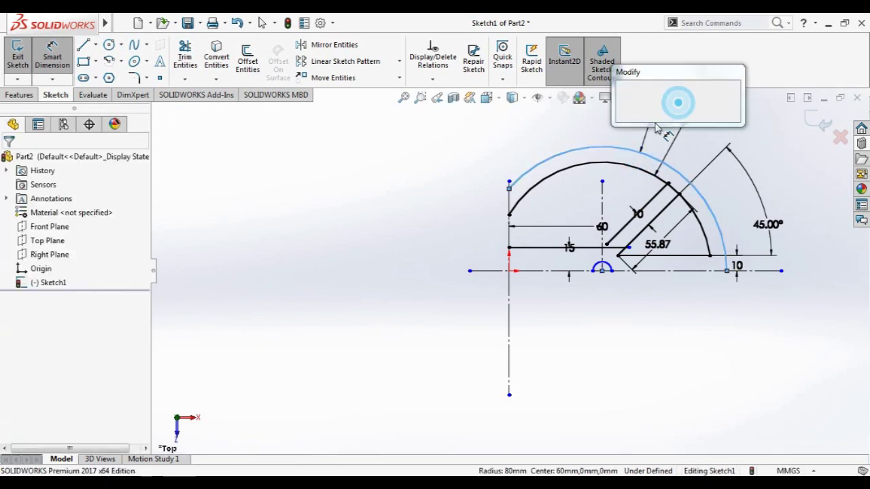
{"action": "key", "text": "Return"}
{"action": "key", "text": "Escape"}
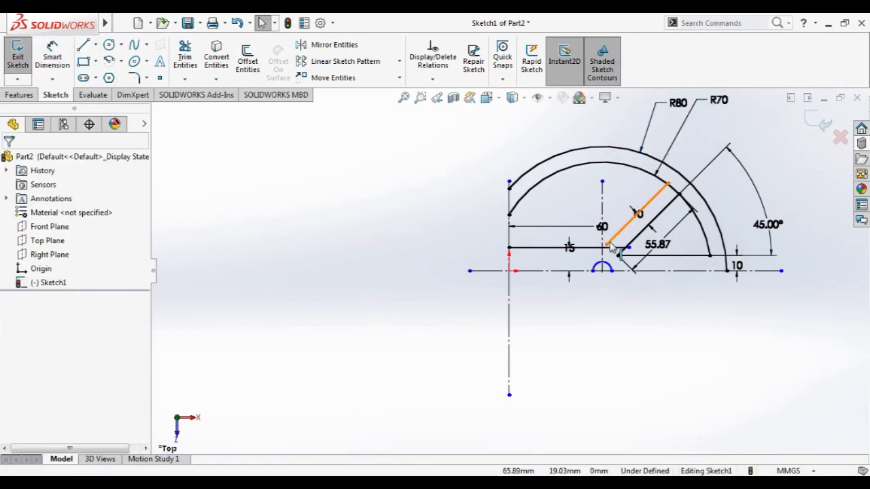
{"action": "left_click", "coordinate": [605, 245]}
Snap the rib endpoint onto the horizontal line and trim the overlapping stubs at that intersection
{"action": "left_click_drag", "start_coordinate": [600, 254], "coordinate": [598, 255]}
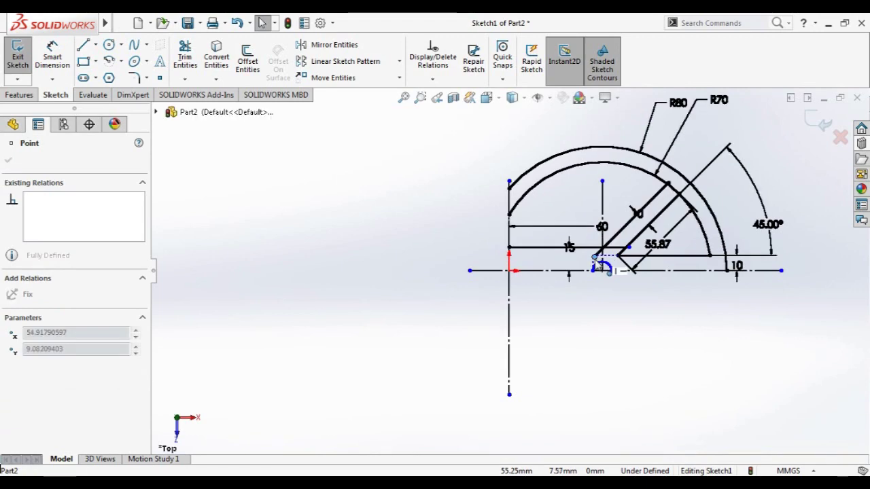
{"action": "key", "text": "Escape"}
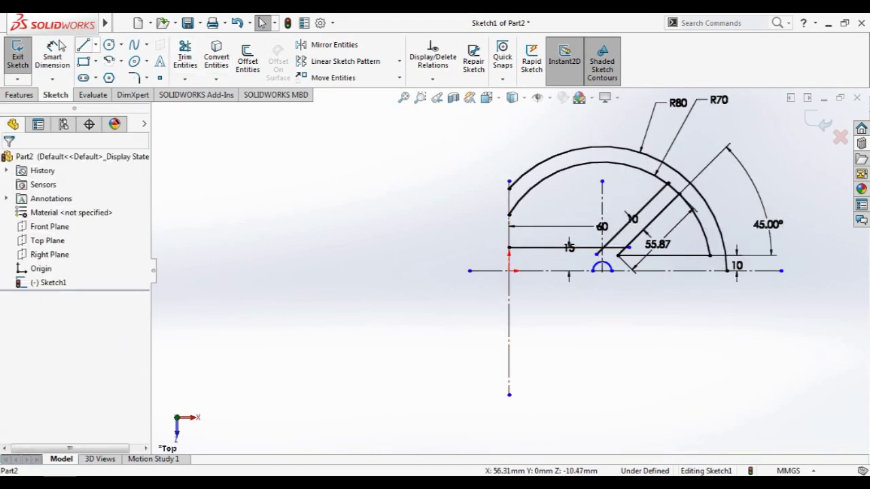
{"action": "left_click", "coordinate": [185, 55]}
{"action": "scroll", "coordinate": [605, 258], "scroll_direction": "down", "scroll_amount": 1}
{"action": "scroll", "coordinate": [600, 256], "scroll_direction": "down", "scroll_amount": 3}
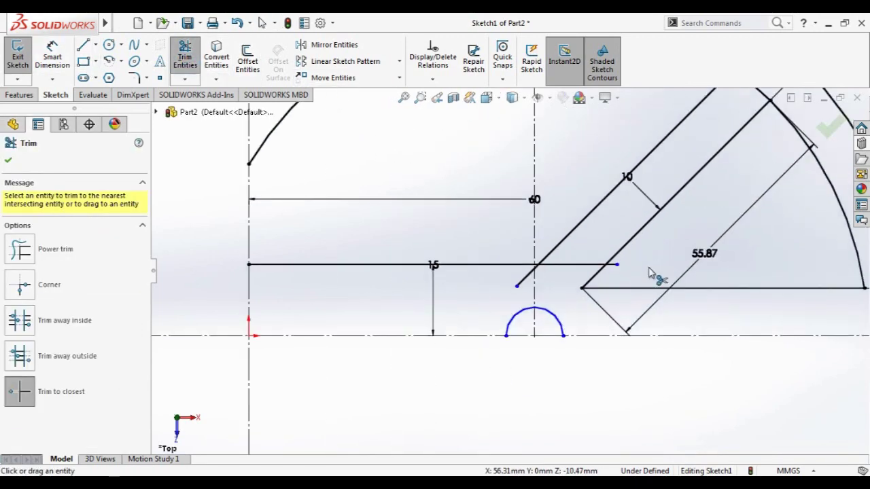
{"action": "scroll", "coordinate": [592, 263], "scroll_direction": "down", "scroll_amount": 2}
{"action": "left_click", "coordinate": [568, 262]}
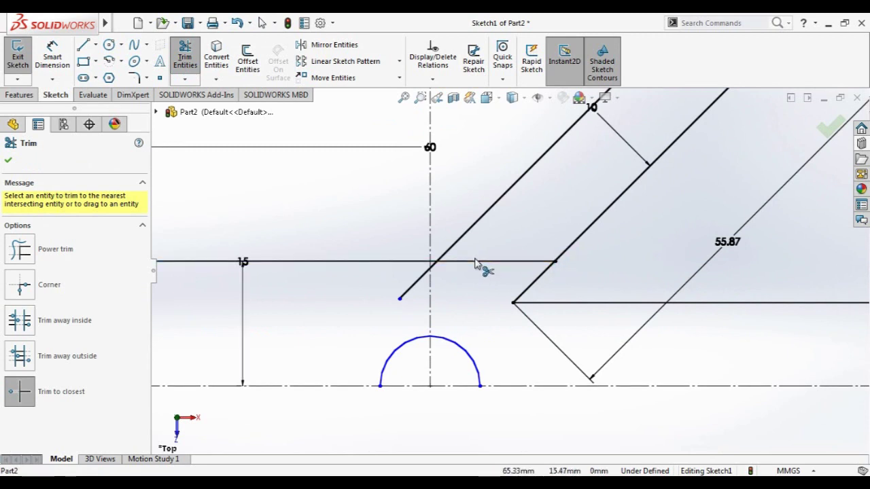
{"action": "left_click", "coordinate": [410, 288]}
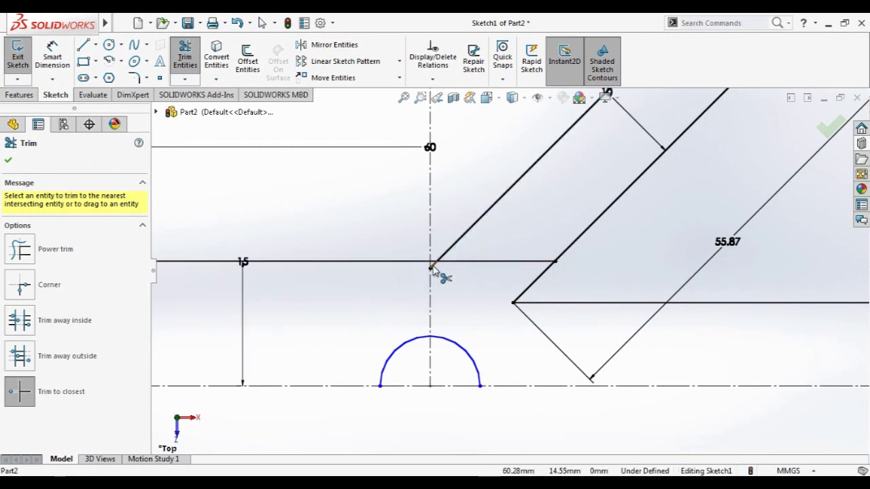
{"action": "left_click", "coordinate": [432, 267]}
{"action": "key", "text": "Escape"}
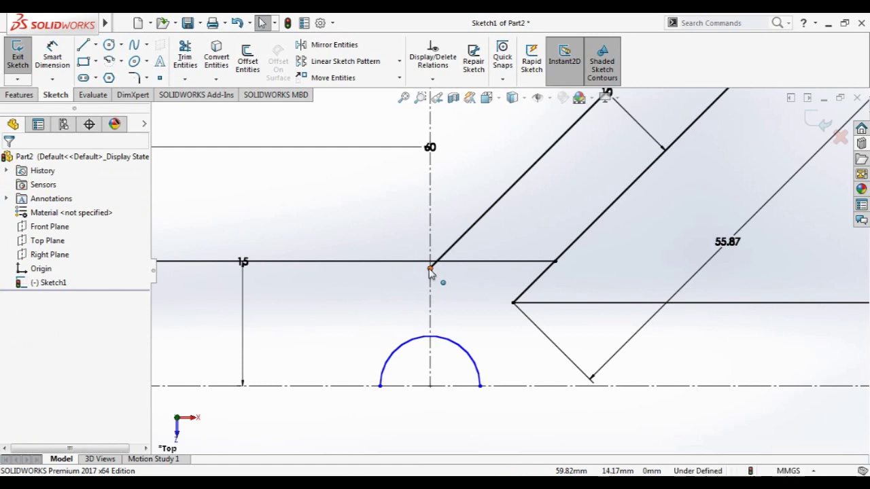
Trim the other diagonal stub below the horizontal line and the short segment between the diagonals
{"action": "scroll", "coordinate": [435, 272], "scroll_direction": "down", "scroll_amount": 3}
{"action": "scroll", "coordinate": [452, 272], "scroll_direction": "down", "scroll_amount": 4}
{"action": "left_click", "coordinate": [185, 56]}
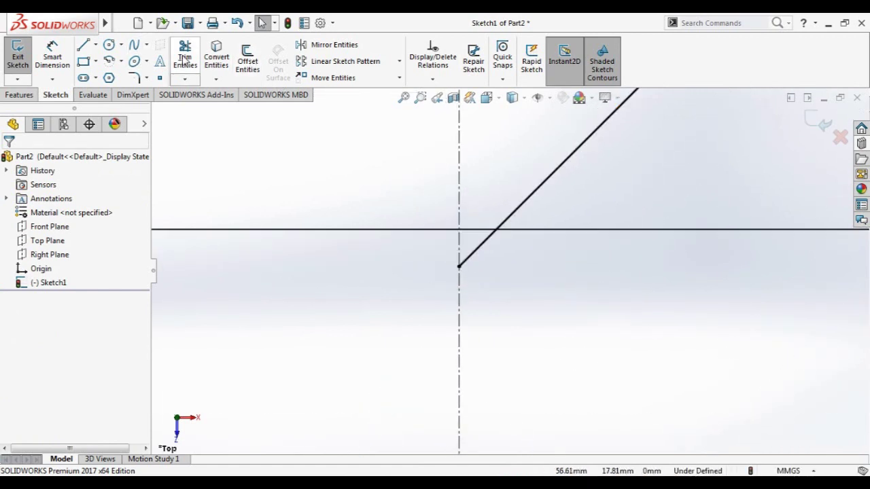
{"action": "left_click", "coordinate": [478, 252]}
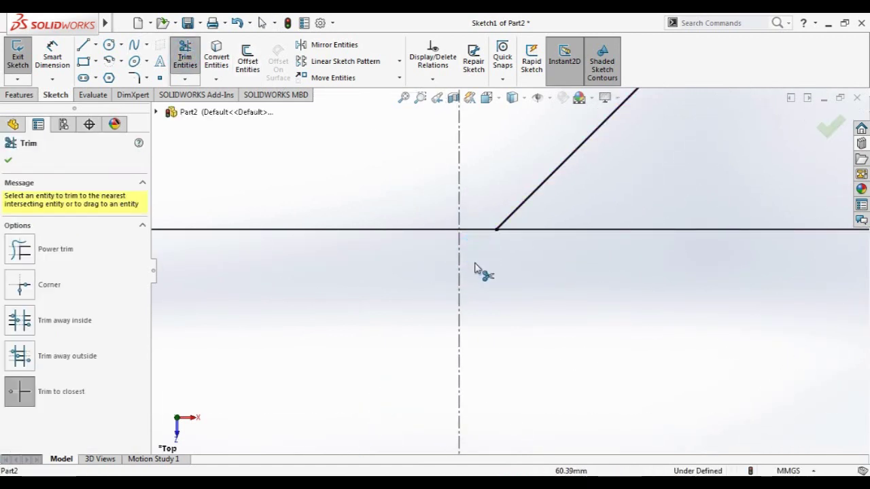
{"action": "key", "text": "Escape"}
{"action": "scroll", "coordinate": [485, 281], "scroll_direction": "up", "scroll_amount": 2}
{"action": "scroll", "coordinate": [540, 319], "scroll_direction": "up", "scroll_amount": 3}
{"action": "scroll", "coordinate": [540, 319], "scroll_direction": "up", "scroll_amount": 2}
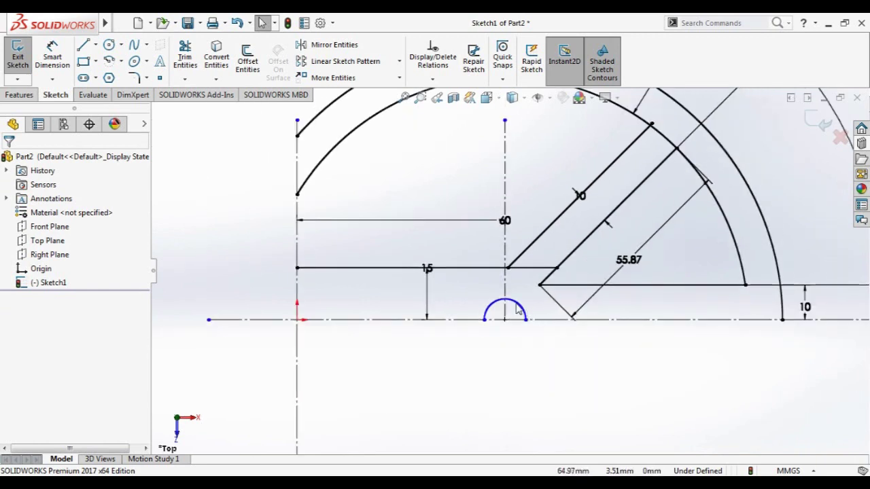
{"action": "scroll", "coordinate": [427, 328], "scroll_direction": "up", "scroll_amount": 1}
{"action": "scroll", "coordinate": [432, 277], "scroll_direction": "up", "scroll_amount": 2}
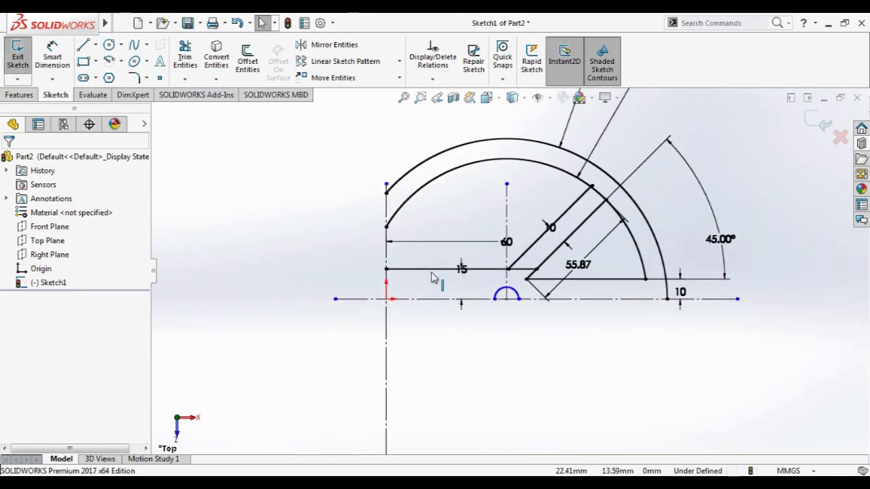
{"action": "left_click", "coordinate": [185, 54]}
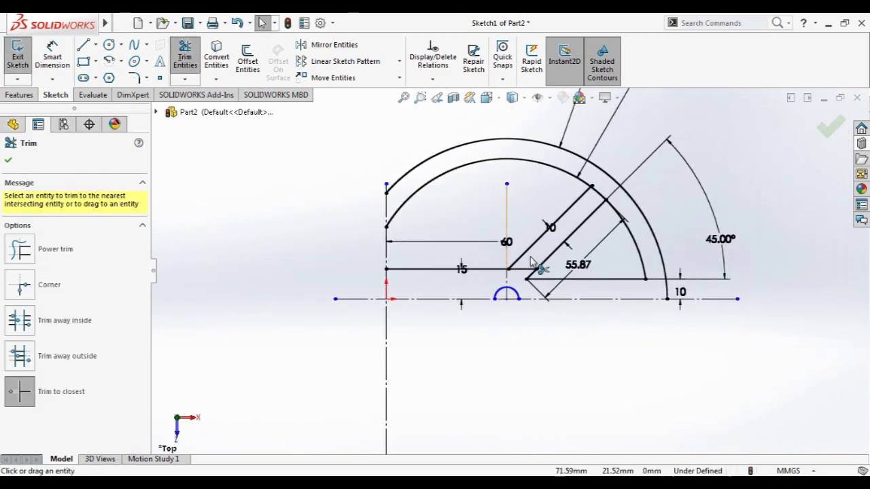
{"action": "left_click", "coordinate": [526, 270]}
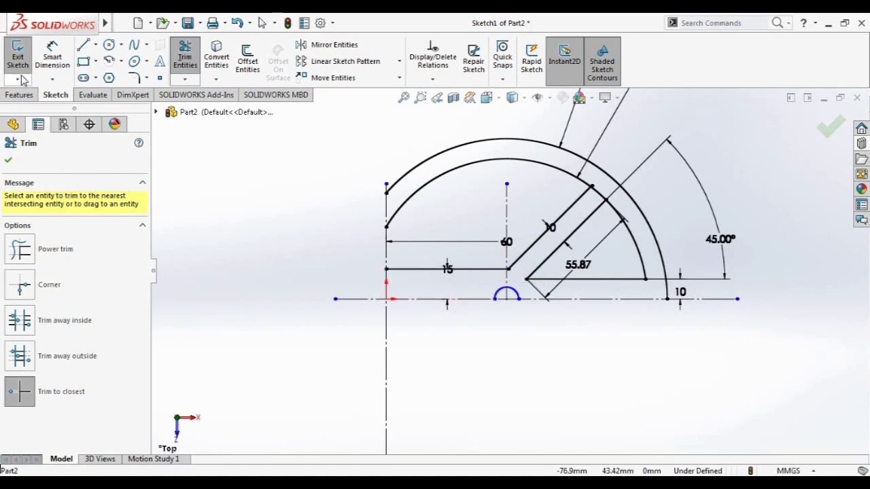
{"action": "key", "text": "Escape"}
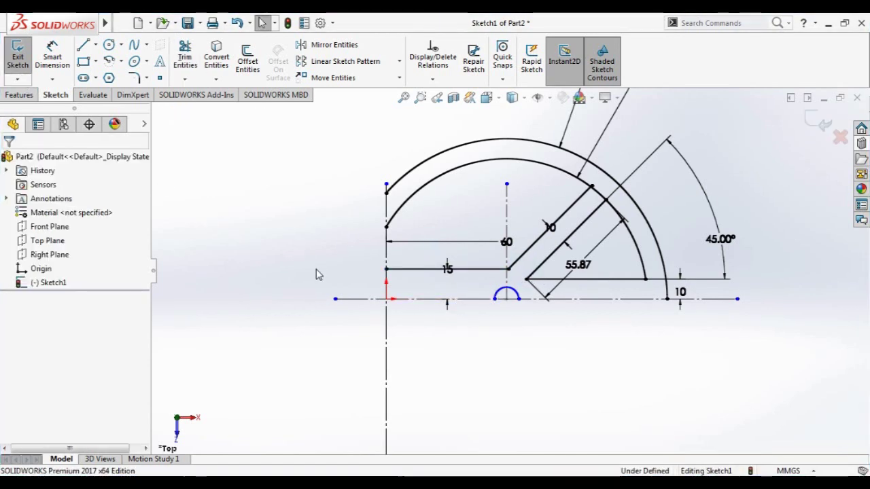
Change the diagonal rib width from 10 to 5 and the horizontal line's height to 5
{"action": "left_click", "coordinate": [554, 228]}
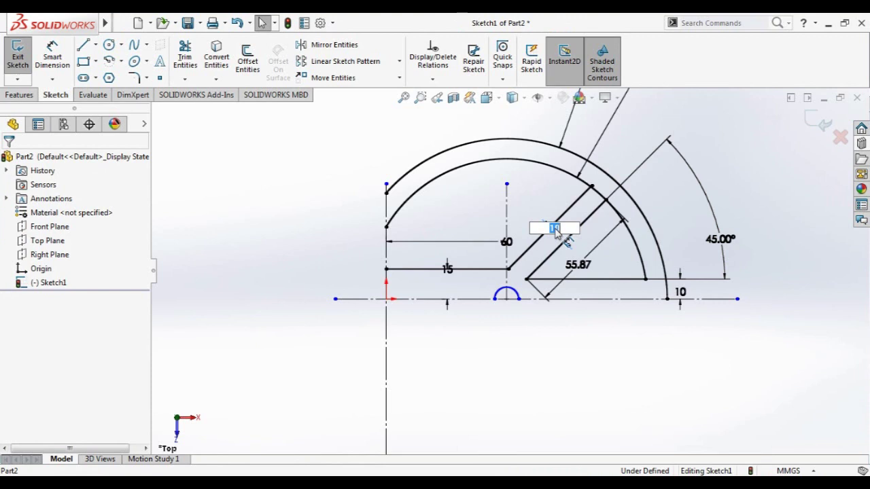
{"action": "type", "text": "5"}
{"action": "key", "text": "Return"}
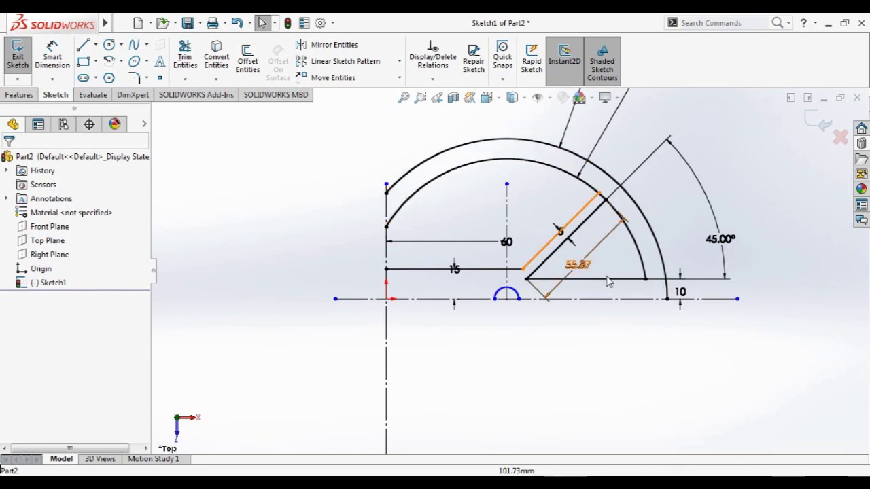
{"action": "left_click", "coordinate": [682, 292]}
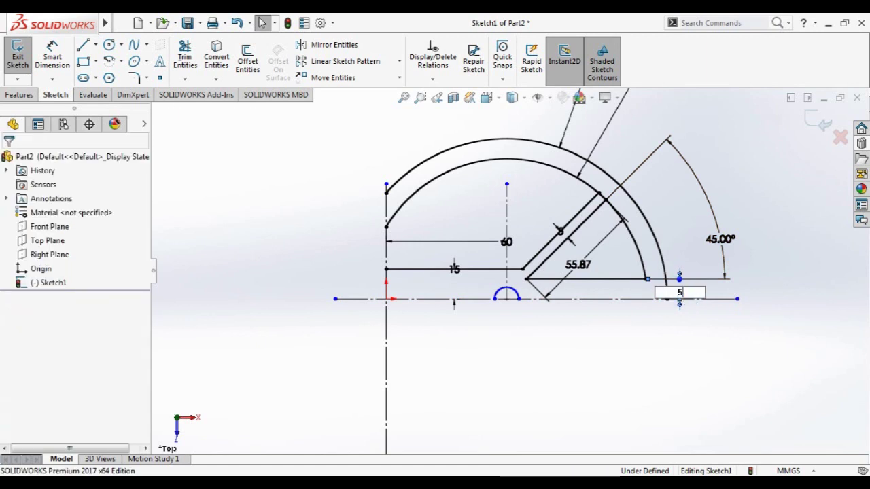
{"action": "key", "text": "Return"}
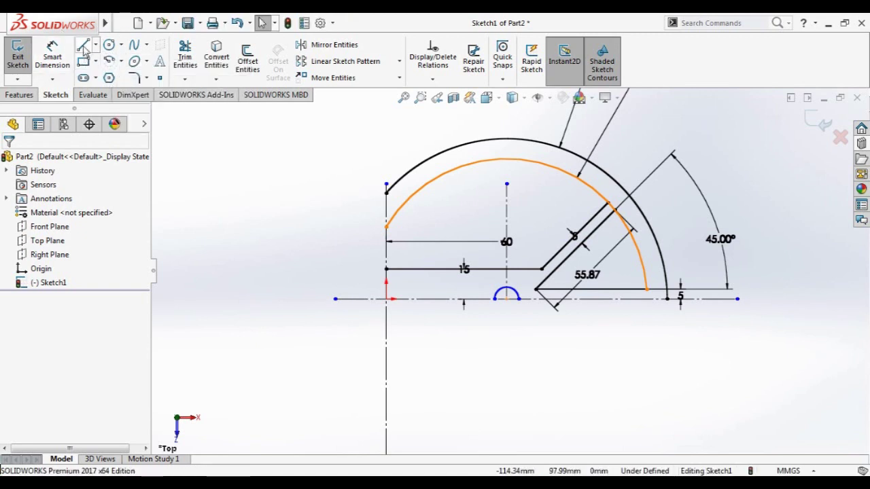
Draw a vertical line crossing the left ends of both arcs, down past the centerline
{"action": "left_click", "coordinate": [84, 49]}
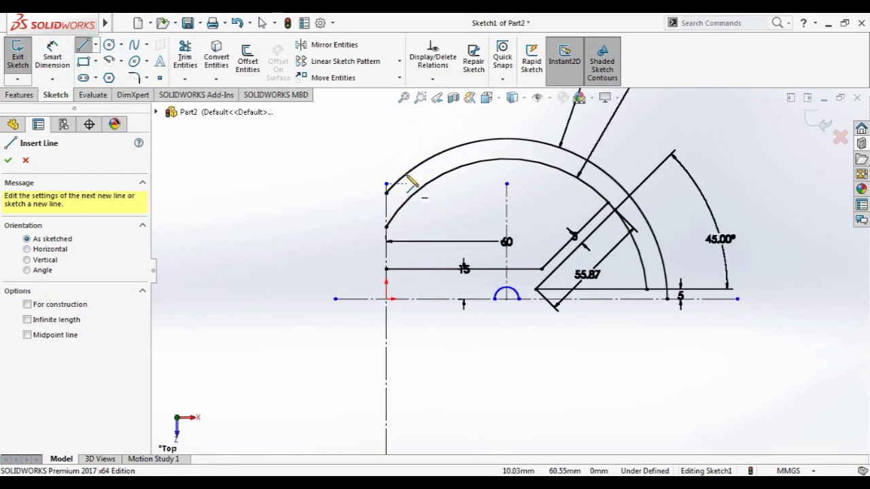
{"action": "left_click", "coordinate": [408, 161]}
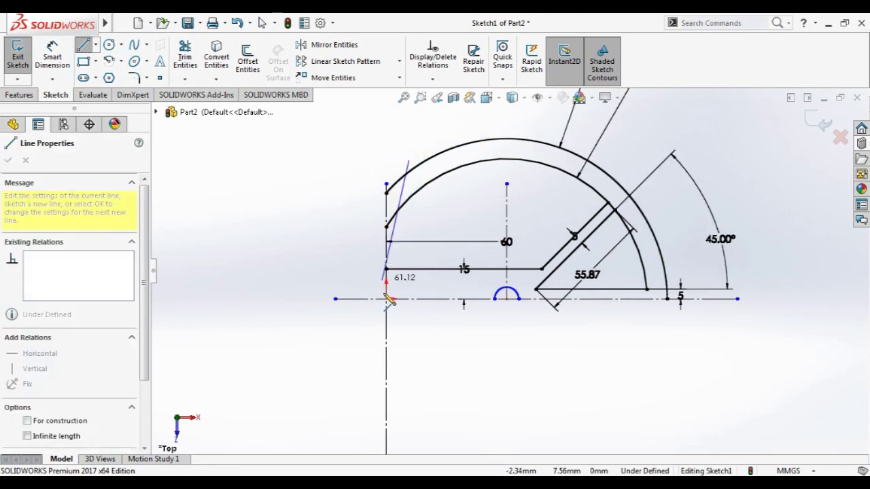
{"action": "left_click", "coordinate": [409, 337]}
{"action": "key", "text": "Escape"}
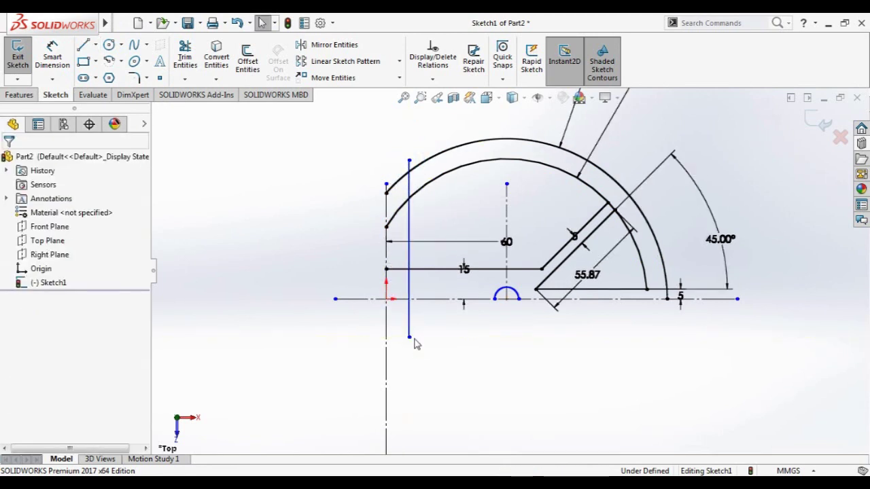
Dimension the new vertical line 5 mm from the vertical centerline
{"action": "left_click", "coordinate": [52, 55]}
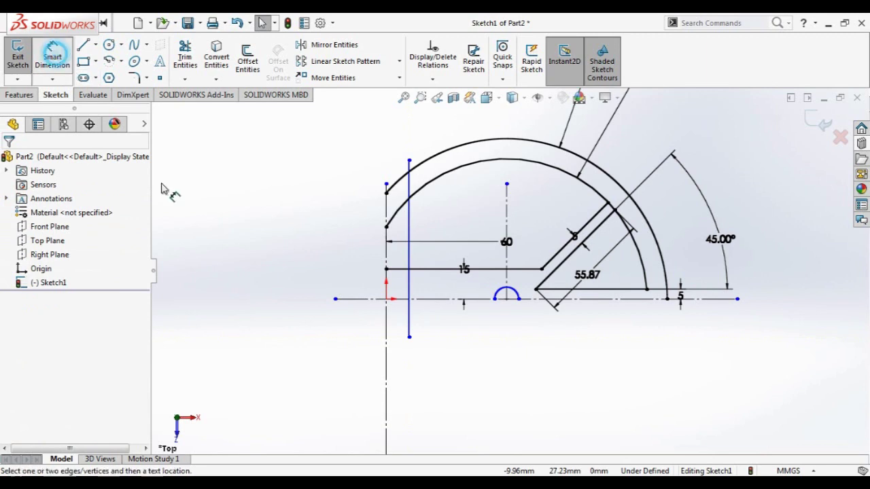
{"action": "left_click", "coordinate": [409, 282]}
{"action": "left_click", "coordinate": [385, 272]}
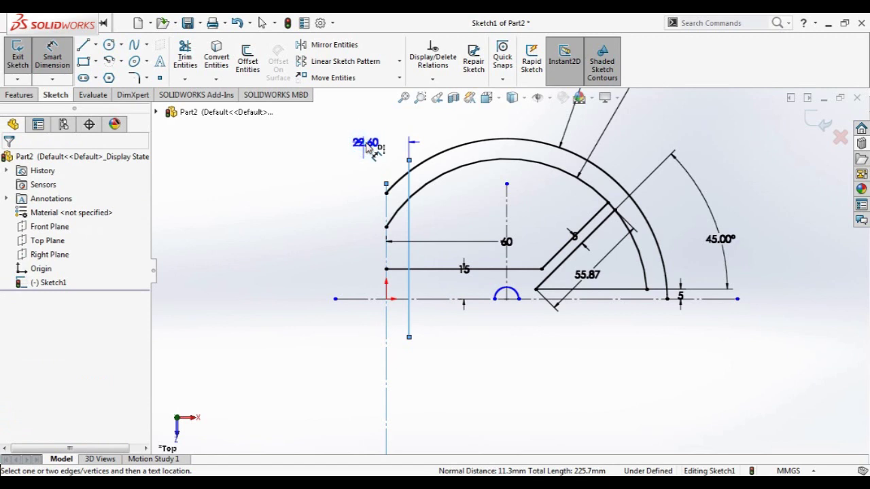
{"action": "left_click", "coordinate": [367, 148]}
{"action": "type", "text": "5"}
{"action": "key", "text": "Return"}
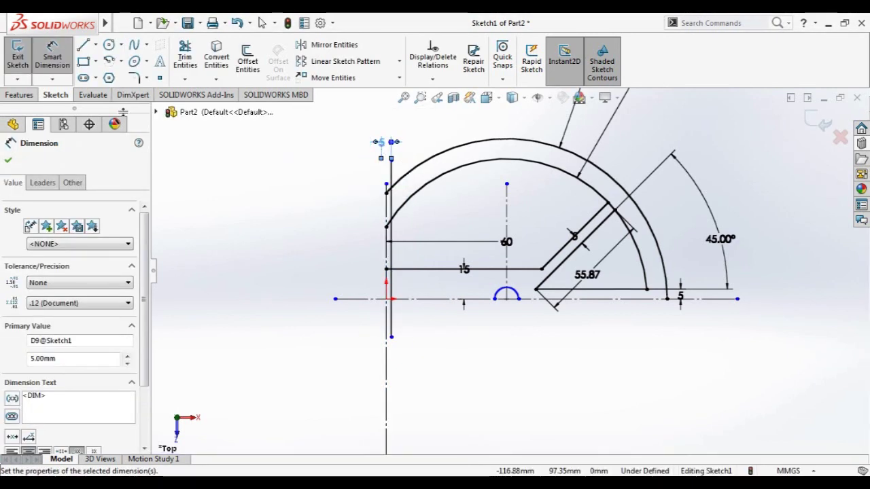
{"action": "left_click", "coordinate": [9, 161]}
{"action": "scroll", "coordinate": [314, 237], "scroll_direction": "down", "scroll_amount": 4}
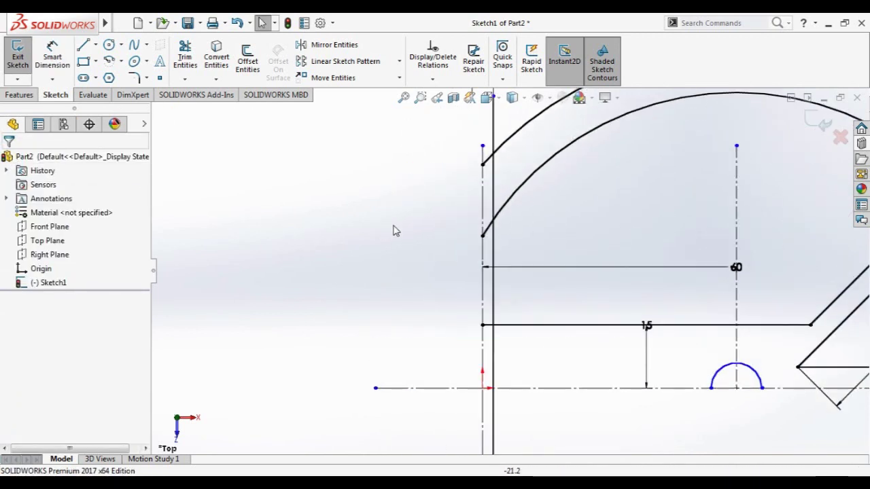
Trim both arc stubs left of the 5 mm line, its tail below the centerline, and the rib-corner arc stub
{"action": "left_click", "coordinate": [185, 55]}
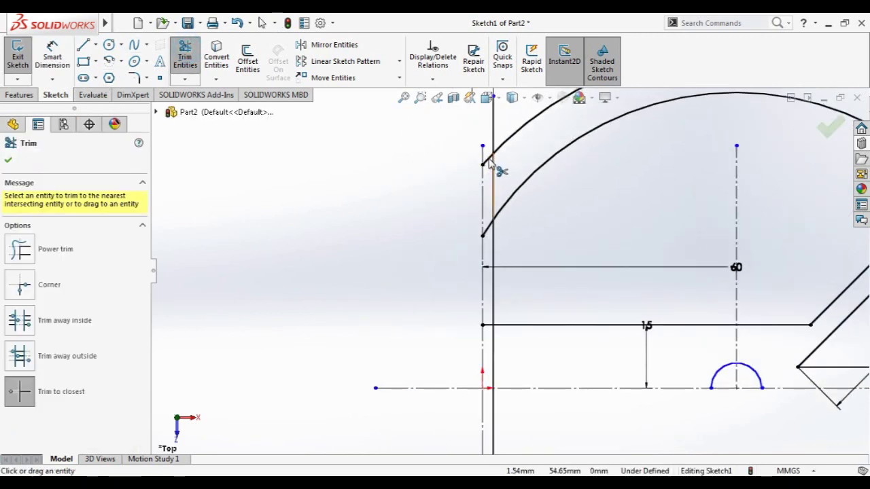
{"action": "left_click", "coordinate": [487, 161]}
{"action": "left_click", "coordinate": [488, 226]}
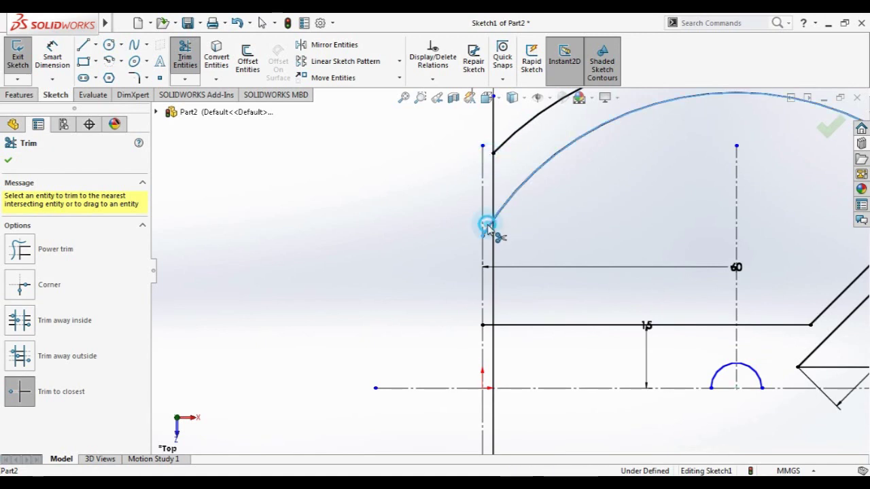
{"action": "scroll", "coordinate": [497, 407], "scroll_direction": "down", "scroll_amount": 2}
{"action": "scroll", "coordinate": [497, 405], "scroll_direction": "up", "scroll_amount": 2}
{"action": "scroll", "coordinate": [500, 401], "scroll_direction": "up", "scroll_amount": 1}
{"action": "scroll", "coordinate": [502, 394], "scroll_direction": "up", "scroll_amount": 1}
{"action": "left_click", "coordinate": [505, 333]}
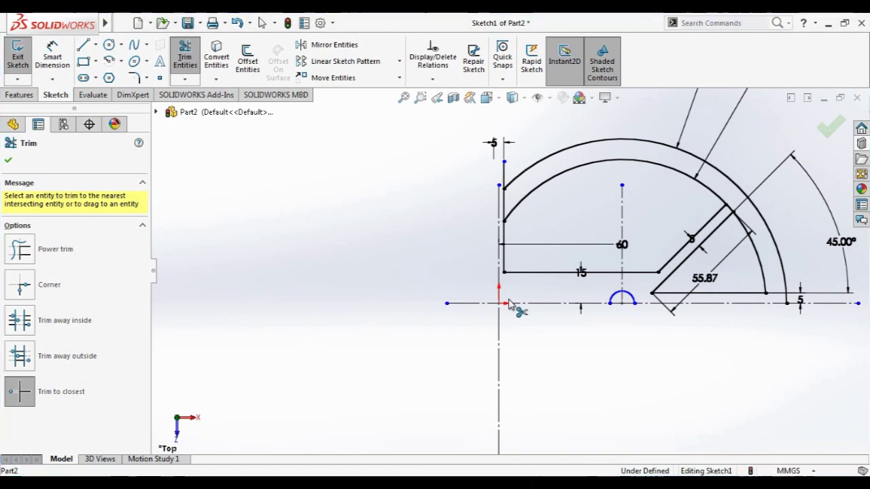
{"action": "scroll", "coordinate": [730, 218], "scroll_direction": "down", "scroll_amount": 3}
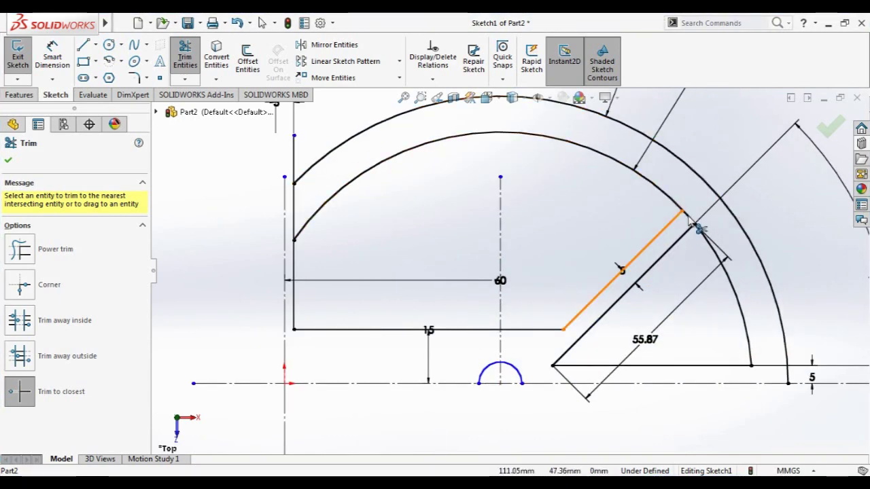
{"action": "scroll", "coordinate": [680, 229], "scroll_direction": "down", "scroll_amount": 5}
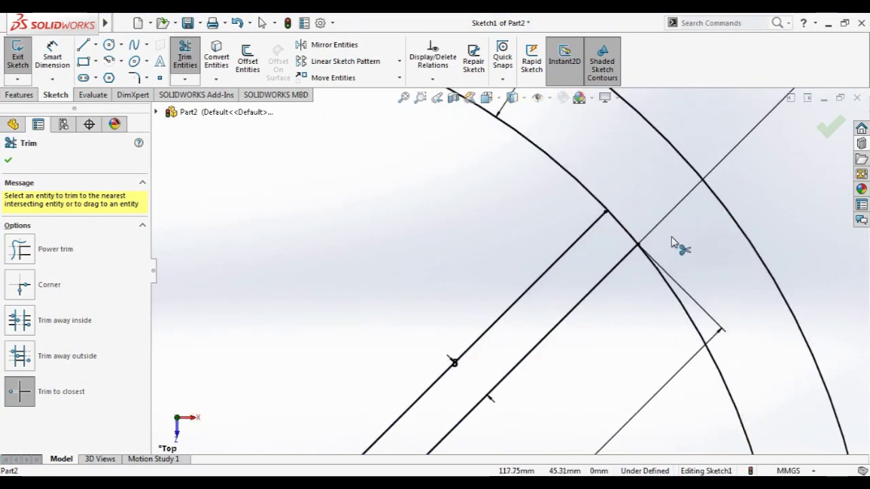
{"action": "left_click", "coordinate": [629, 236]}
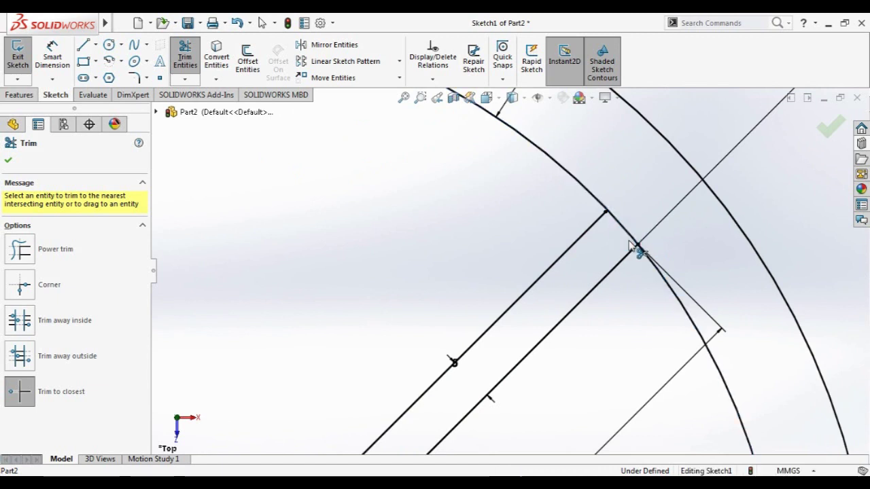
{"action": "scroll", "coordinate": [621, 255], "scroll_direction": "up", "scroll_amount": 5}
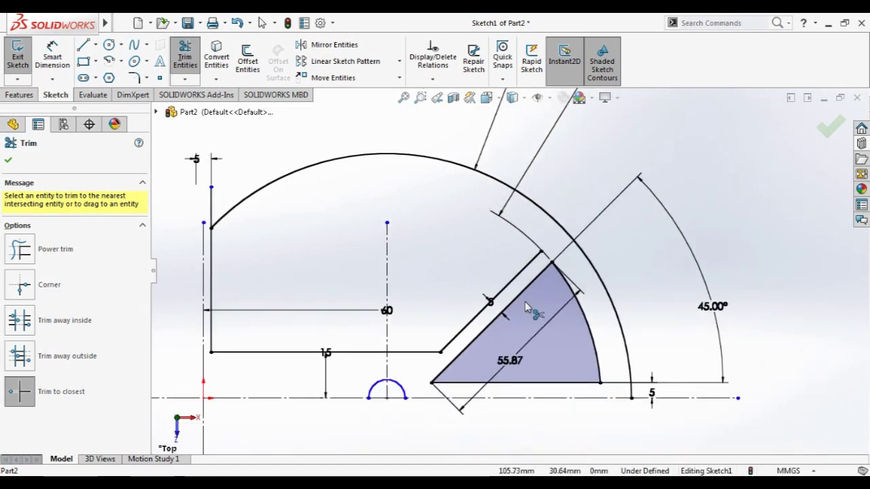
{"action": "key", "text": "Escape"}
{"action": "scroll", "coordinate": [537, 277], "scroll_direction": "up", "scroll_amount": 1}
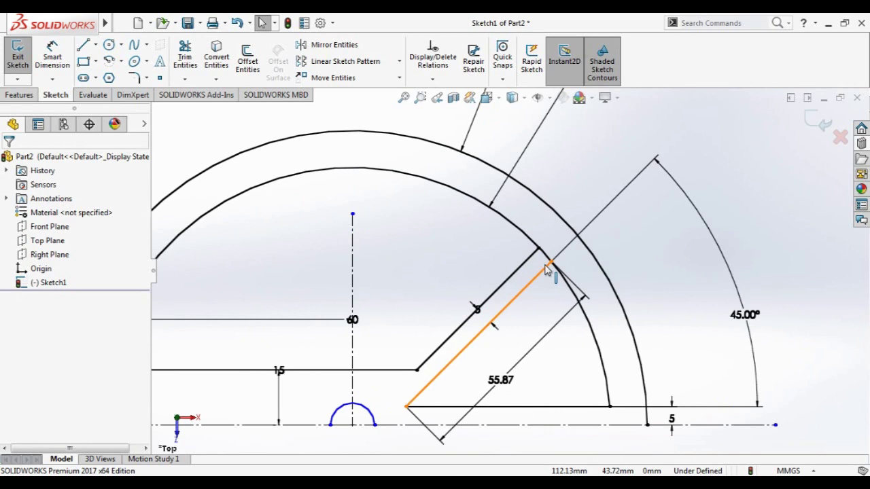
Make the rib line's endpoint coincident with the inner arc and delete the conflicting relation
{"action": "scroll", "coordinate": [547, 275], "scroll_direction": "up", "scroll_amount": 1}
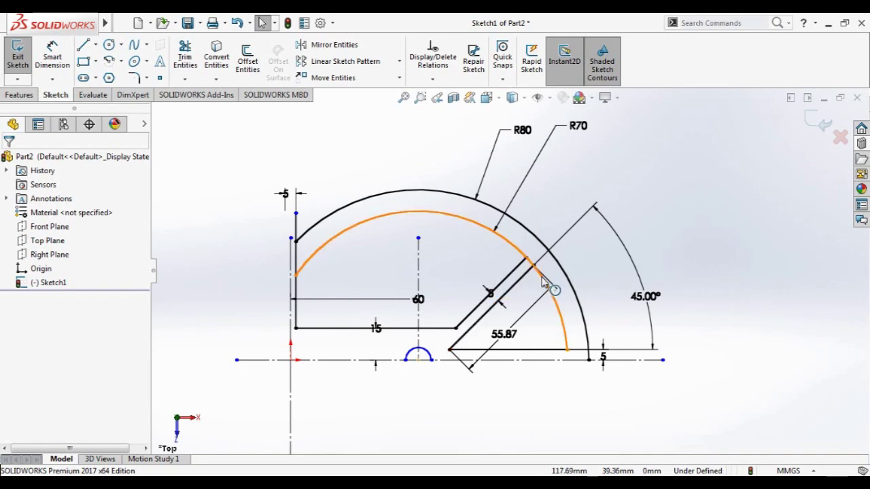
{"action": "scroll", "coordinate": [534, 274], "scroll_direction": "down", "scroll_amount": 2}
{"action": "scroll", "coordinate": [530, 265], "scroll_direction": "down", "scroll_amount": 2}
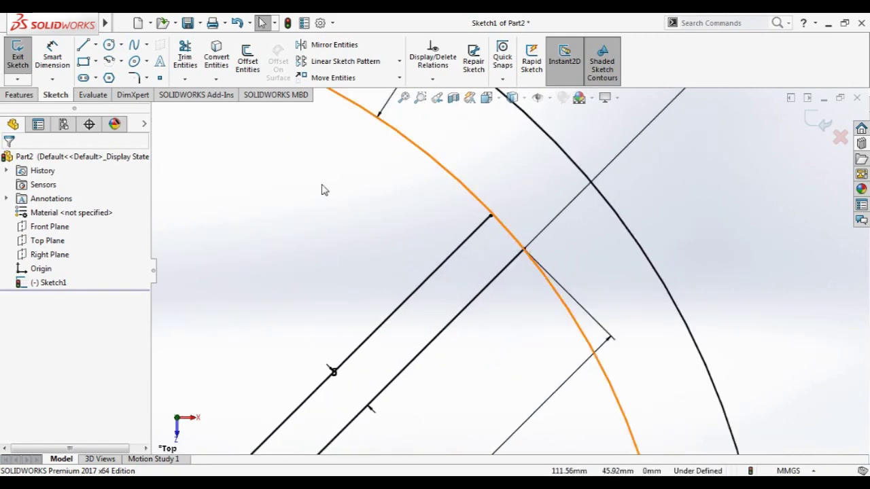
{"action": "scroll", "coordinate": [550, 227], "scroll_direction": "down", "scroll_amount": 2}
{"action": "scroll", "coordinate": [584, 227], "scroll_direction": "down", "scroll_amount": 1}
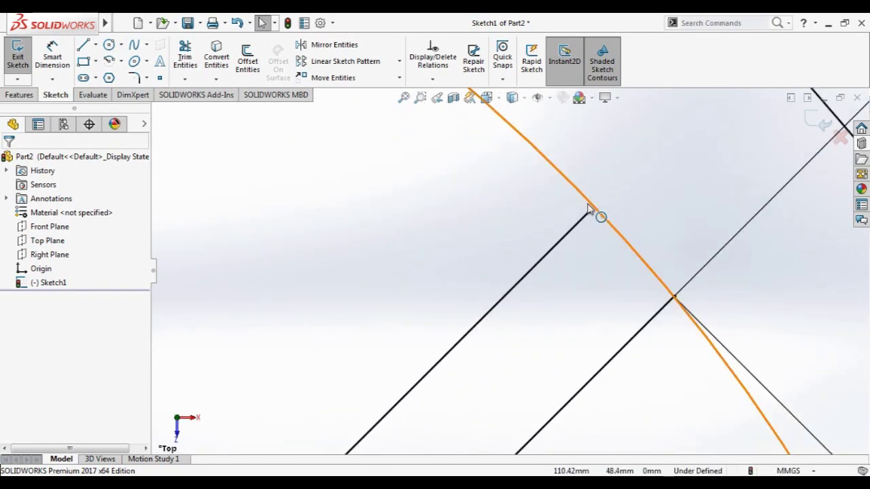
{"action": "left_click", "coordinate": [589, 212]}
{"action": "left_click", "coordinate": [600, 219], "text": "ctrl"}
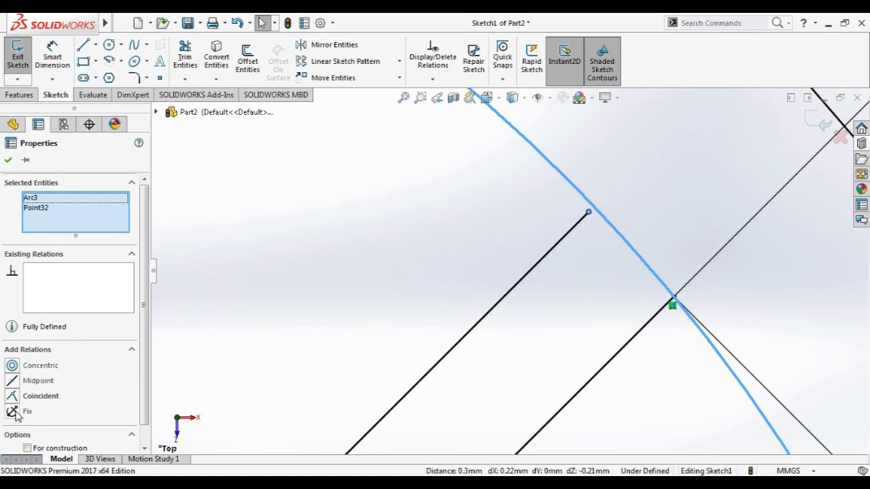
{"action": "left_click", "coordinate": [13, 397]}
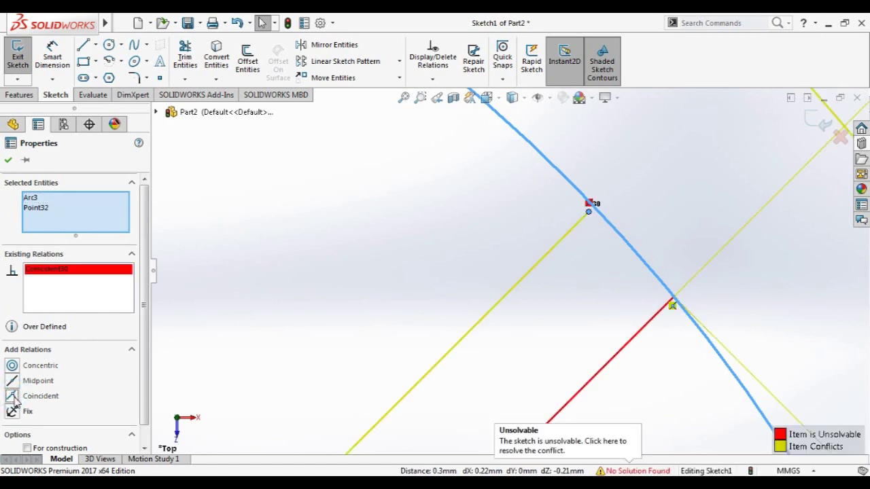
{"action": "left_click", "coordinate": [49, 270]}
{"action": "key", "text": "Delete"}
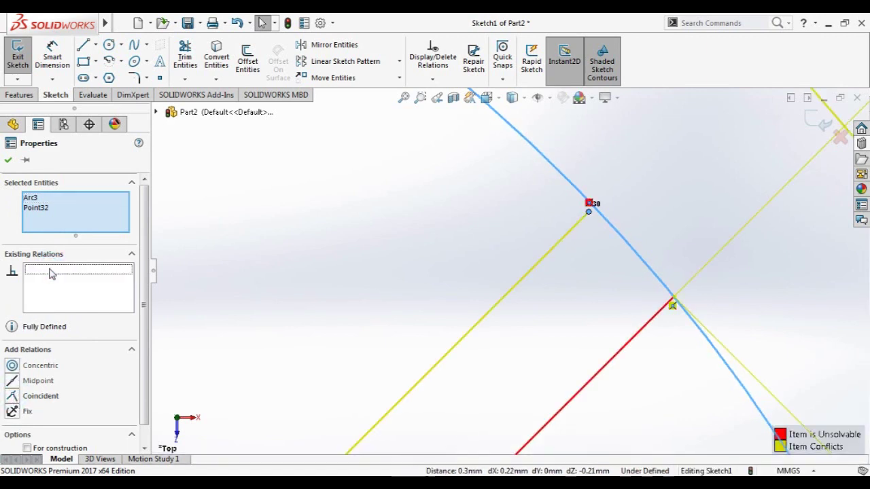
Retry the coincident relation, deleting each new conflict, then undo the added Fix relation
{"action": "left_click_drag", "start_coordinate": [145, 365], "coordinate": [146, 427]}
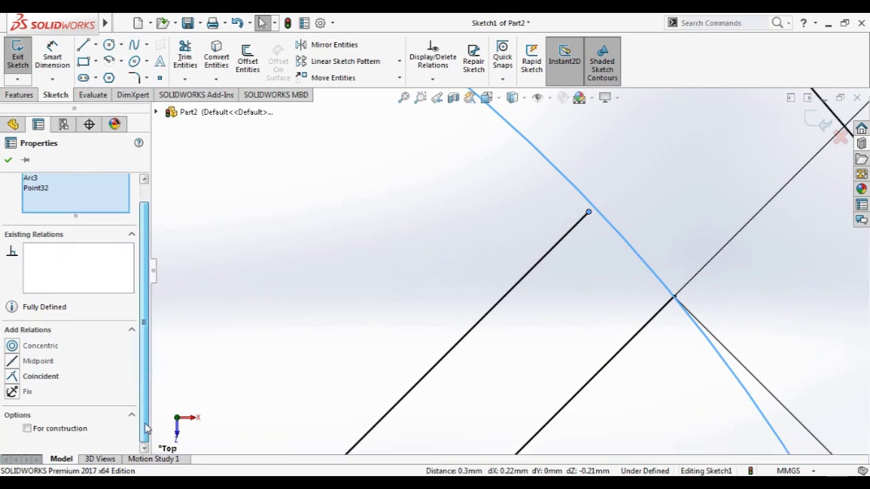
{"action": "left_click", "coordinate": [16, 380]}
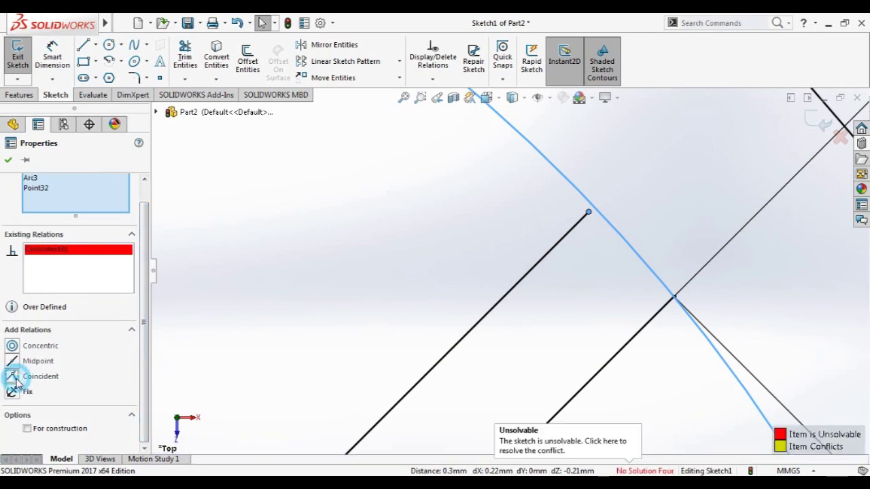
{"action": "left_click", "coordinate": [59, 252]}
{"action": "key", "text": "Delete"}
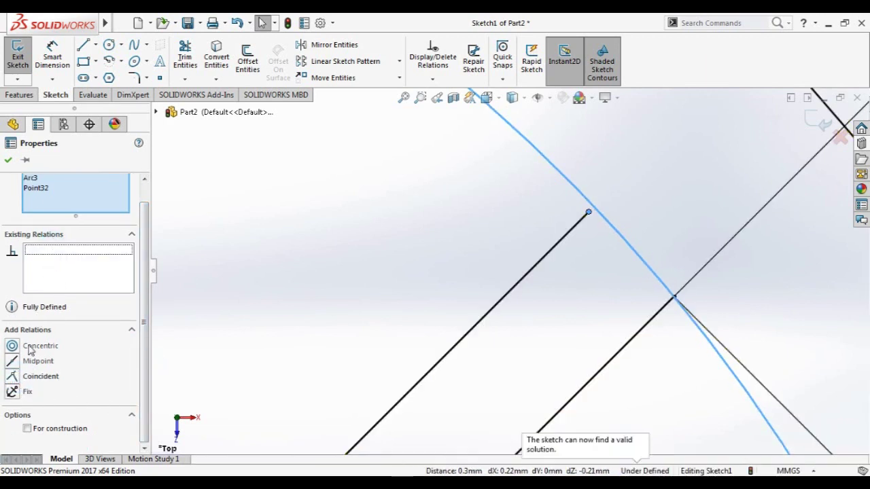
{"action": "left_click", "coordinate": [13, 376]}
{"action": "left_click", "coordinate": [39, 254]}
{"action": "key", "text": "Delete"}
{"action": "left_click", "coordinate": [13, 392]}
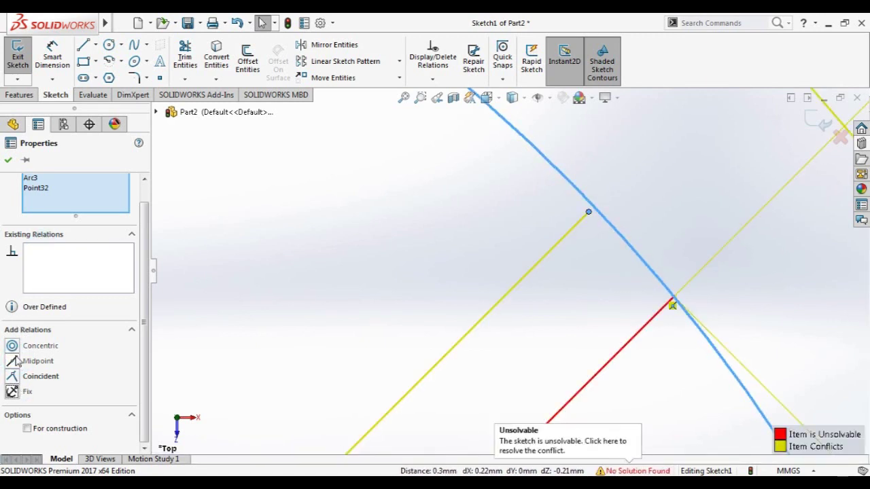
{"action": "left_click", "coordinate": [315, 235]}
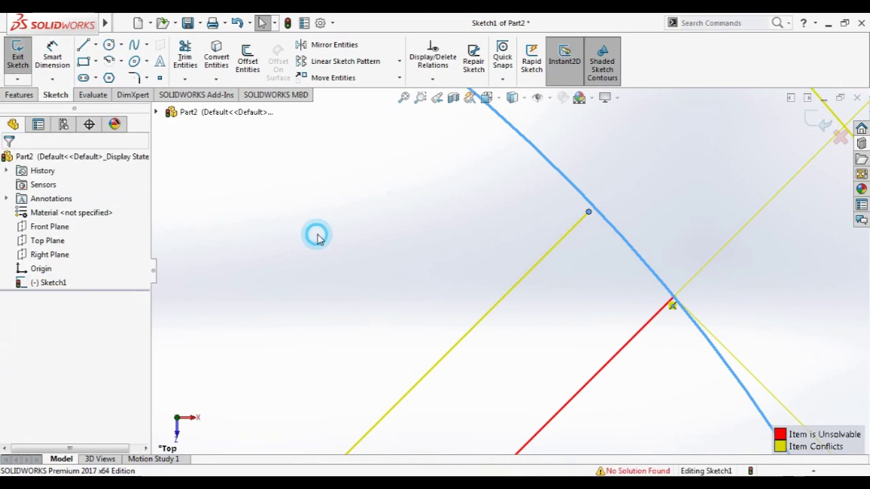
{"action": "key", "text": "ctrl+z"}
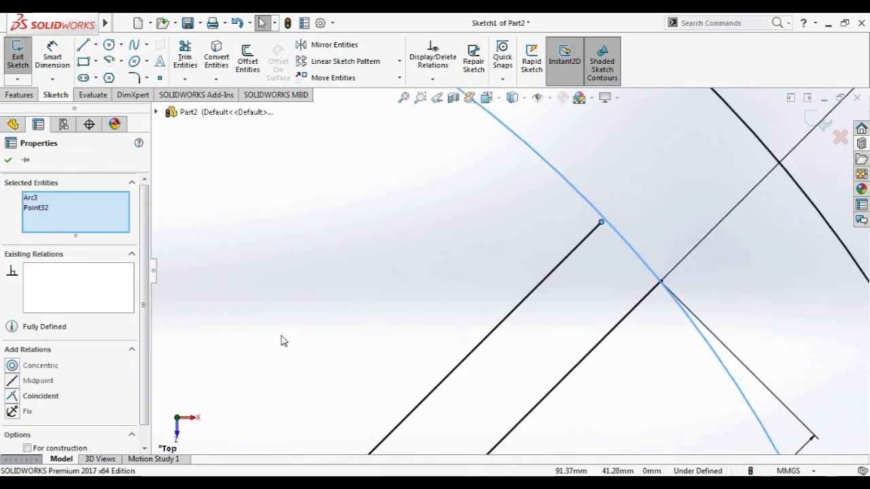
Try Equal length and Tangent relations between the offset rib line and inner arc, undoing each
{"action": "scroll", "coordinate": [282, 345], "scroll_direction": "up", "scroll_amount": 3}
{"action": "scroll", "coordinate": [282, 353], "scroll_direction": "up", "scroll_amount": 3}
{"action": "scroll", "coordinate": [284, 358], "scroll_direction": "up", "scroll_amount": 3}
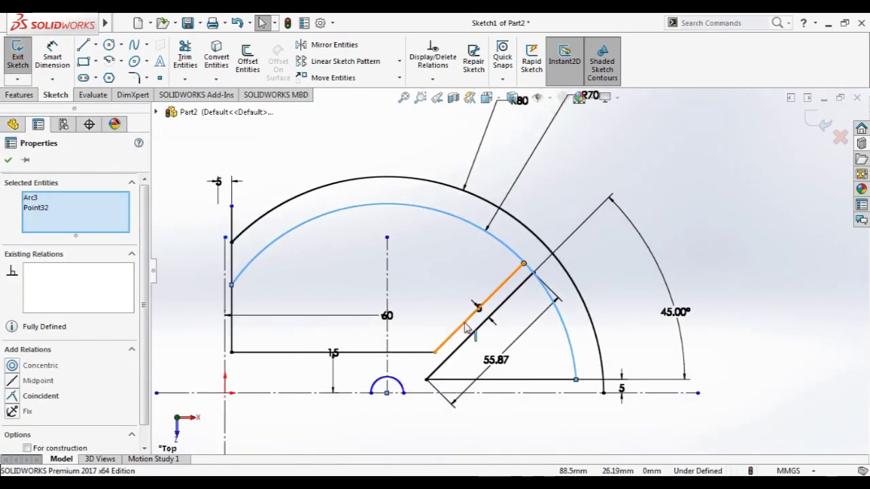
{"action": "left_click", "coordinate": [455, 278]}
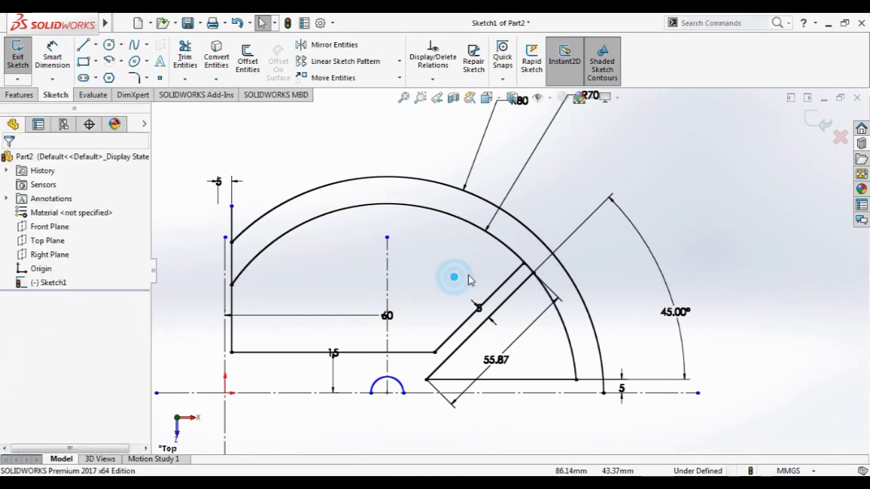
{"action": "scroll", "coordinate": [509, 286], "scroll_direction": "down", "scroll_amount": 2}
{"action": "scroll", "coordinate": [516, 289], "scroll_direction": "down", "scroll_amount": 2}
{"action": "left_click", "coordinate": [510, 279]}
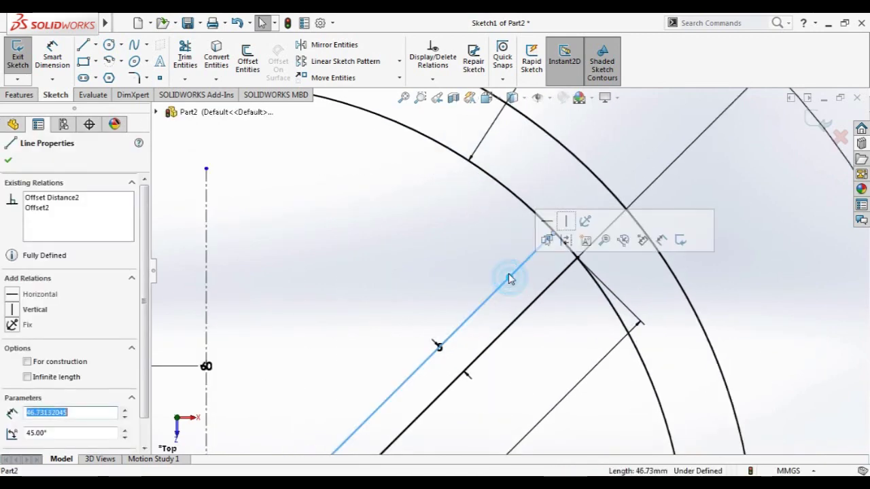
{"action": "left_click", "coordinate": [530, 211], "text": "ctrl"}
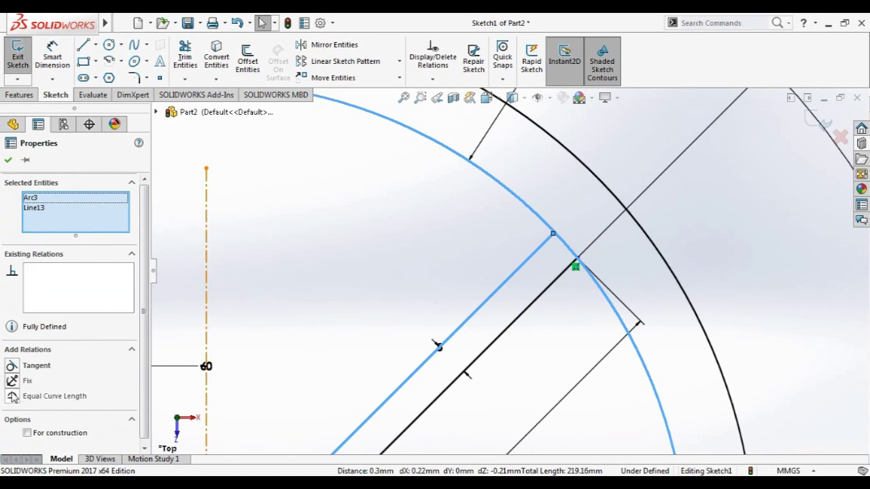
{"action": "left_click", "coordinate": [19, 401]}
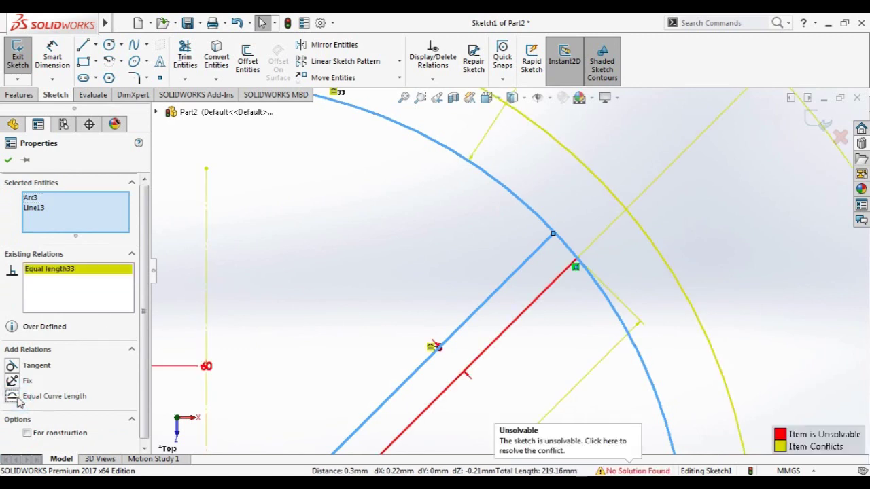
{"action": "key", "text": "ctrl+z"}
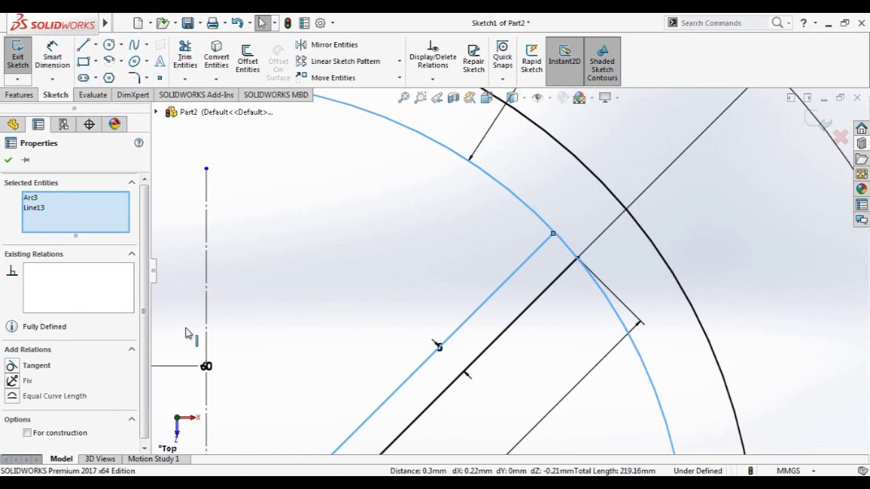
{"action": "left_click", "coordinate": [21, 368]}
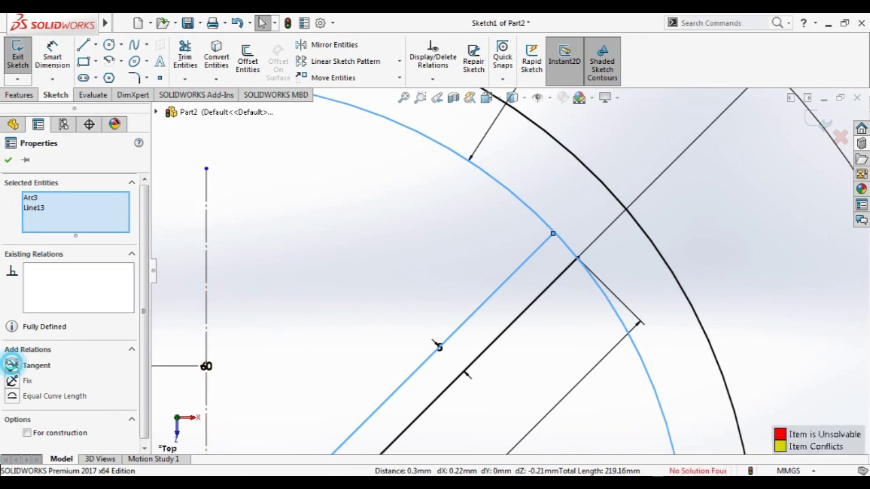
{"action": "key", "text": "ctrl+z"}
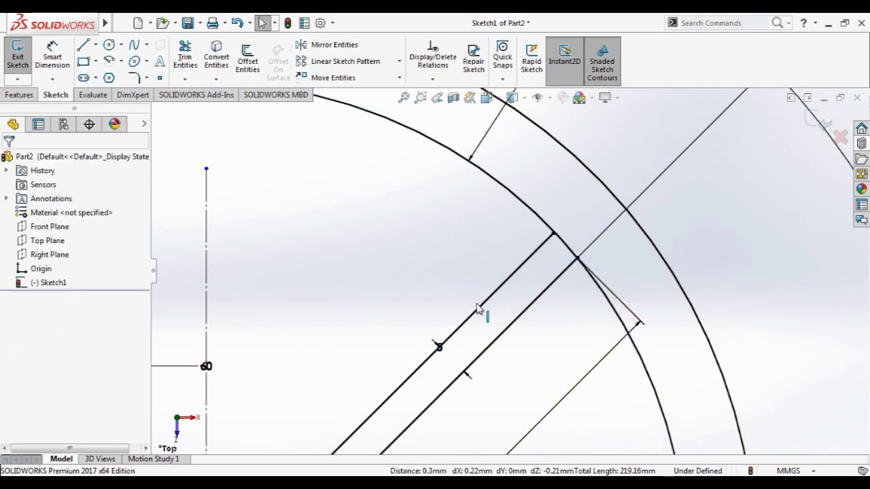
{"action": "key", "text": "Escape"}
{"action": "scroll", "coordinate": [456, 311], "scroll_direction": "up", "scroll_amount": 3}
{"action": "scroll", "coordinate": [476, 302], "scroll_direction": "up", "scroll_amount": 2}
{"action": "left_click", "coordinate": [495, 294]}
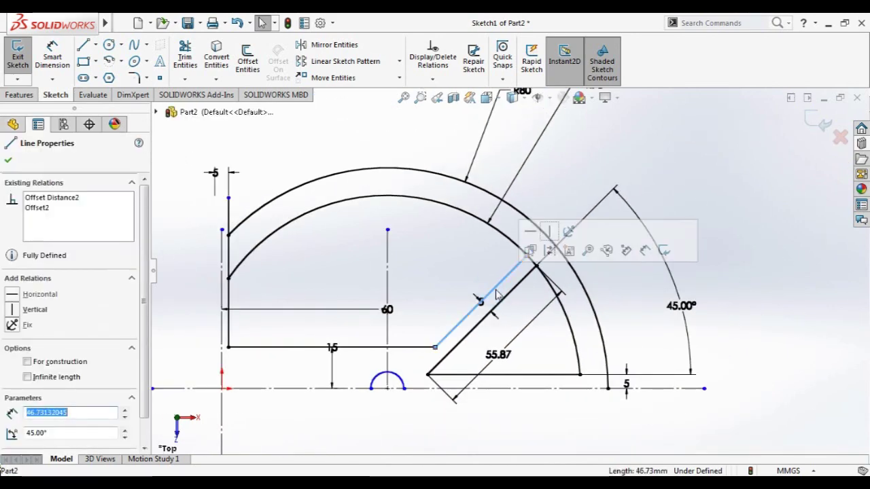
Replace the offset diagonal with a new line from the 15 mm line's end to the R70 arc
{"action": "key", "text": "Delete"}
{"action": "left_click", "coordinate": [82, 45]}
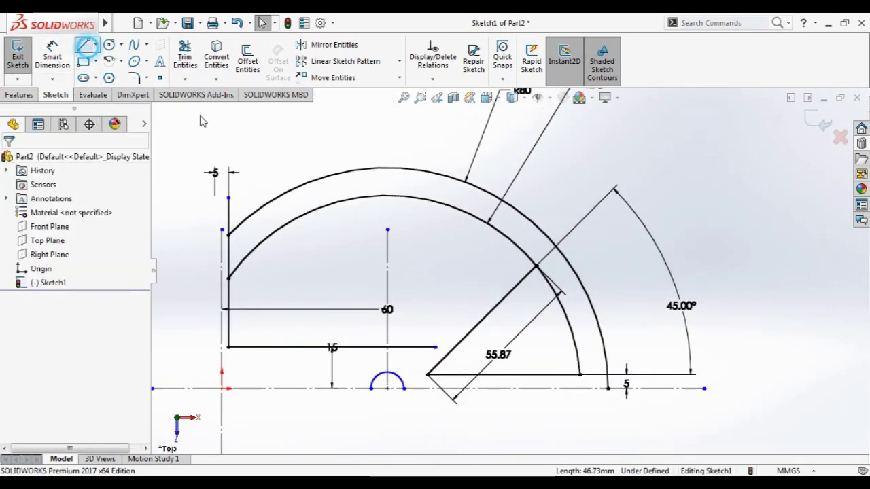
{"action": "left_click", "coordinate": [435, 348]}
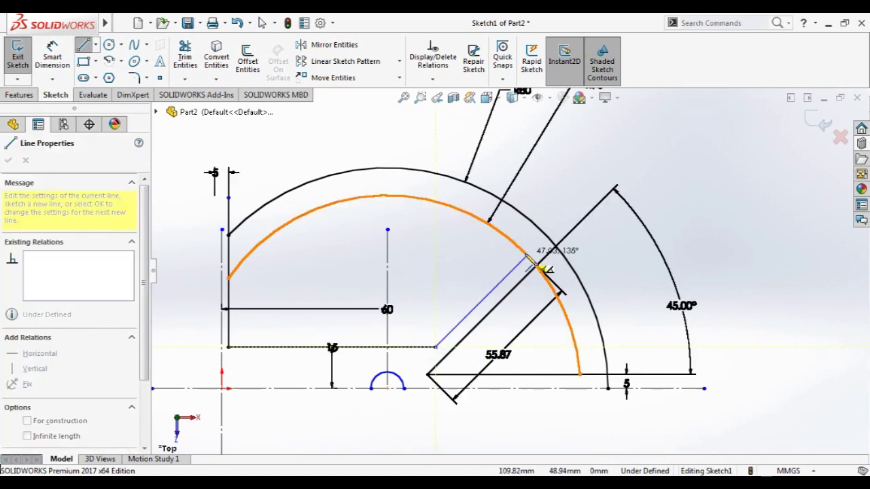
{"action": "left_click", "coordinate": [537, 248]}
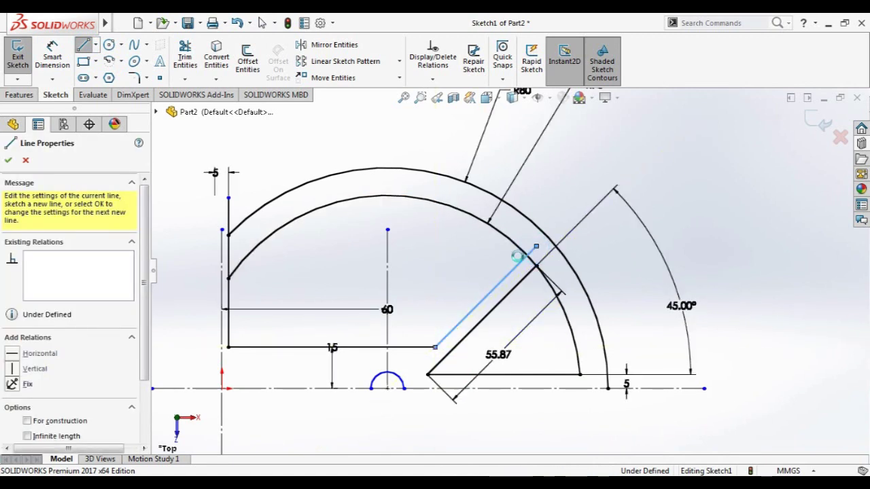
{"action": "key", "text": "Escape"}
Dimension the spacing between the new line and the parallel 45° line as 5 mm
{"action": "left_click", "coordinate": [55, 75]}
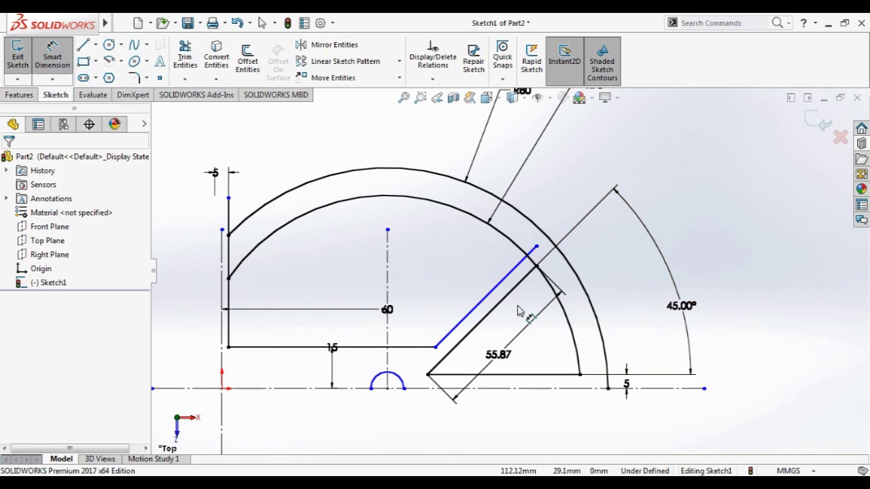
{"action": "left_click", "coordinate": [501, 286]}
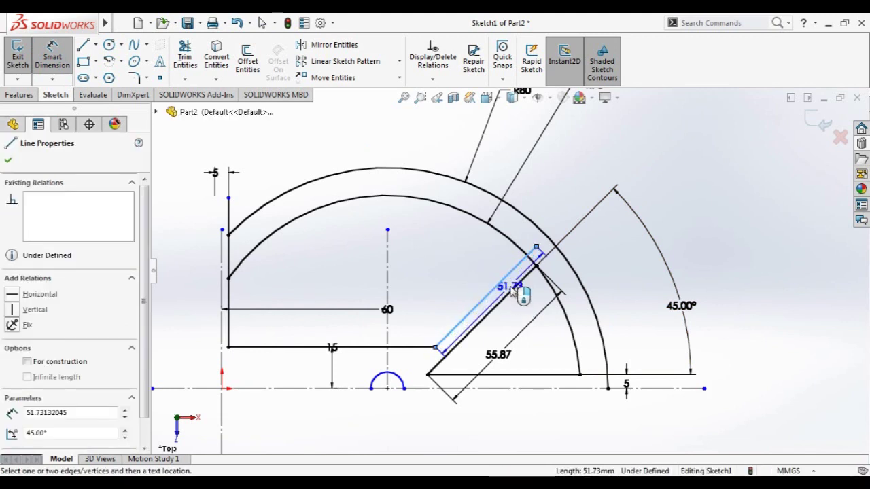
{"action": "left_click", "coordinate": [514, 288]}
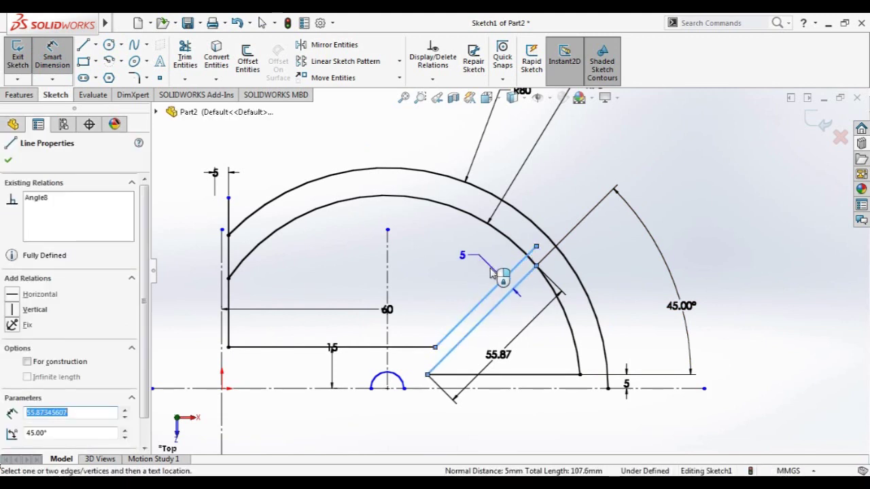
{"action": "left_click", "coordinate": [486, 265]}
{"action": "key", "text": "Return"}
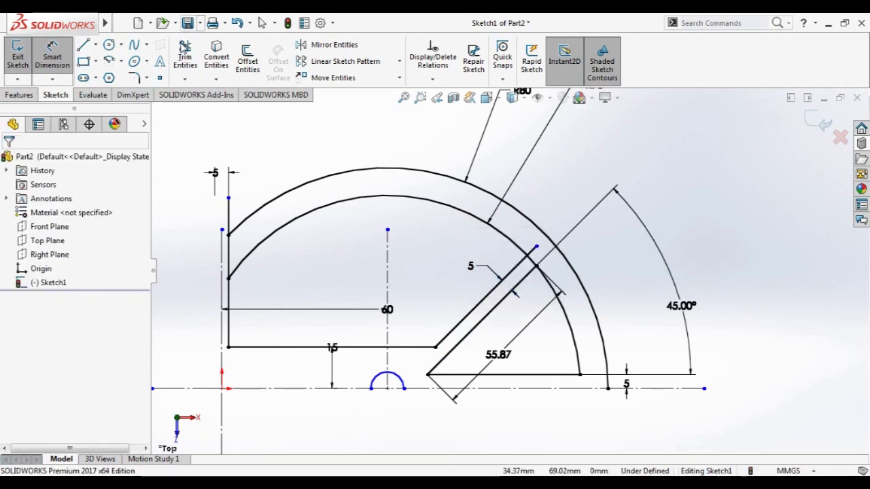
{"action": "left_click", "coordinate": [184, 55]}
{"action": "scroll", "coordinate": [524, 248], "scroll_direction": "down", "scroll_amount": 2}
Trim the line stub past the arc, the arc piece between the rib lines, and the extra vertical segment
{"action": "scroll", "coordinate": [524, 248], "scroll_direction": "down", "scroll_amount": 2}
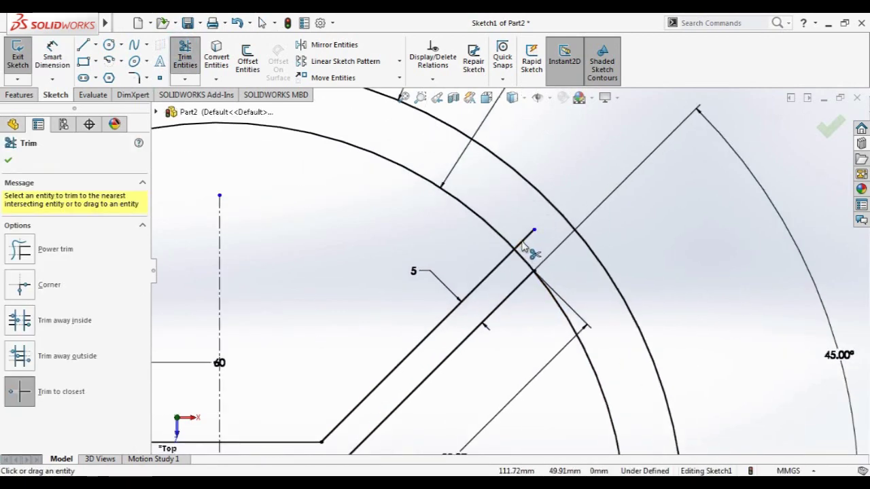
{"action": "left_click", "coordinate": [522, 244]}
{"action": "left_click", "coordinate": [524, 258]}
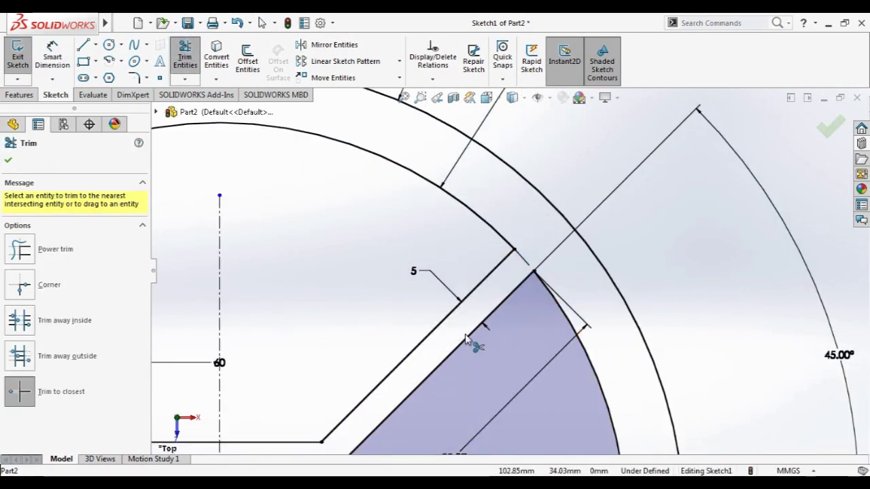
{"action": "key", "text": "Escape"}
{"action": "scroll", "coordinate": [429, 355], "scroll_direction": "up", "scroll_amount": 5}
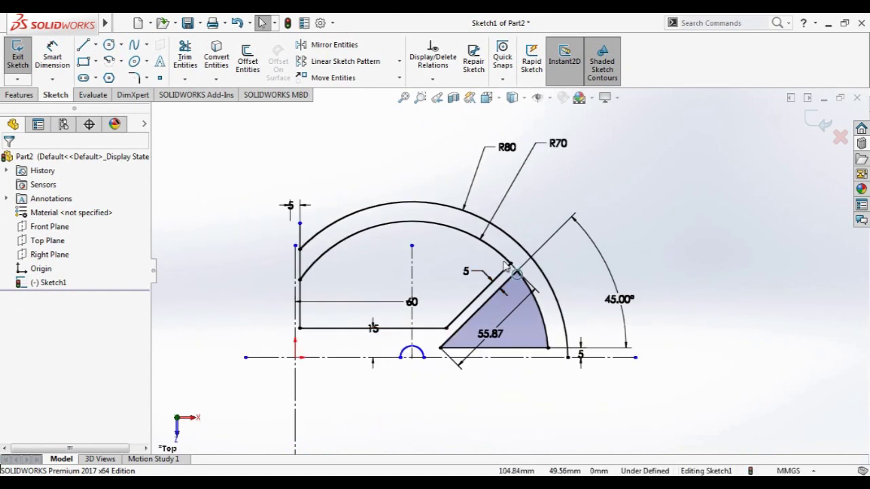
{"action": "scroll", "coordinate": [333, 269], "scroll_direction": "down", "scroll_amount": 2}
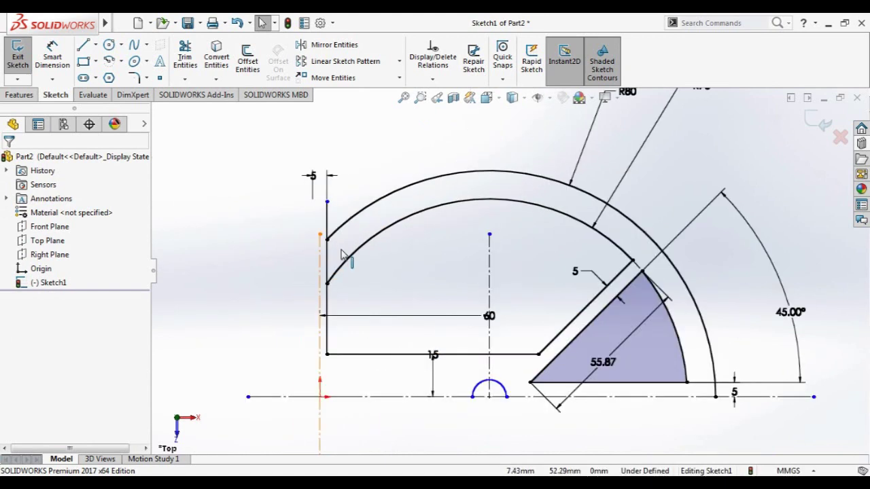
{"action": "scroll", "coordinate": [343, 286], "scroll_direction": "down", "scroll_amount": 3}
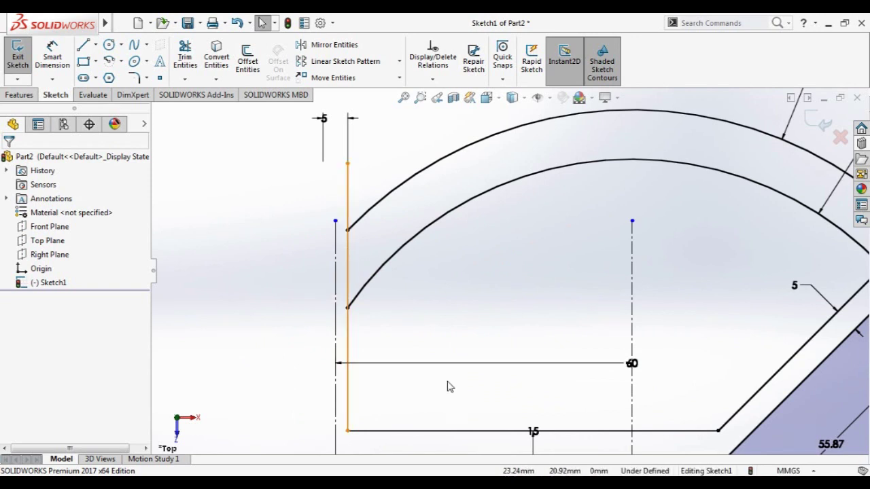
{"action": "scroll", "coordinate": [447, 367], "scroll_direction": "up", "scroll_amount": 2}
{"action": "scroll", "coordinate": [421, 337], "scroll_direction": "up", "scroll_amount": 1}
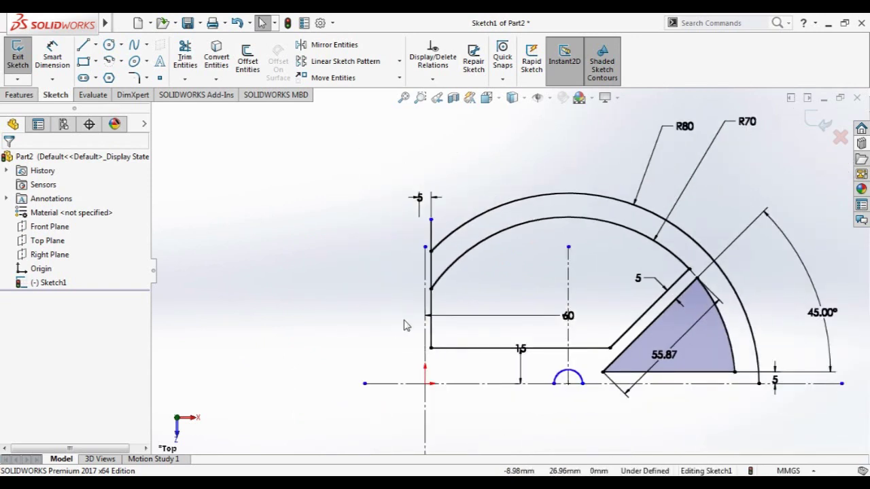
{"action": "left_click", "coordinate": [185, 55]}
{"action": "left_click", "coordinate": [431, 265]}
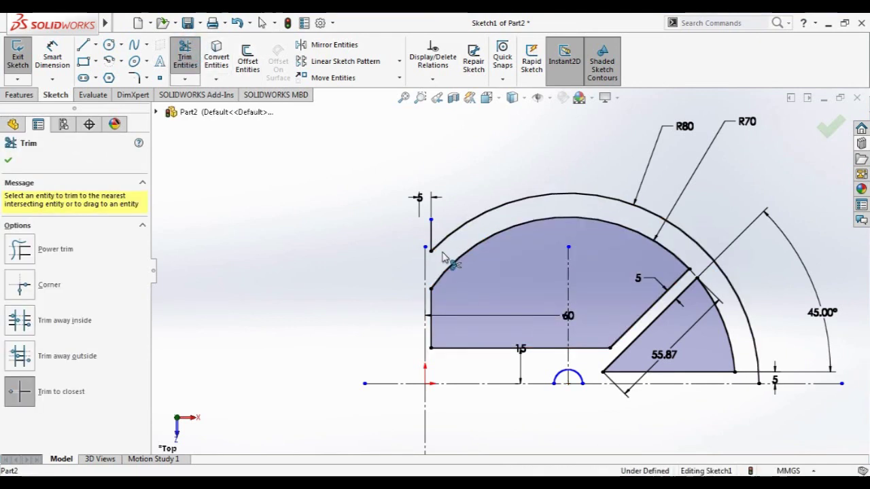
Draw a circle above the profile's left end and make it tangent to the outer R80 arc
{"action": "left_click", "coordinate": [108, 45]}
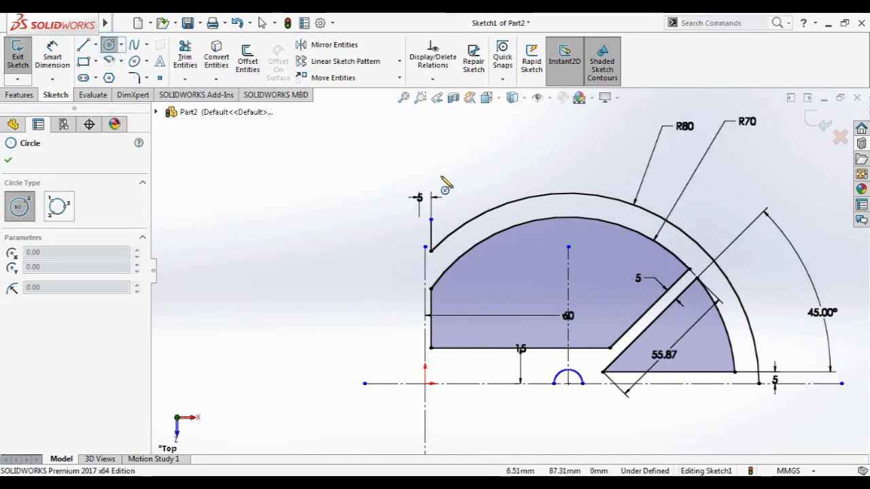
{"action": "left_click", "coordinate": [461, 164]}
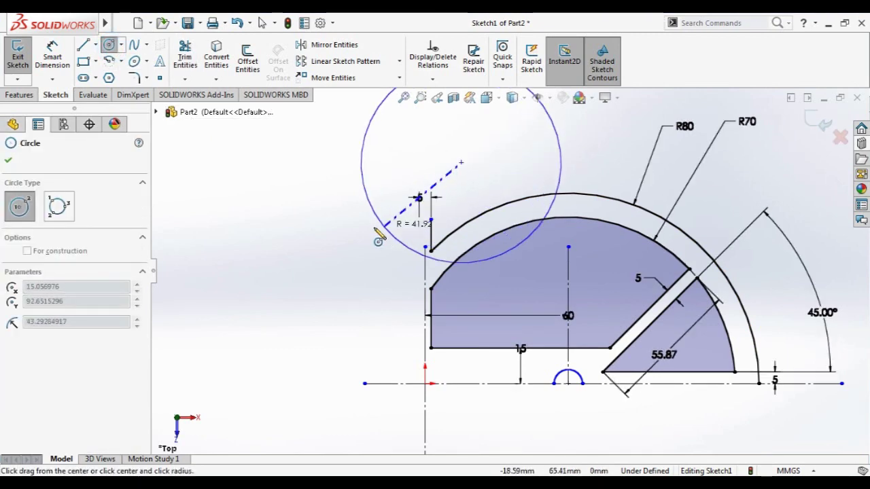
{"action": "left_click", "coordinate": [418, 188]}
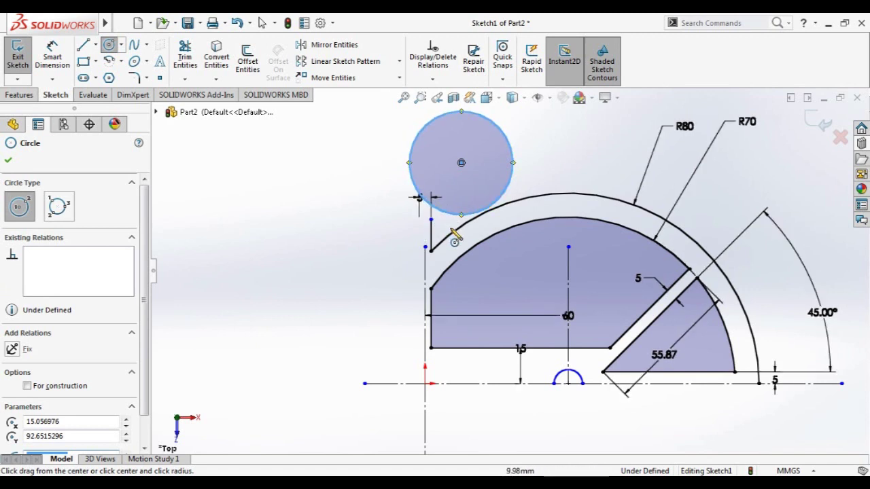
{"action": "key", "text": "Escape"}
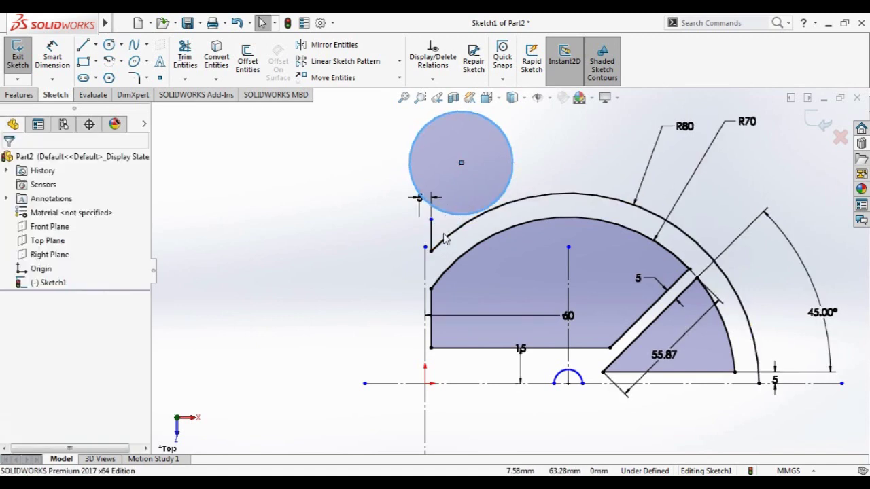
{"action": "left_click", "coordinate": [447, 235], "text": "ctrl"}
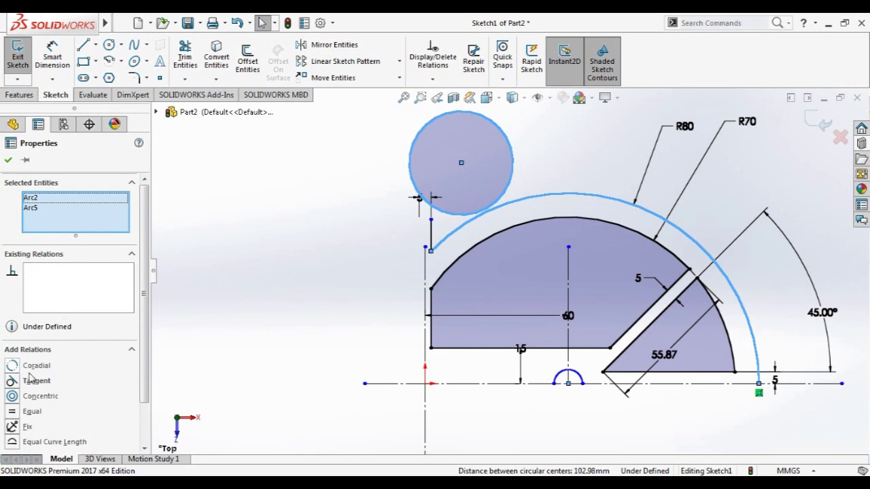
{"action": "left_click", "coordinate": [18, 384]}
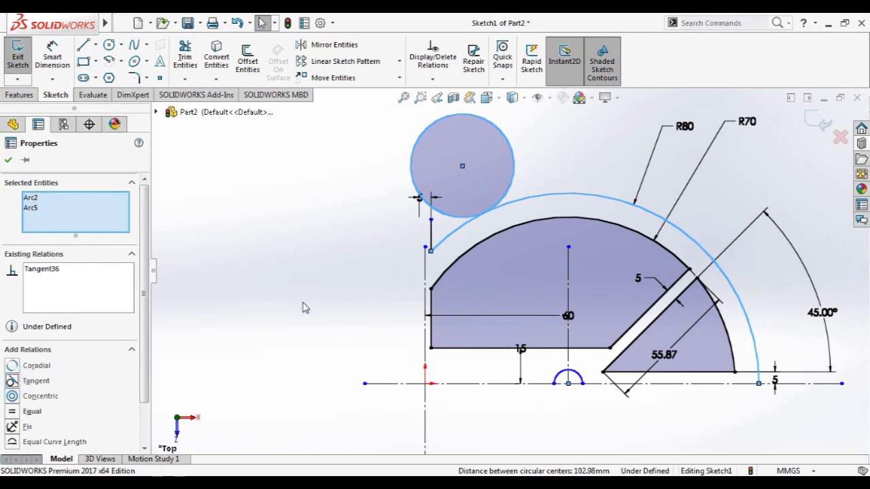
{"action": "left_click_drag", "start_coordinate": [448, 220], "coordinate": [391, 249]}
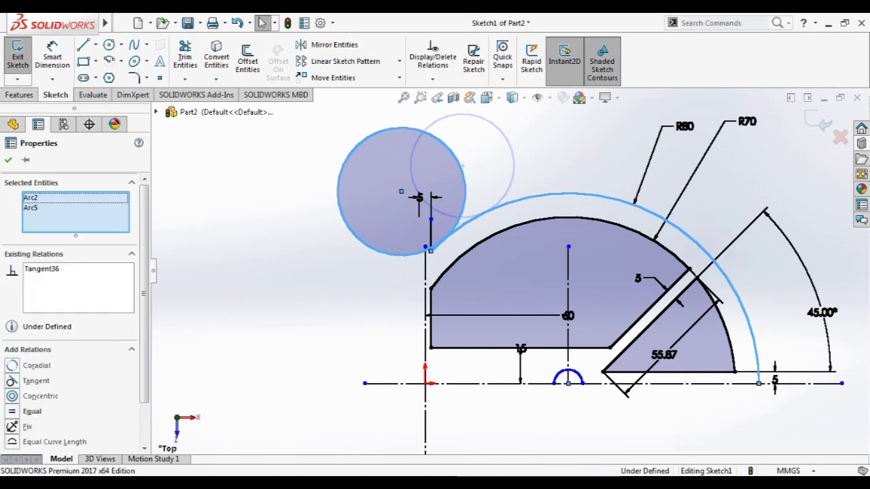
Apply a first 40 radius to the circle, then centre it on a point of the vertical centerline
{"action": "left_click", "coordinate": [331, 215]}
{"action": "left_click", "coordinate": [349, 229]}
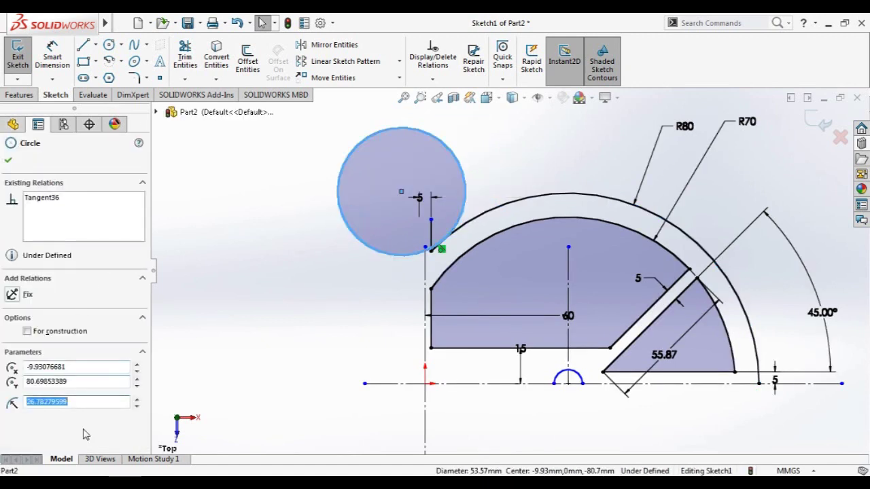
{"action": "type", "text": "40"}
{"action": "key", "text": "Return"}
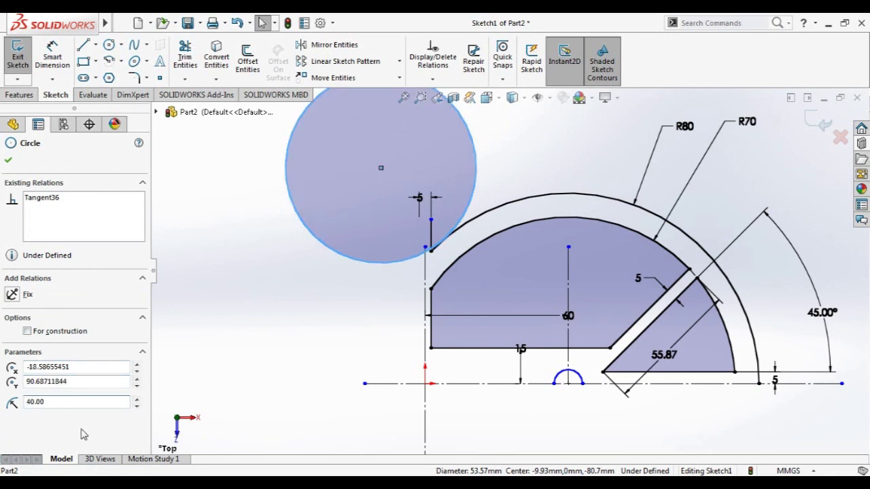
{"action": "left_click", "coordinate": [10, 160]}
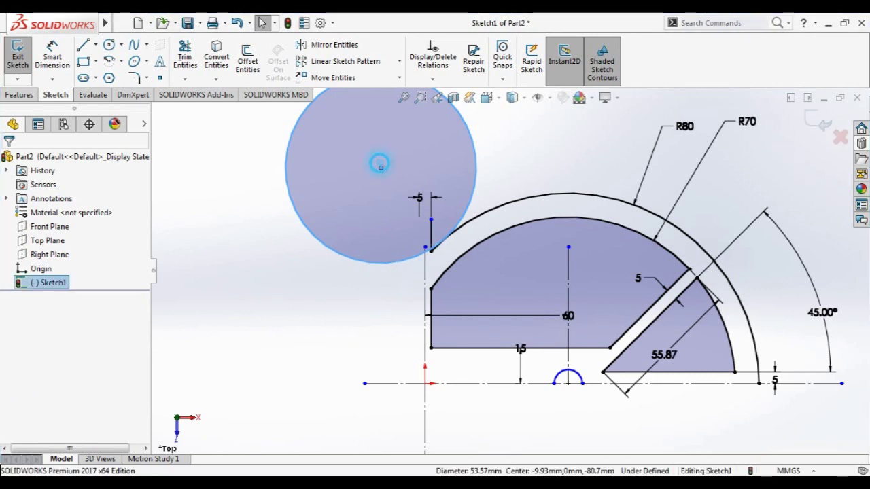
{"action": "left_click", "coordinate": [380, 168]}
{"action": "left_click", "coordinate": [425, 248], "text": "ctrl"}
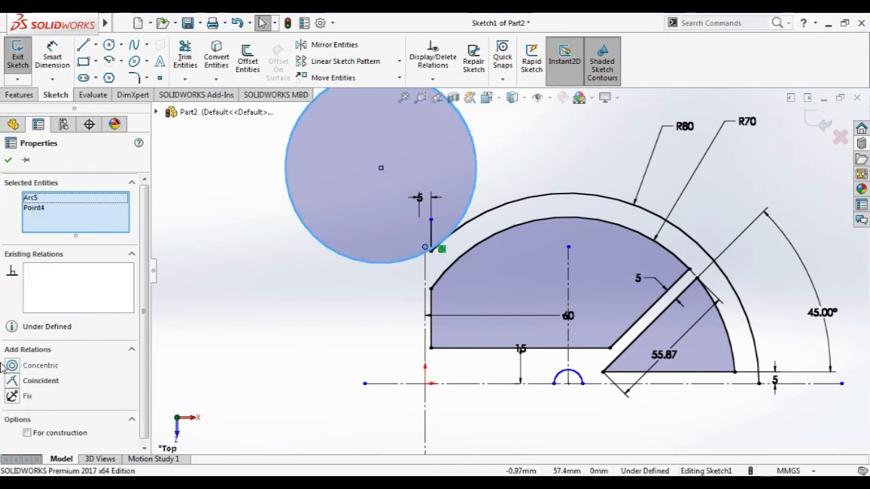
{"action": "left_click", "coordinate": [13, 366]}
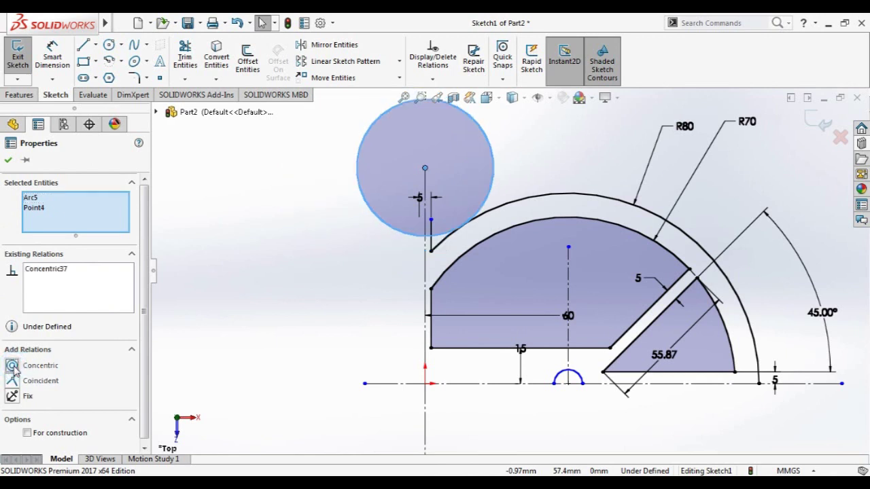
{"action": "left_click", "coordinate": [9, 161]}
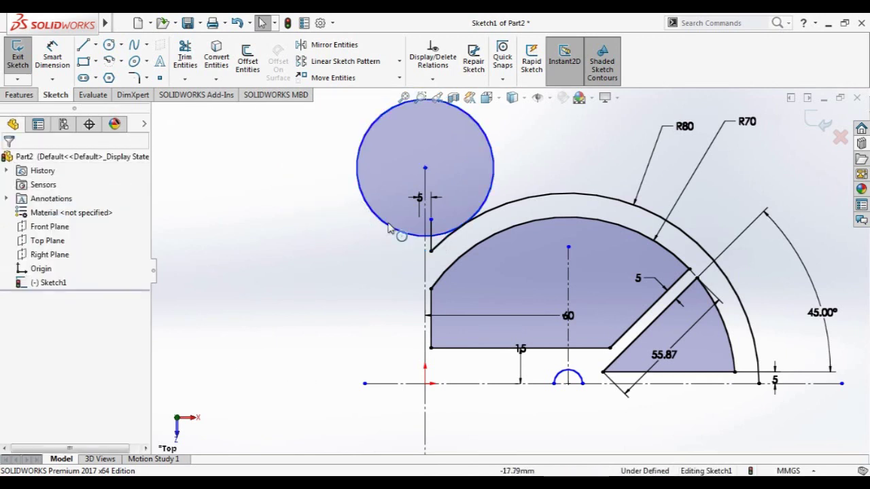
Set the circle's radius to 40 mm and confirm it
{"action": "left_click", "coordinate": [400, 229]}
{"action": "type", "text": "40"}
{"action": "key", "text": "Return"}
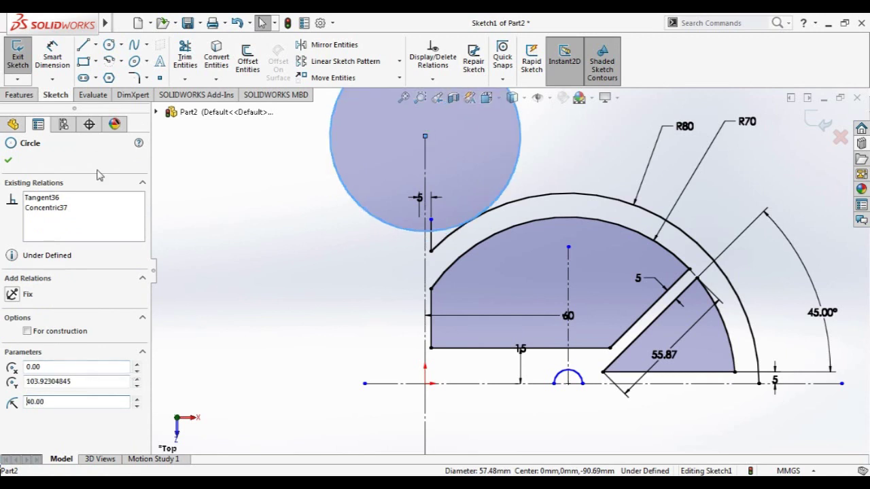
{"action": "left_click", "coordinate": [8, 161]}
{"action": "scroll", "coordinate": [365, 216], "scroll_direction": "down", "scroll_amount": 1}
{"action": "scroll", "coordinate": [499, 292], "scroll_direction": "down", "scroll_amount": 1}
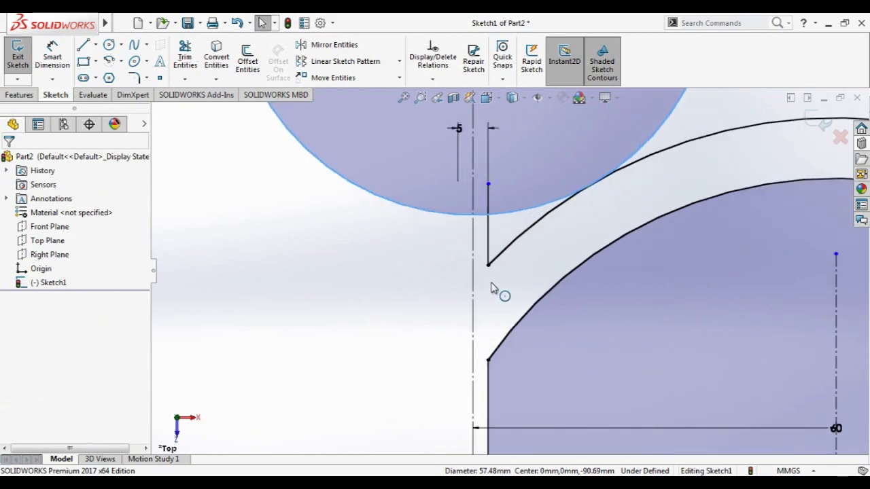
{"action": "scroll", "coordinate": [497, 284], "scroll_direction": "up", "scroll_amount": 1}
{"action": "scroll", "coordinate": [445, 217], "scroll_direction": "up", "scroll_amount": 1}
{"action": "left_click", "coordinate": [185, 58]}
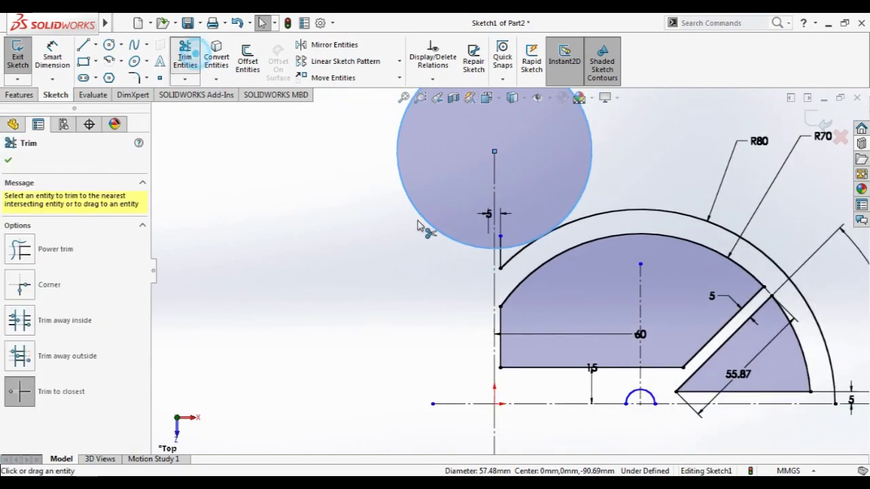
Trim away the short line and the excess circle, leaving only the arc joining the outer ring
{"action": "scroll", "coordinate": [515, 253], "scroll_direction": "down", "scroll_amount": 1}
{"action": "left_click", "coordinate": [515, 261]}
{"action": "left_click", "coordinate": [573, 206]}
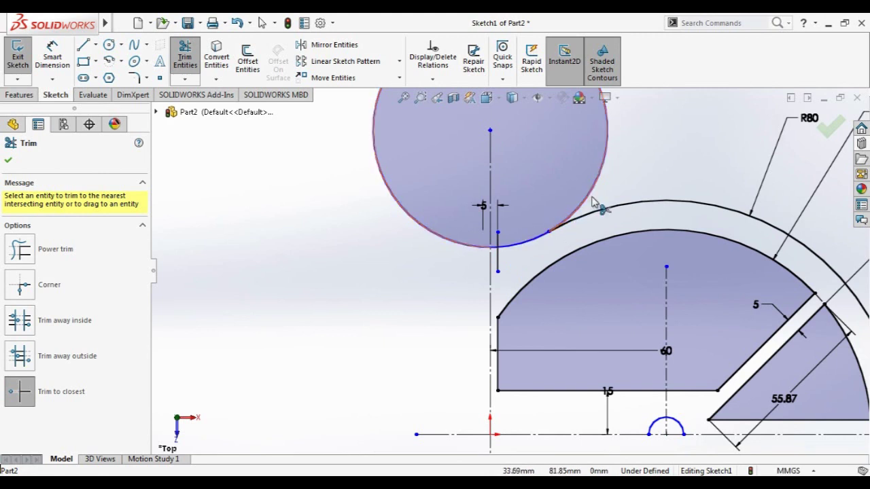
{"action": "left_click", "coordinate": [590, 198]}
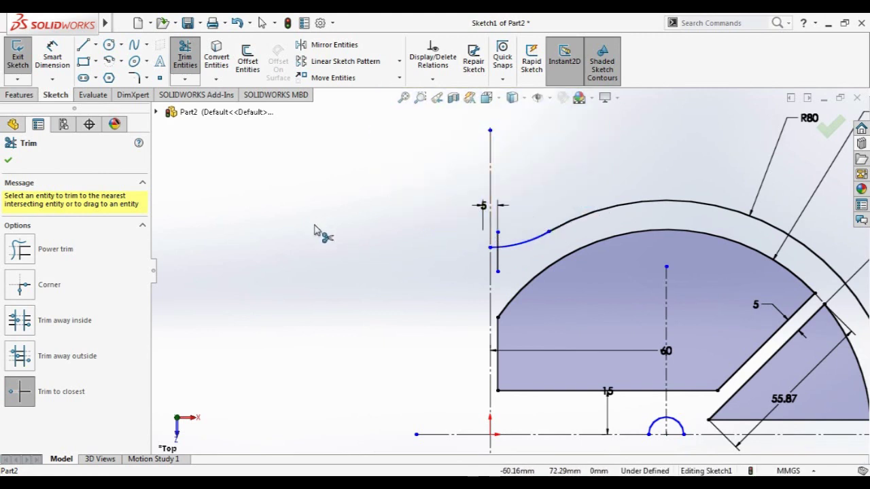
{"action": "key", "text": "Escape"}
{"action": "key", "text": "f"}
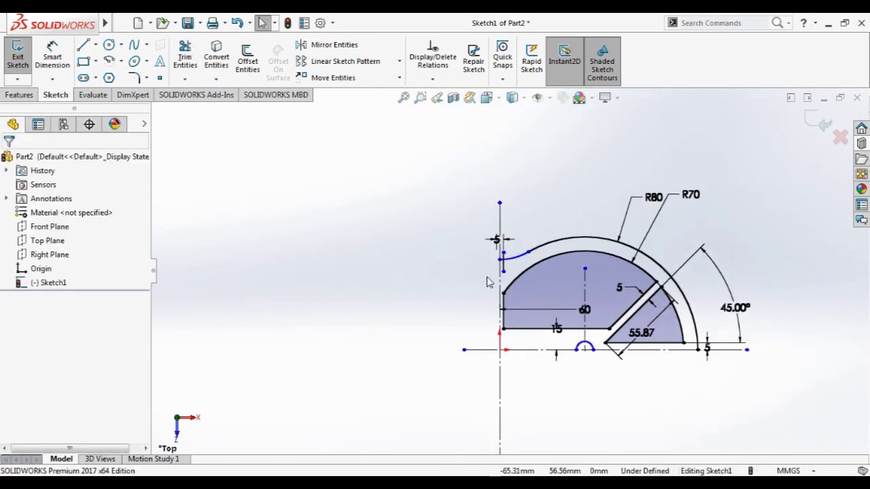
{"action": "scroll", "coordinate": [540, 259], "scroll_direction": "down", "scroll_amount": 2}
{"action": "scroll", "coordinate": [554, 272], "scroll_direction": "down", "scroll_amount": 3}
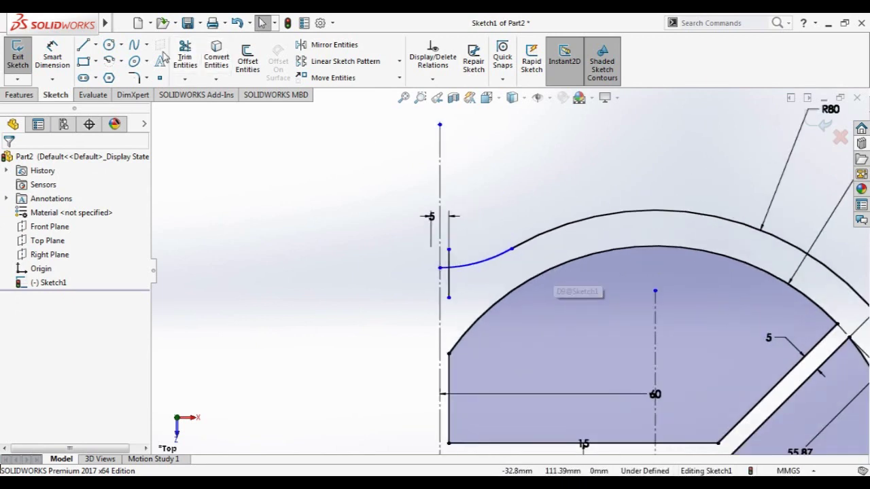
Add an R40 radius dimension to the short waist arc, placed above it
{"action": "left_click", "coordinate": [52, 55]}
{"action": "left_click", "coordinate": [493, 257]}
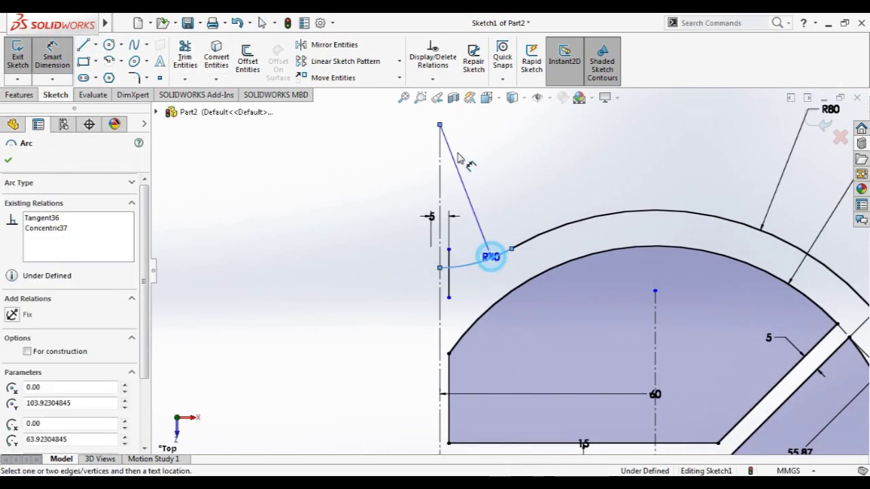
{"action": "left_click", "coordinate": [489, 144]}
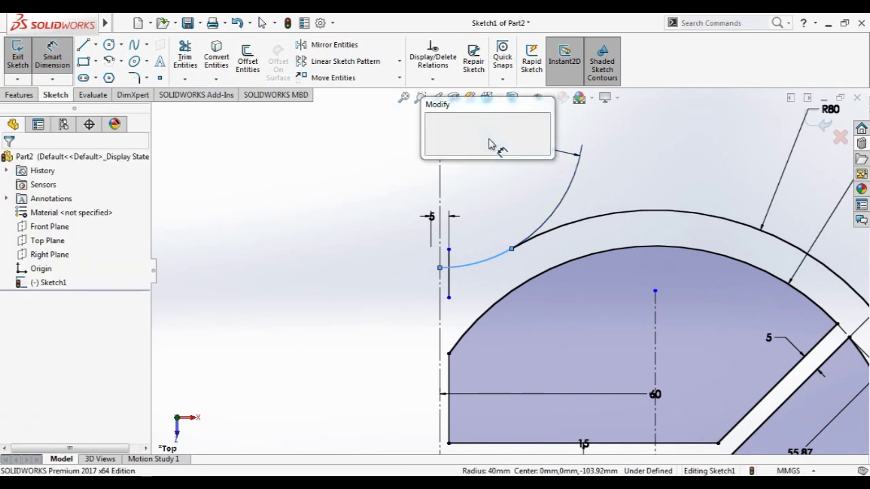
{"action": "key", "text": "Return"}
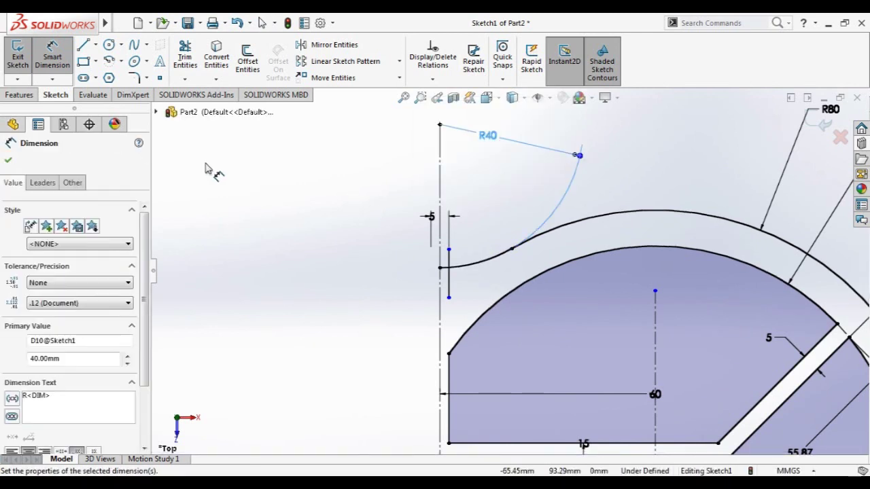
{"action": "key", "text": "Escape"}
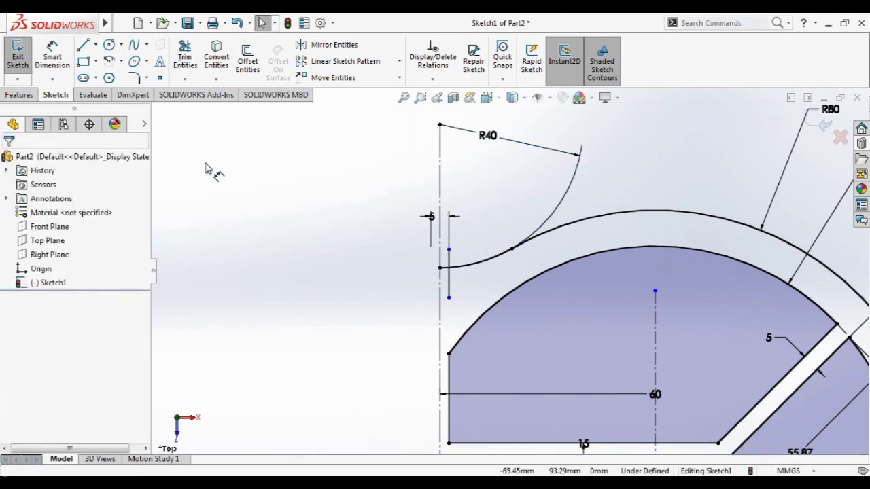
{"action": "key", "text": "f"}
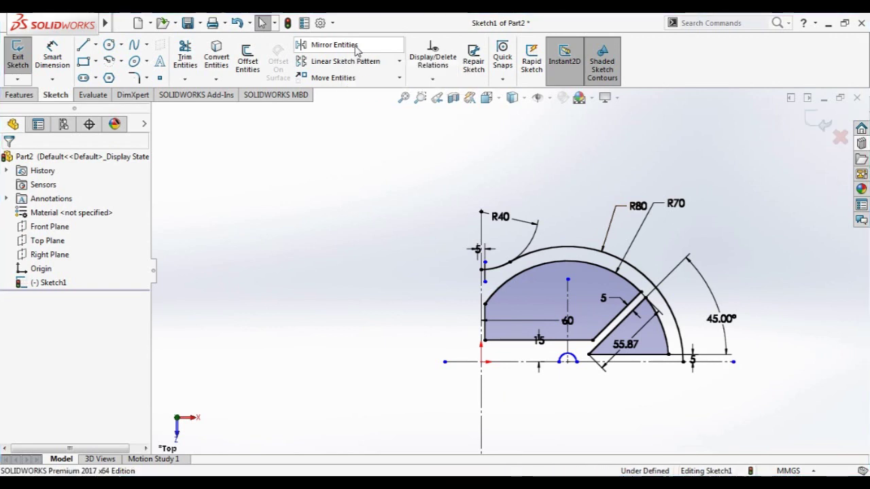
Mirror the profile geometry, excluding both centerlines, about the horizontal centerline
{"action": "left_click", "coordinate": [348, 46]}
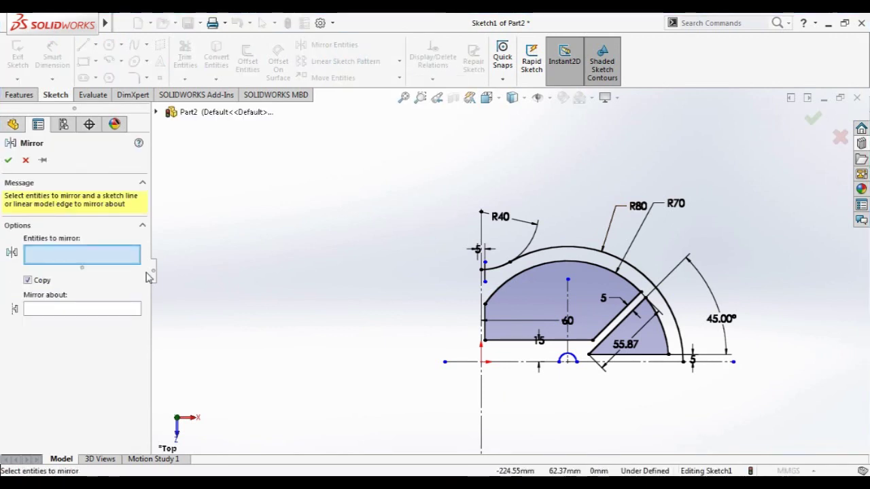
{"action": "left_click_drag", "start_coordinate": [820, 186], "coordinate": [341, 422]}
{"action": "left_click", "coordinate": [496, 363]}
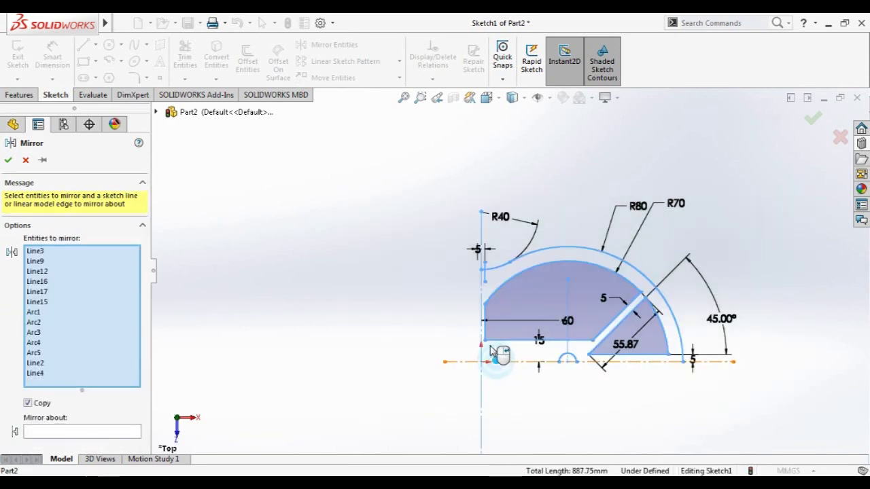
{"action": "left_click", "coordinate": [482, 406]}
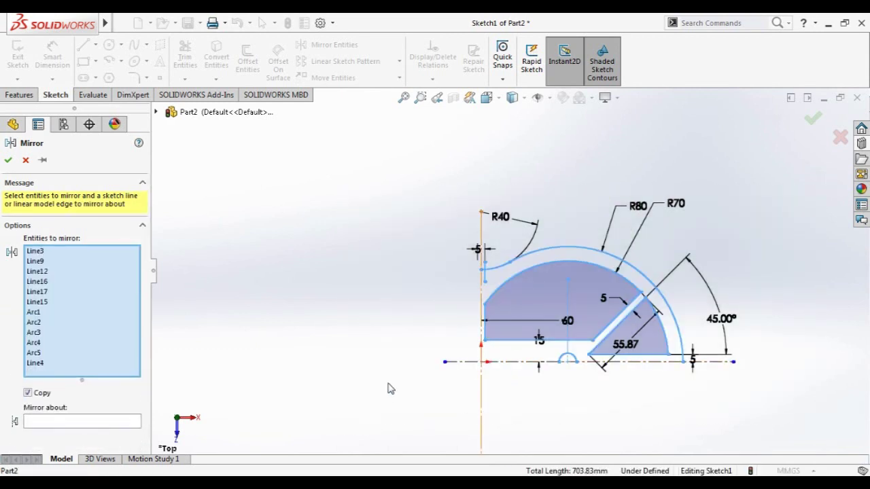
{"action": "left_click", "coordinate": [82, 420]}
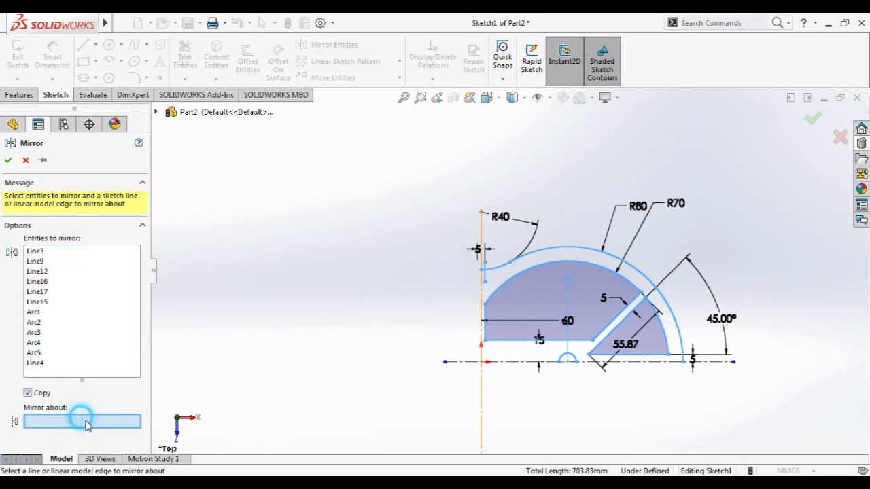
{"action": "left_click", "coordinate": [524, 361]}
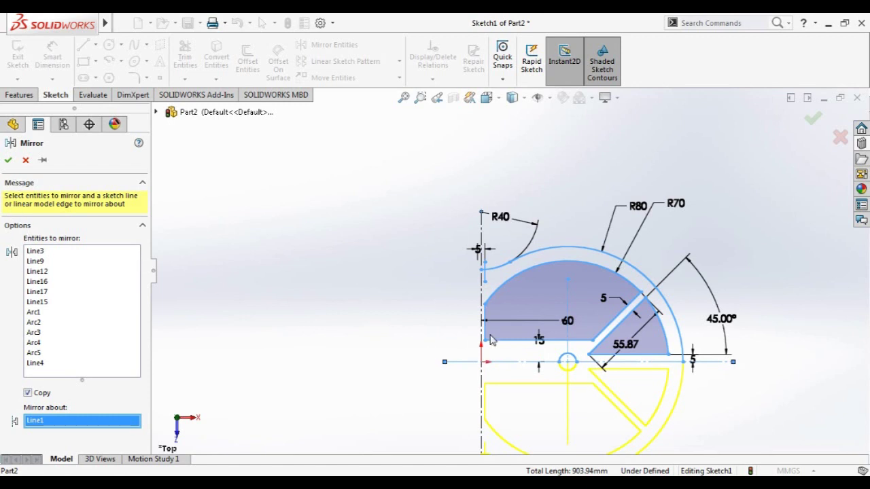
{"action": "left_click", "coordinate": [482, 384]}
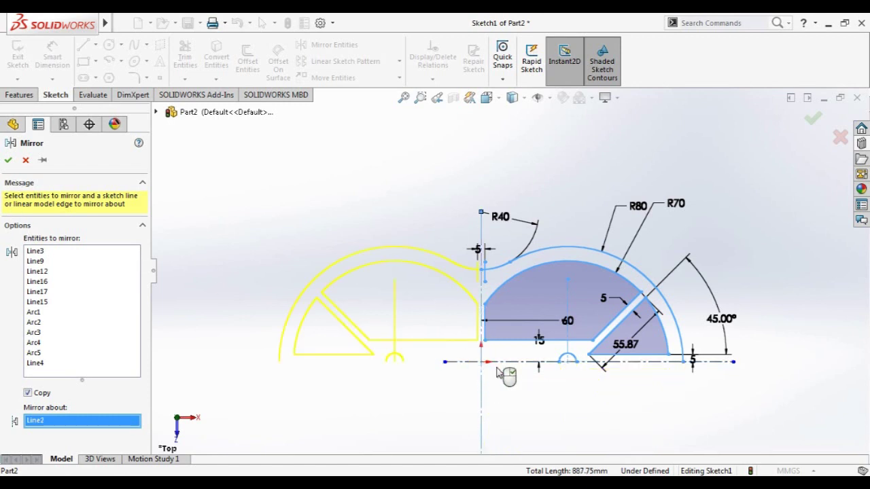
{"action": "left_click", "coordinate": [500, 362]}
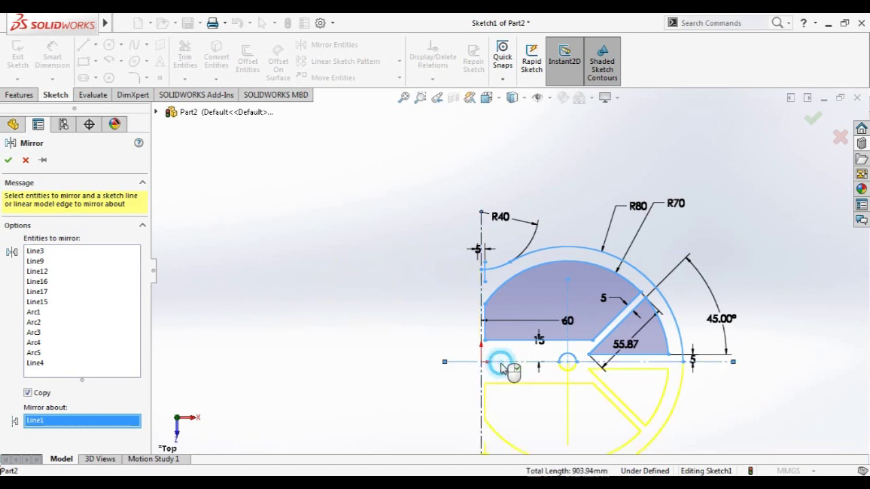
{"action": "left_click", "coordinate": [7, 162]}
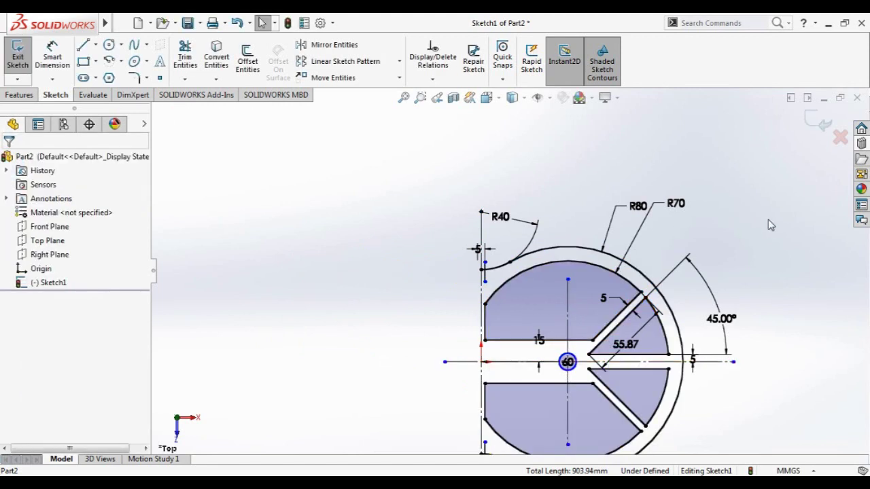
{"action": "scroll", "coordinate": [762, 234], "scroll_direction": "up", "scroll_amount": 3}
Try selecting sketch entities, including the horizontal centerline and right line, then clear the selection
{"action": "left_click_drag", "start_coordinate": [732, 210], "coordinate": [524, 416]}
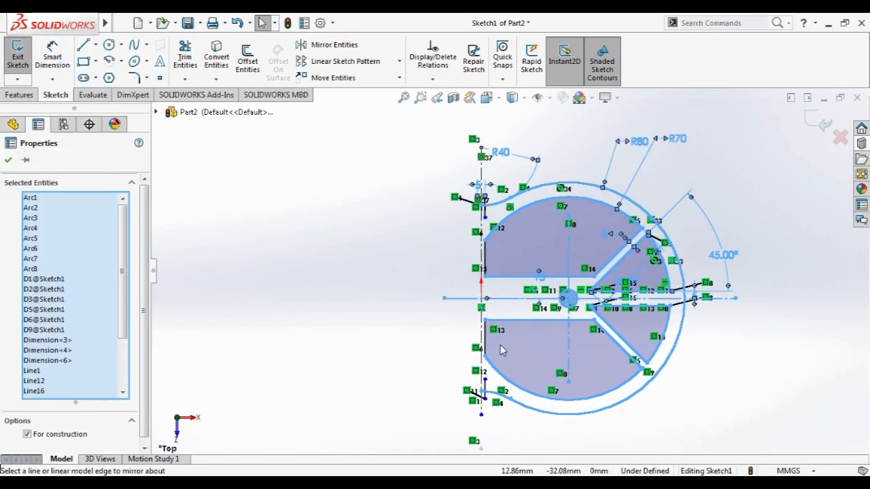
{"action": "scroll", "coordinate": [506, 384], "scroll_direction": "down", "scroll_amount": 4}
{"action": "left_click", "coordinate": [457, 271], "text": "ctrl"}
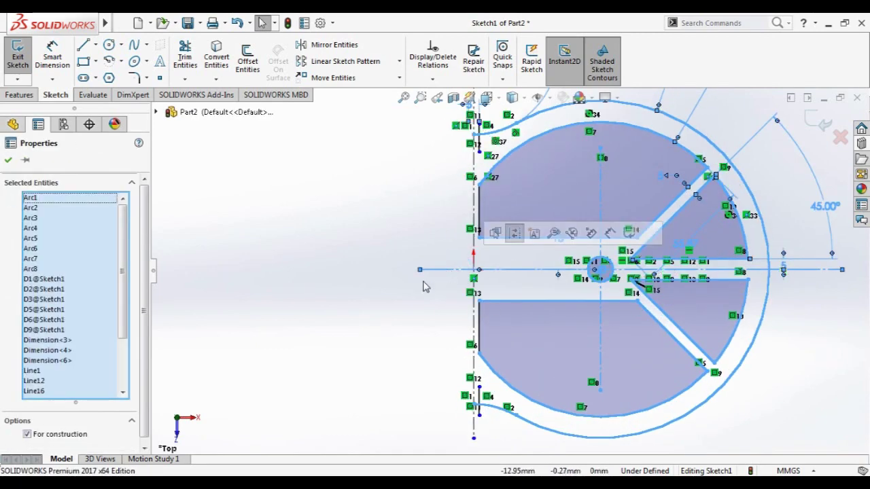
{"action": "left_click", "coordinate": [454, 270], "text": "ctrl"}
{"action": "left_click", "coordinate": [450, 269], "text": "ctrl"}
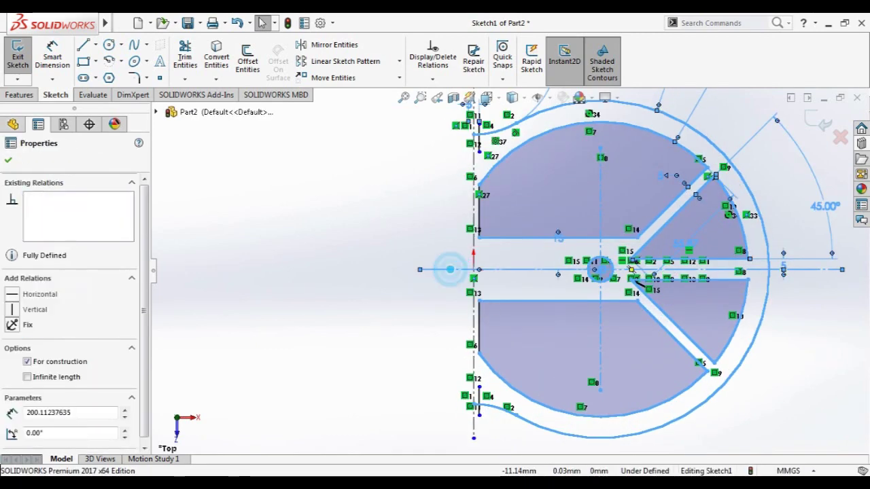
{"action": "left_click", "coordinate": [802, 269], "text": "ctrl"}
{"action": "left_click", "coordinate": [93, 290]}
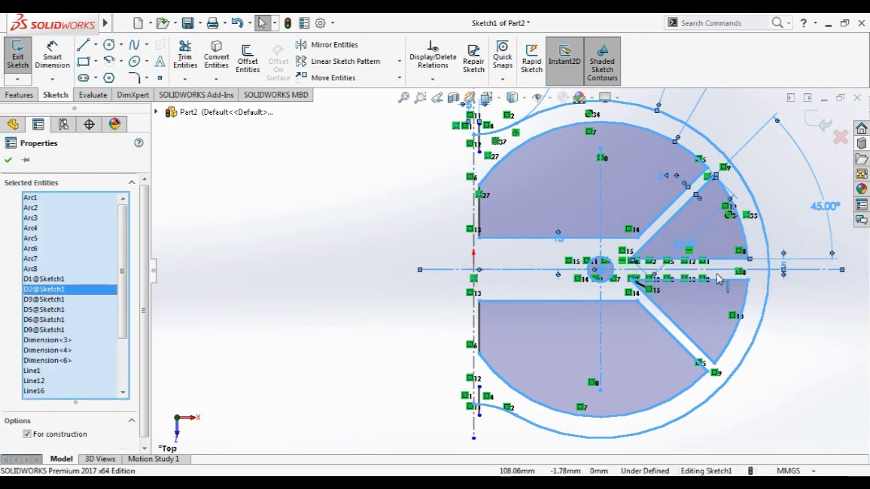
{"action": "left_click", "coordinate": [806, 269]}
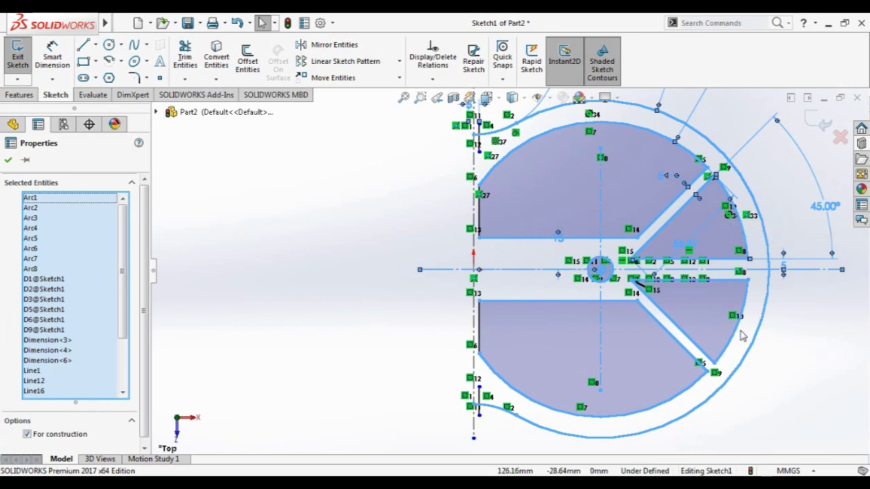
{"action": "scroll", "coordinate": [727, 301], "scroll_direction": "up", "scroll_amount": 3}
{"action": "scroll", "coordinate": [748, 177], "scroll_direction": "up", "scroll_amount": 2}
Box-select the right-hand half and queue its lines and arcs in Mirror Entities
{"action": "mouse_move", "coordinate": [746, 143]}
{"action": "left_mouse_down"}
{"action": "mouse_move", "coordinate": [485, 406]}
{"action": "mouse_move", "coordinate": [467, 394]}
{"action": "left_mouse_up"}
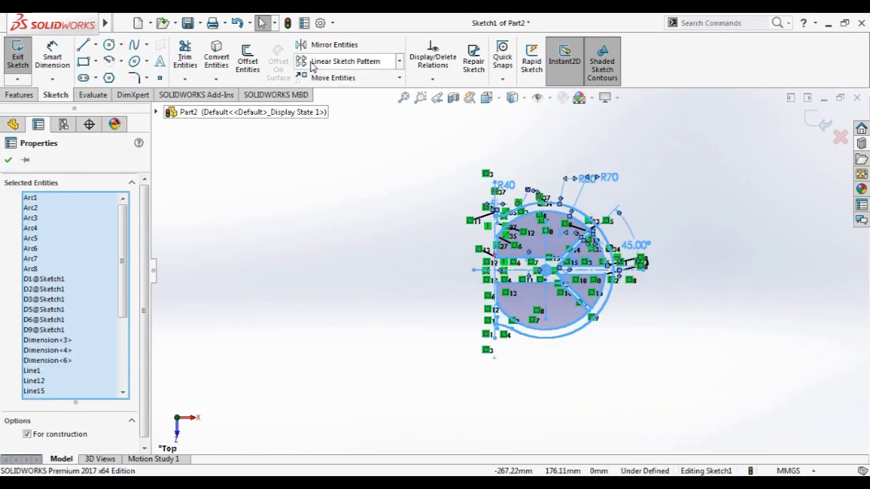
{"action": "left_click", "coordinate": [322, 45]}
{"action": "scroll", "coordinate": [547, 269], "scroll_direction": "down", "scroll_amount": 3}
{"action": "scroll", "coordinate": [547, 270], "scroll_direction": "down", "scroll_amount": 1}
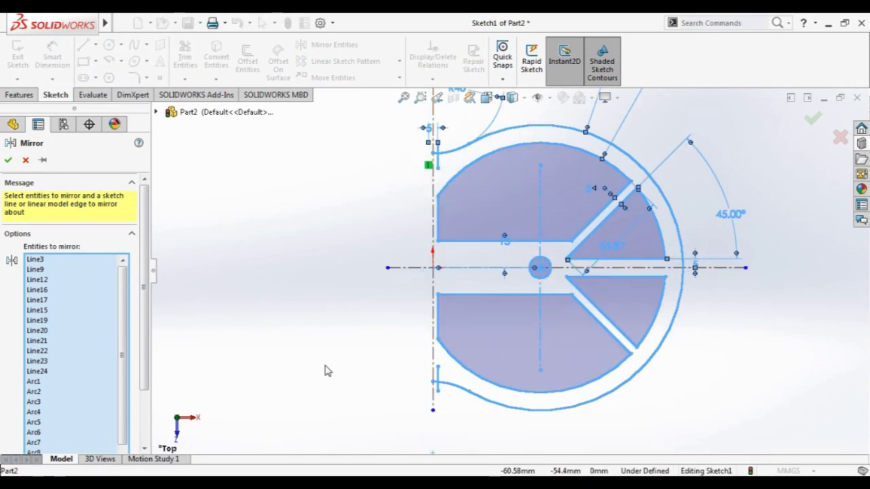
Mirror the queued right lobe about the vertical centerline (Line2)
{"action": "scroll", "coordinate": [427, 279], "scroll_direction": "down", "scroll_amount": 2}
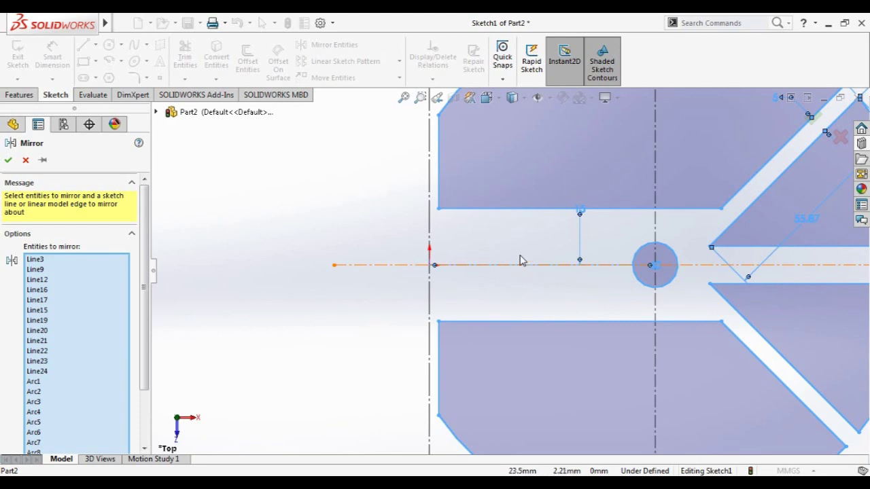
{"action": "scroll", "coordinate": [386, 279], "scroll_direction": "up", "scroll_amount": 1}
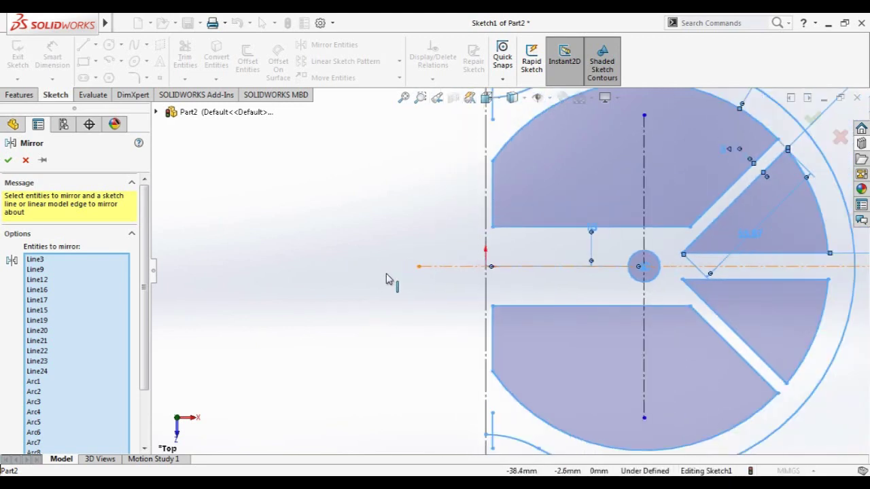
{"action": "scroll", "coordinate": [457, 267], "scroll_direction": "up", "scroll_amount": 2}
{"action": "scroll", "coordinate": [71, 399], "scroll_direction": "down", "scroll_amount": 3}
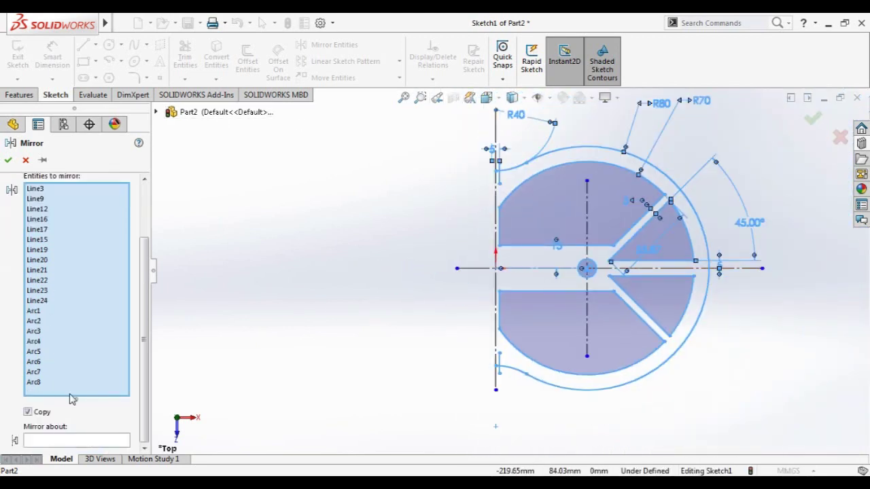
{"action": "left_click", "coordinate": [60, 442]}
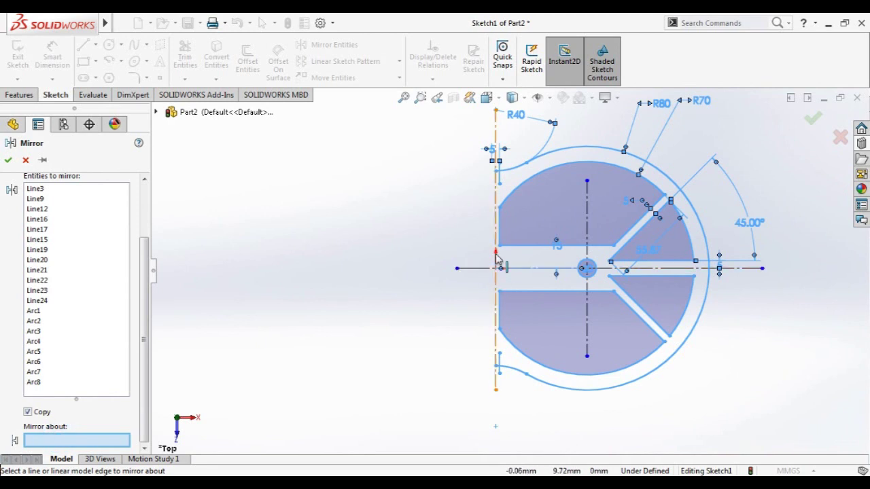
{"action": "left_click", "coordinate": [495, 303]}
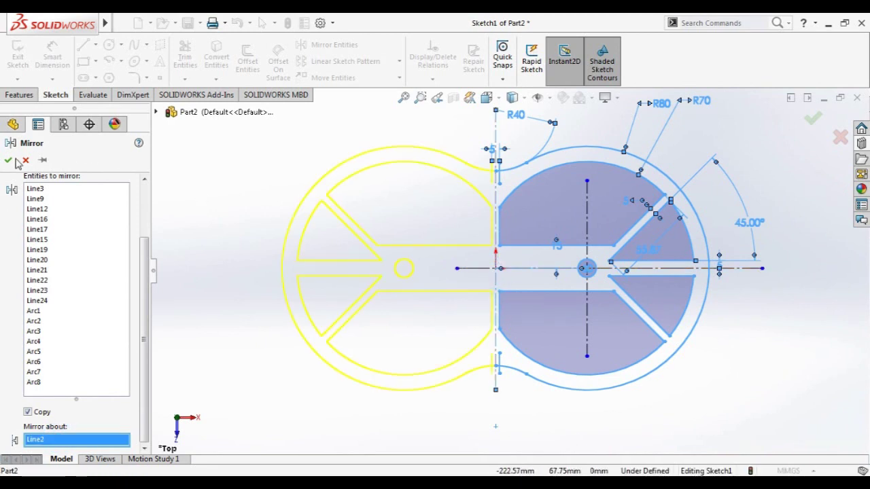
{"action": "key", "text": "Return"}
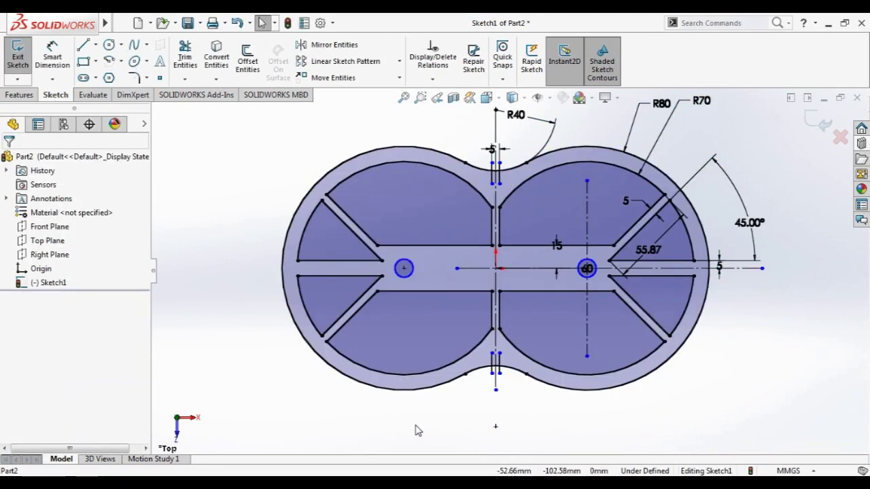
{"action": "left_click", "coordinate": [420, 423]}
Start Extruded Boss/Base with Sketch1 as the profile, then cancel it
{"action": "key", "text": "z"}
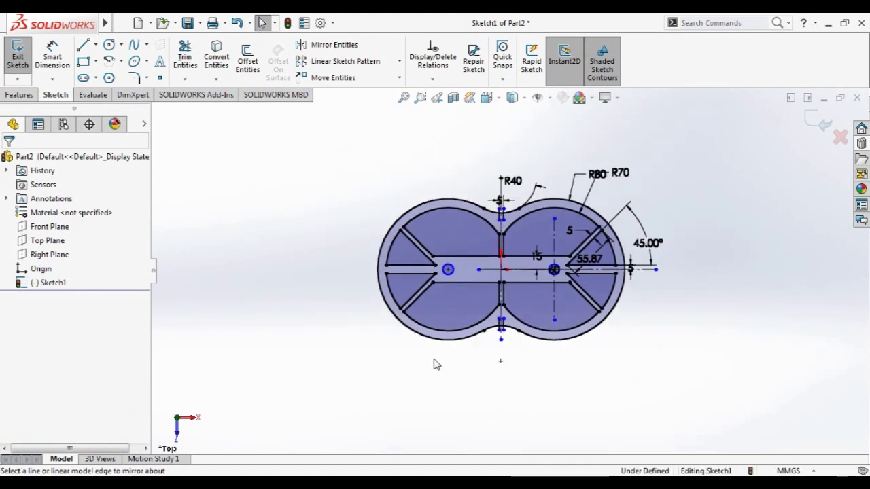
{"action": "scroll", "coordinate": [676, 311], "scroll_direction": "down", "scroll_amount": 3}
{"action": "scroll", "coordinate": [455, 150], "scroll_direction": "up", "scroll_amount": 1}
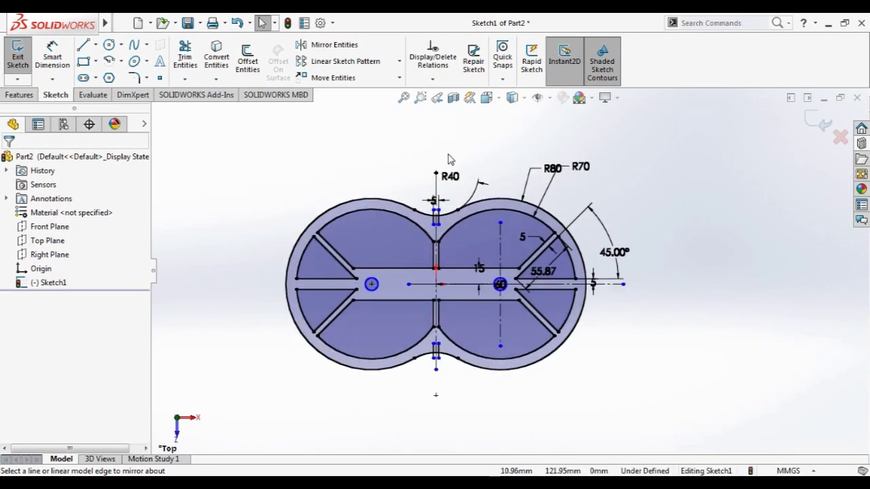
{"action": "left_click", "coordinate": [20, 95]}
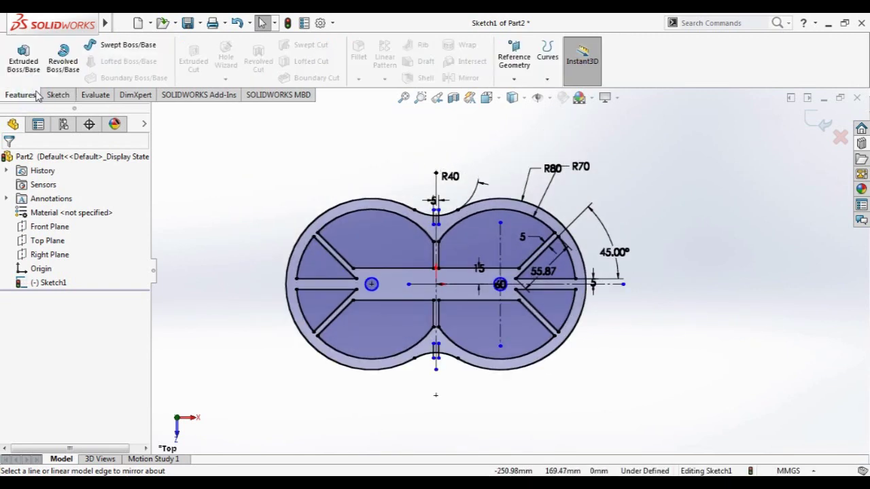
{"action": "left_click", "coordinate": [23, 60]}
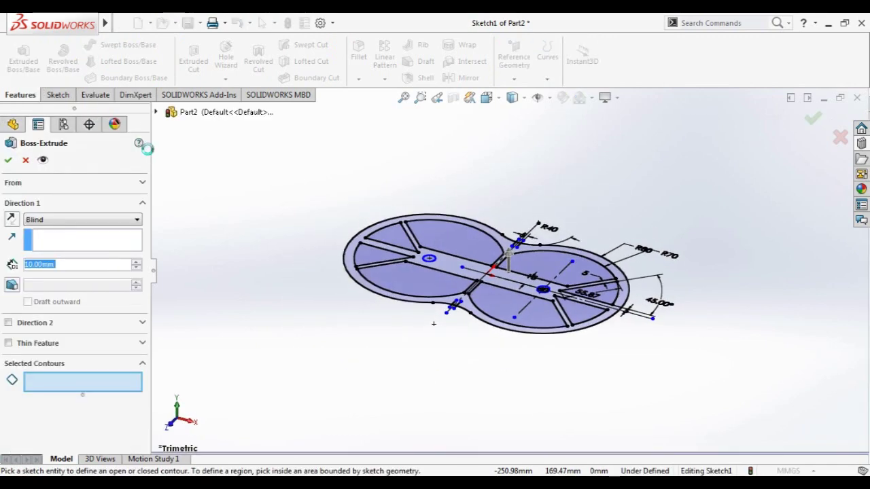
{"action": "left_click", "coordinate": [156, 112]}
{"action": "left_click", "coordinate": [219, 238]}
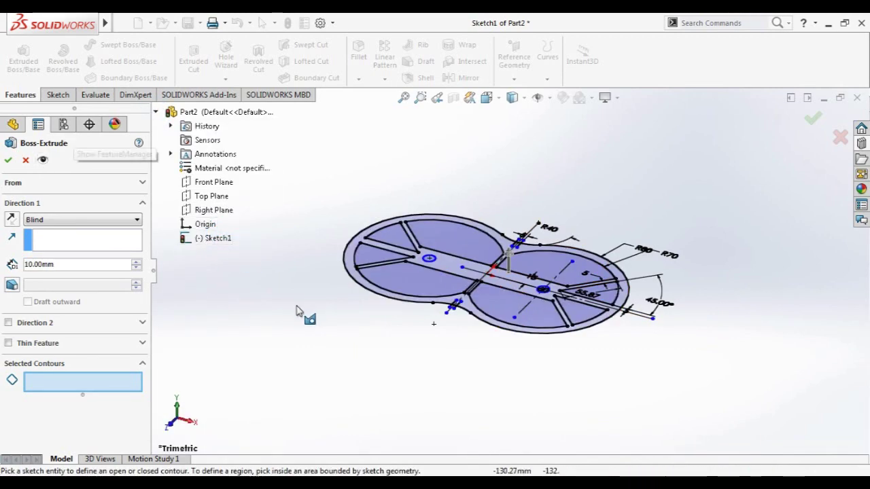
{"action": "key", "text": "Escape"}
Exit the sketch, retry Extruded Boss/Base on the profile contours, and cancel
{"action": "left_click", "coordinate": [334, 314]}
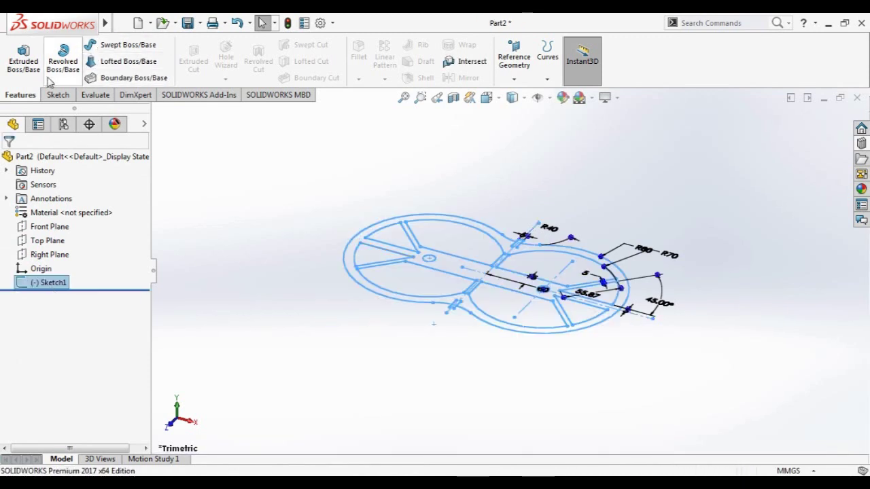
{"action": "left_click", "coordinate": [24, 58]}
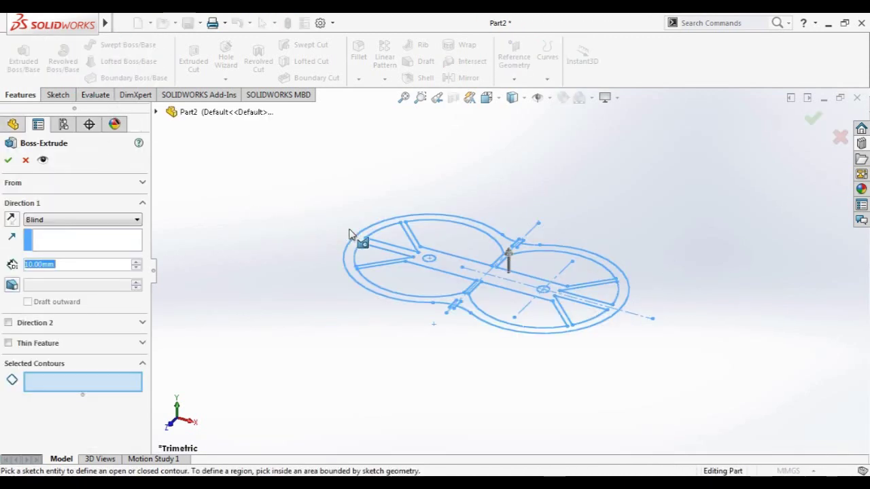
{"action": "left_click", "coordinate": [732, 179]}
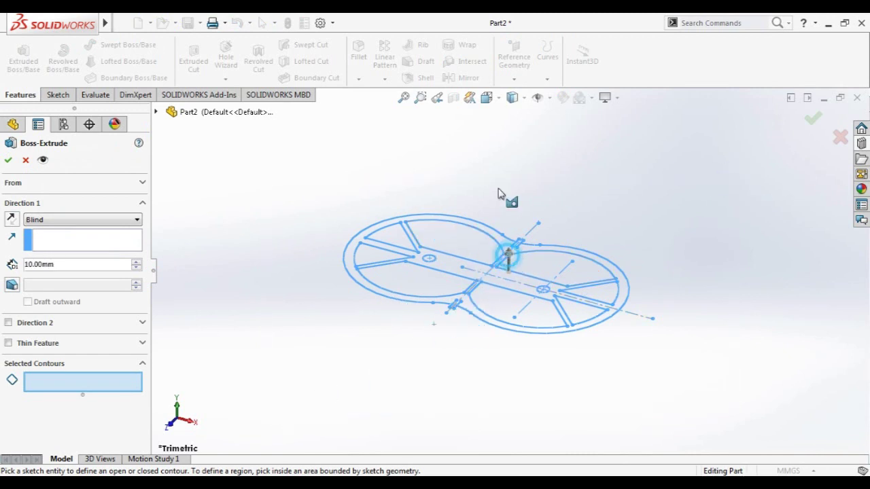
{"action": "left_click_drag", "start_coordinate": [266, 324], "coordinate": [789, 217]}
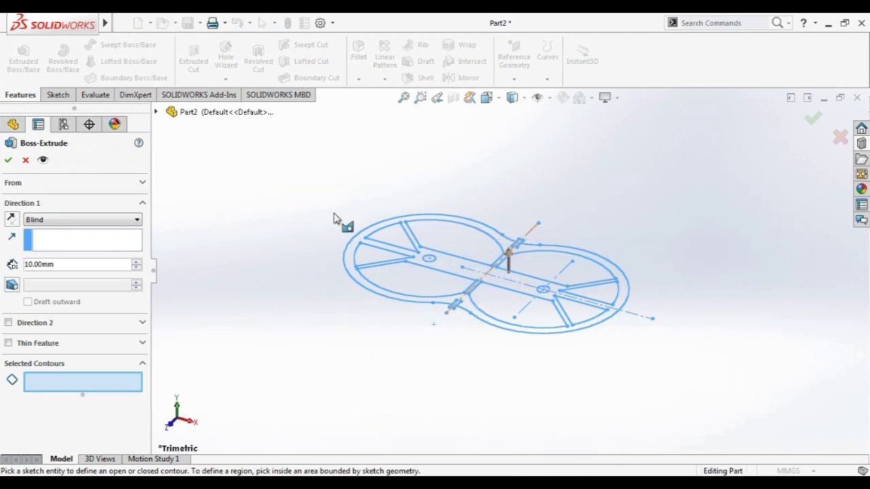
{"action": "left_click", "coordinate": [26, 160]}
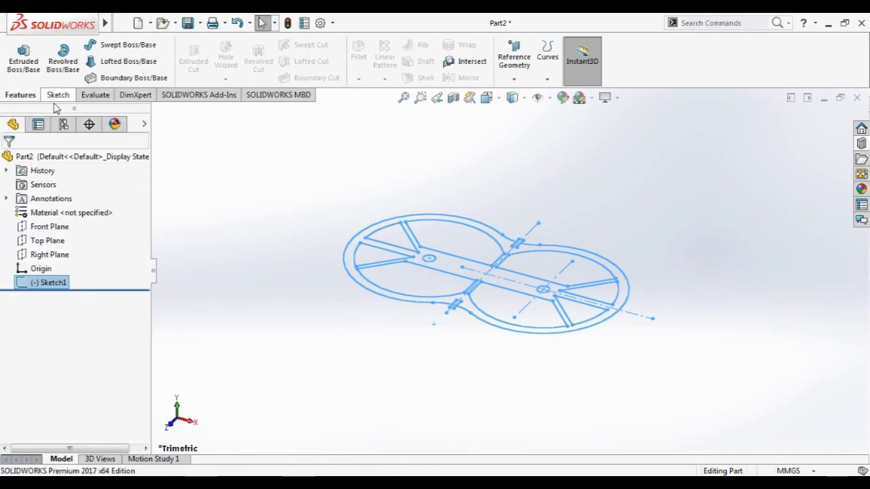
Retry Extruded Boss/Base on Sketch1, cancel again, and select Sketch1 in the part tree
{"action": "left_click", "coordinate": [24, 61]}
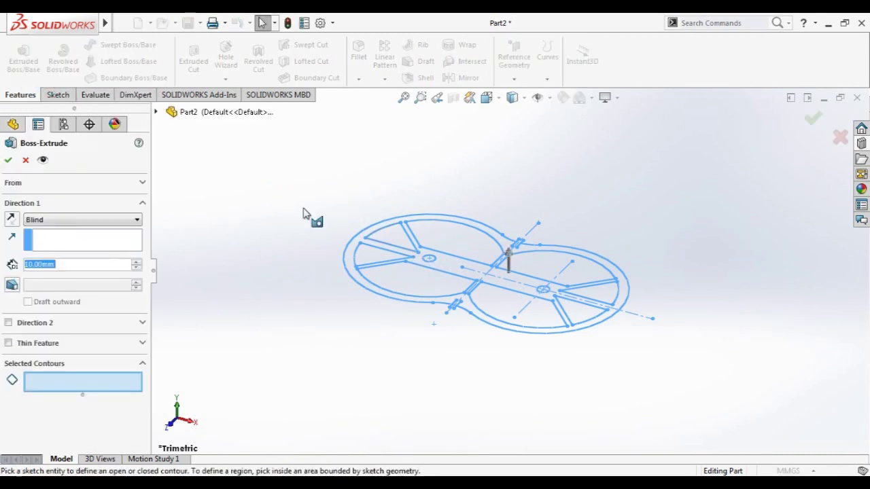
{"action": "left_click", "coordinate": [155, 112]}
{"action": "left_click", "coordinate": [206, 239]}
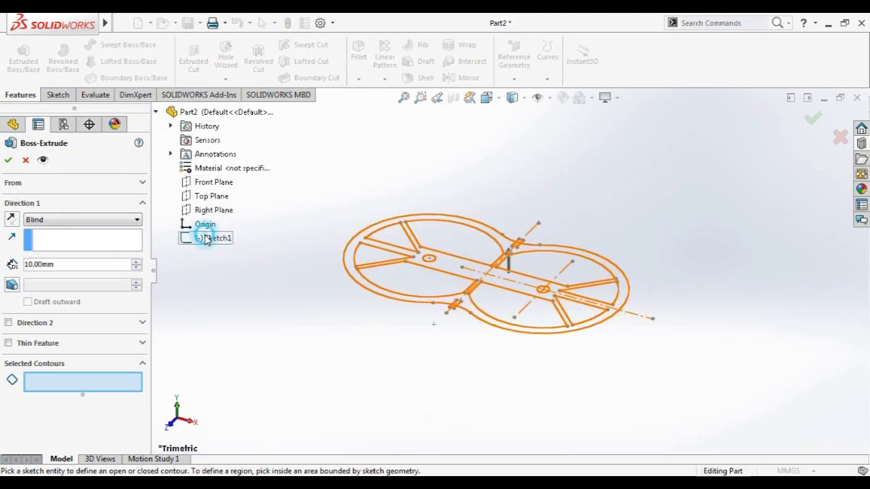
{"action": "key", "text": "Escape"}
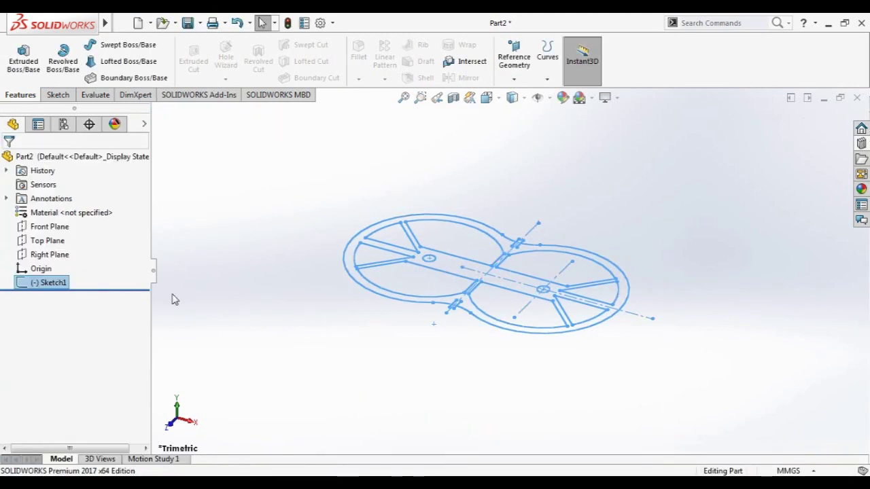
{"action": "left_click", "coordinate": [64, 288]}
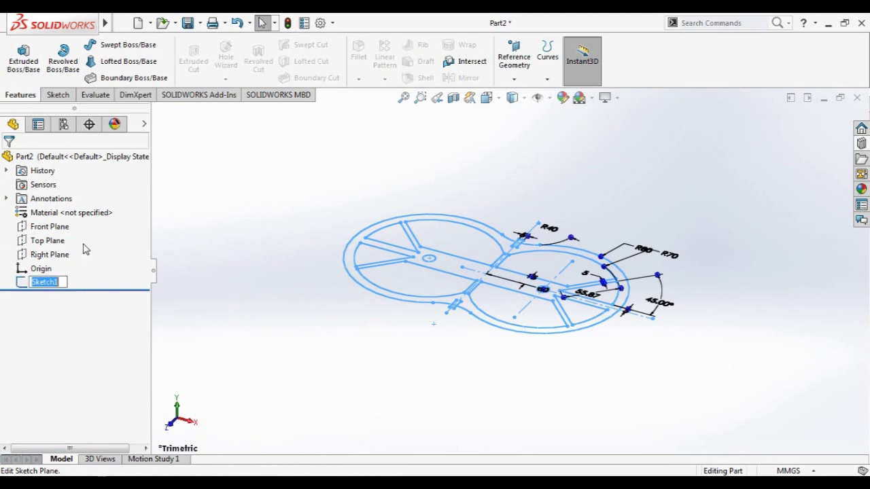
View Sketch1 face-on with Normal To and reopen it with Edit Sketch
{"action": "left_click", "coordinate": [20, 285]}
{"action": "left_click", "coordinate": [64, 265]}
{"action": "left_click", "coordinate": [33, 285]}
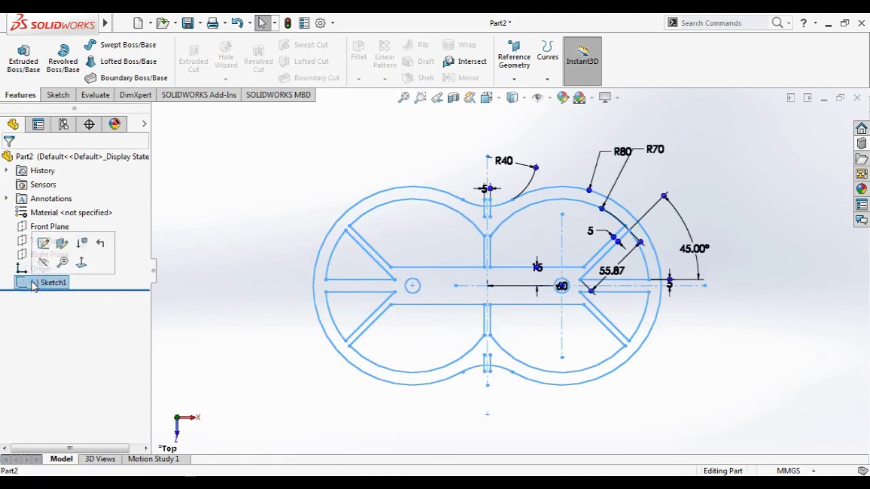
{"action": "left_click", "coordinate": [36, 245]}
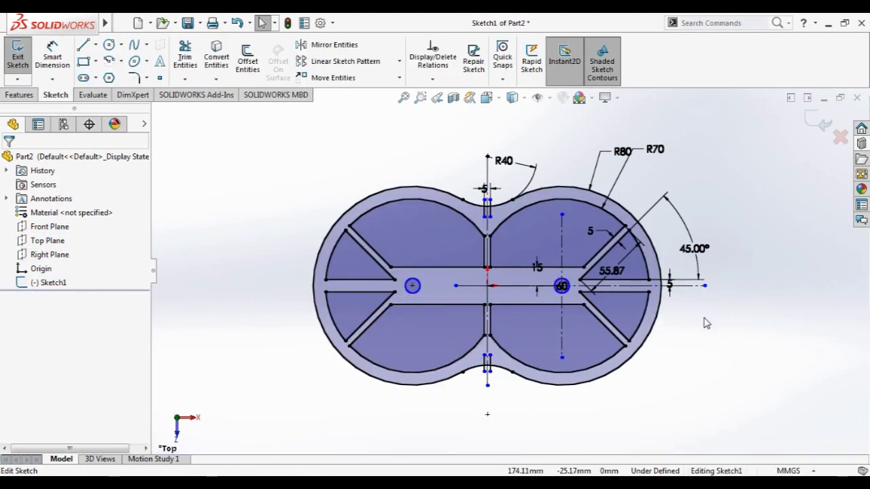
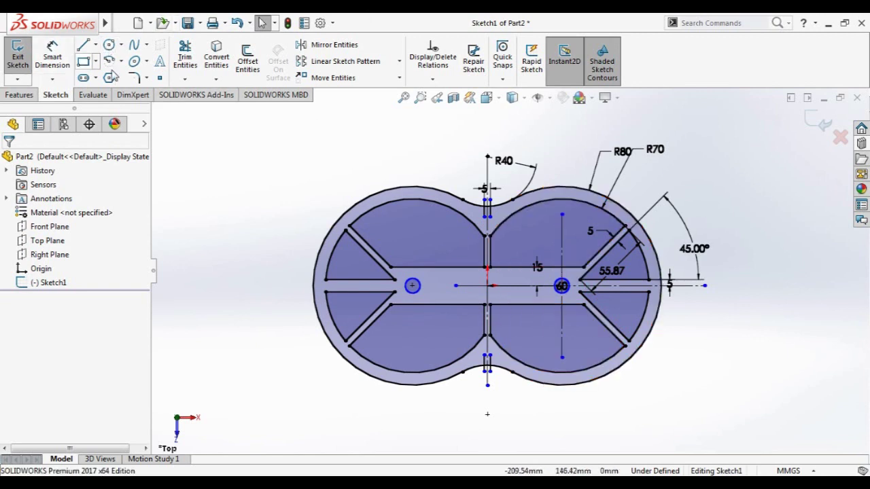
Start Sketch Fillet at a 5 mm radius and select the upper-left inner arc (Arc15)
{"action": "left_click", "coordinate": [132, 78]}
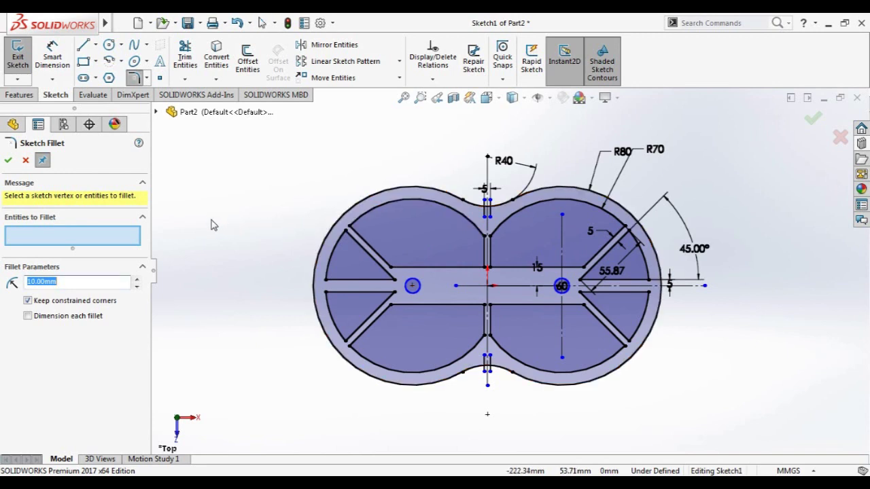
{"action": "type", "text": "10"}
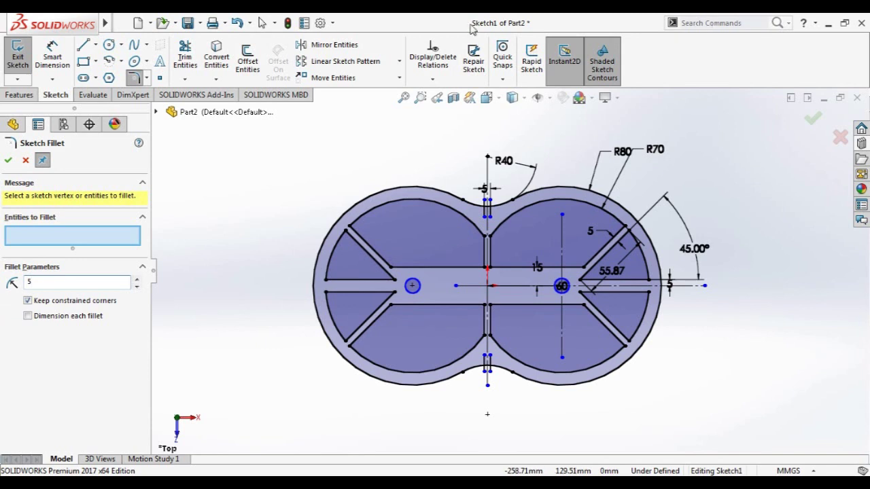
{"action": "left_click", "coordinate": [356, 218]}
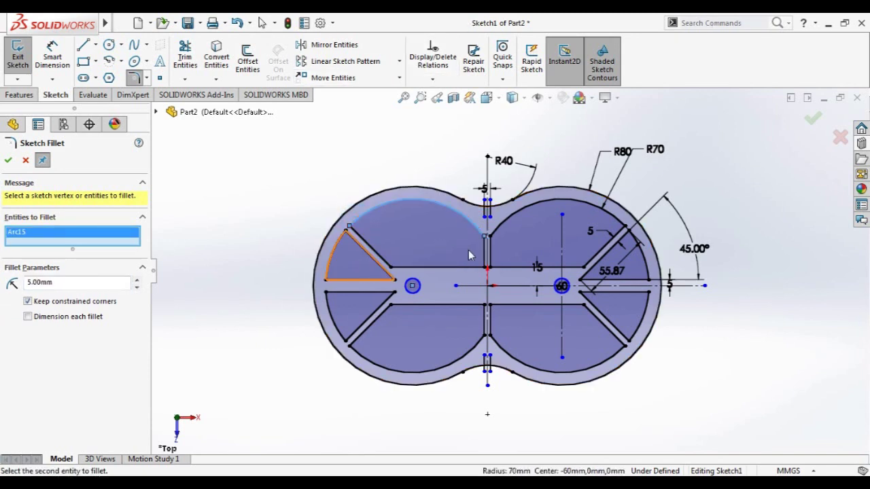
Fillet the left-lobe corners where the diagonal ribs meet the arc and centre bar
{"action": "left_click", "coordinate": [378, 254]}
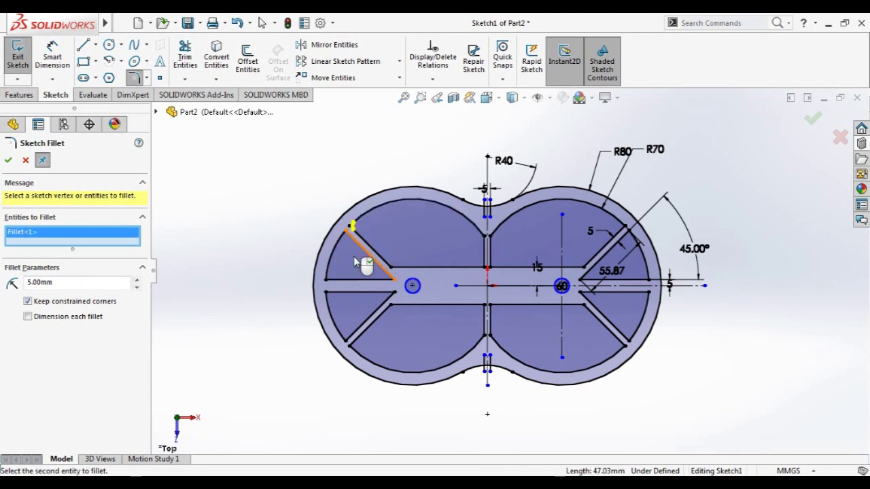
{"action": "left_click", "coordinate": [359, 245]}
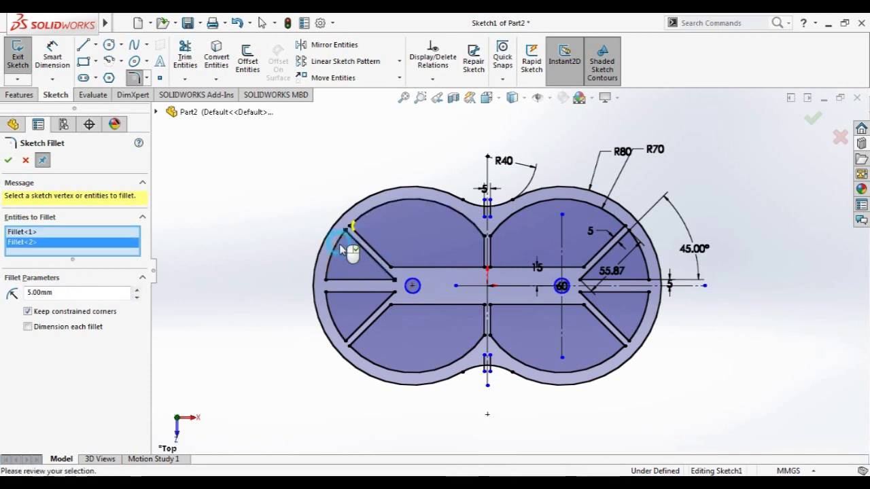
{"action": "left_click", "coordinate": [328, 273]}
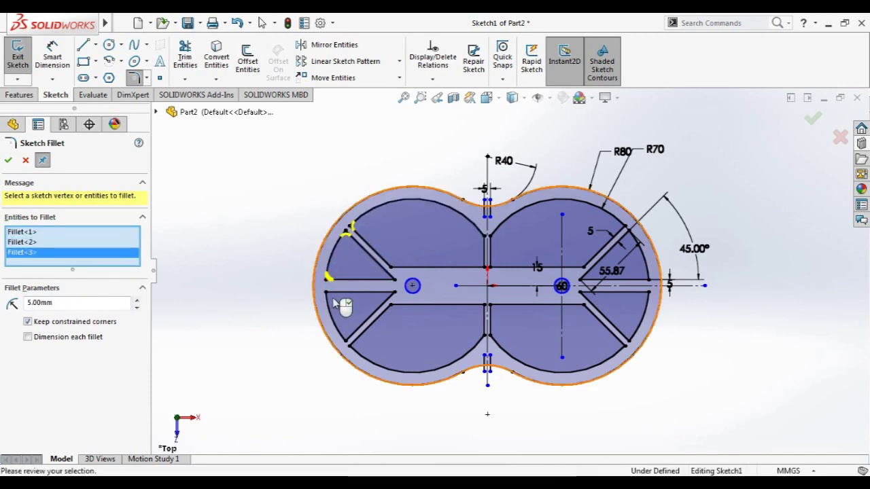
{"action": "left_click", "coordinate": [334, 295]}
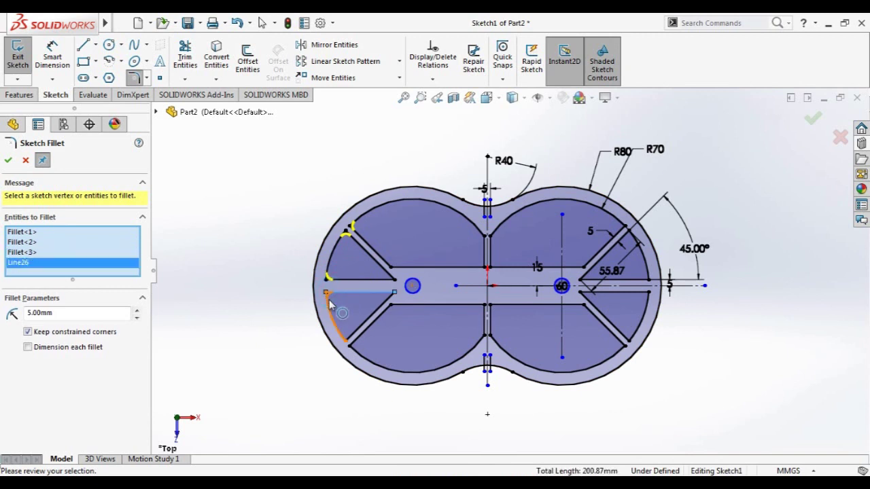
{"action": "left_click", "coordinate": [350, 340]}
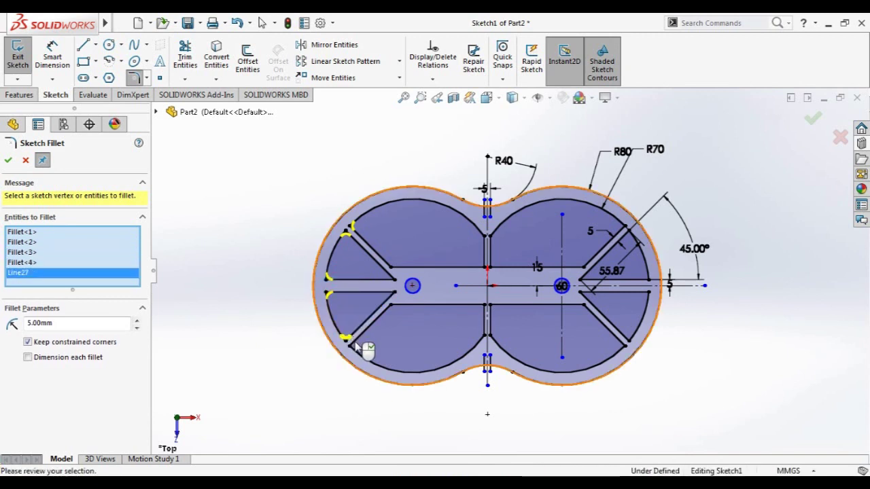
{"action": "left_click", "coordinate": [355, 347]}
{"action": "left_click", "coordinate": [353, 350]}
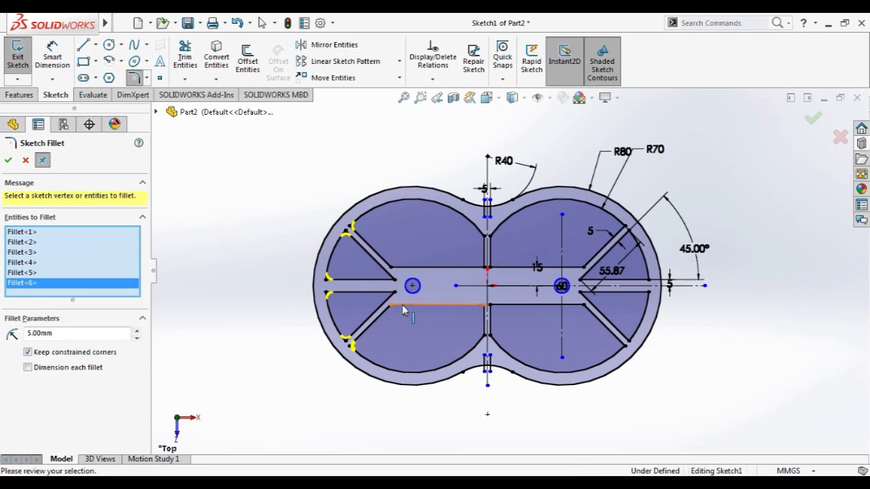
{"action": "left_click", "coordinate": [402, 307]}
{"action": "left_click", "coordinate": [380, 316]}
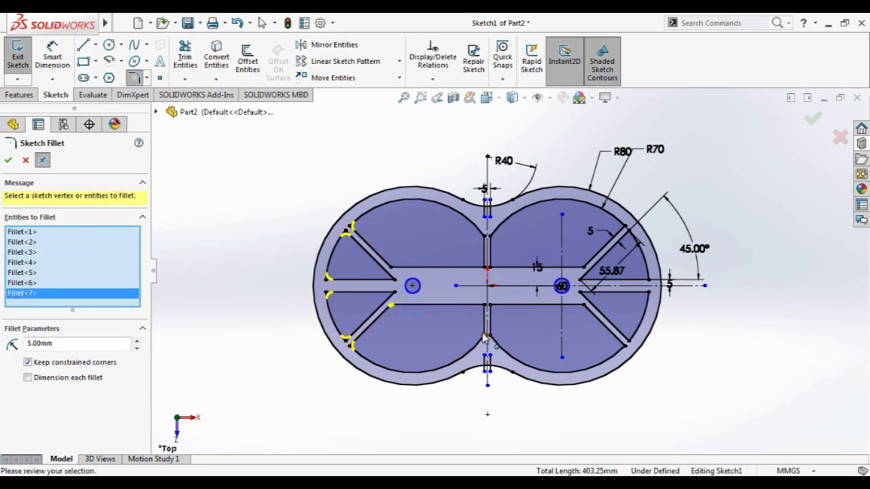
Fillet the centre bar's corners at the short vertical rib and the adjacent arc
{"action": "left_click", "coordinate": [482, 331]}
{"action": "left_click", "coordinate": [476, 333]}
{"action": "left_click", "coordinate": [481, 316]}
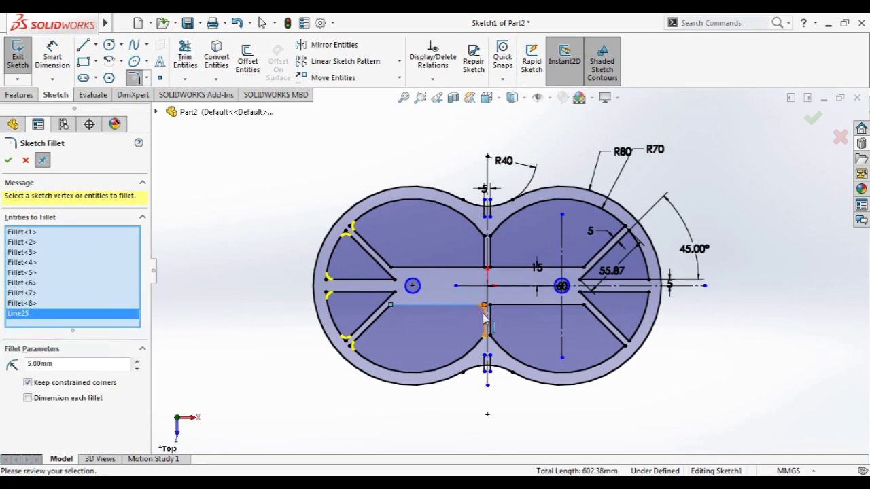
{"action": "left_click", "coordinate": [480, 236]}
{"action": "left_click", "coordinate": [485, 250]}
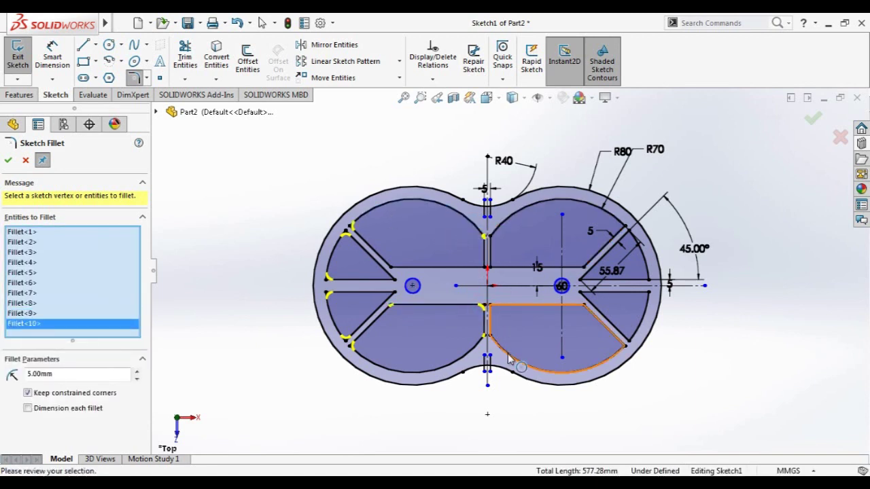
Fillet the right-lobe corners where the diagonal and horizontal ribs meet the arc
{"action": "left_click", "coordinate": [499, 347]}
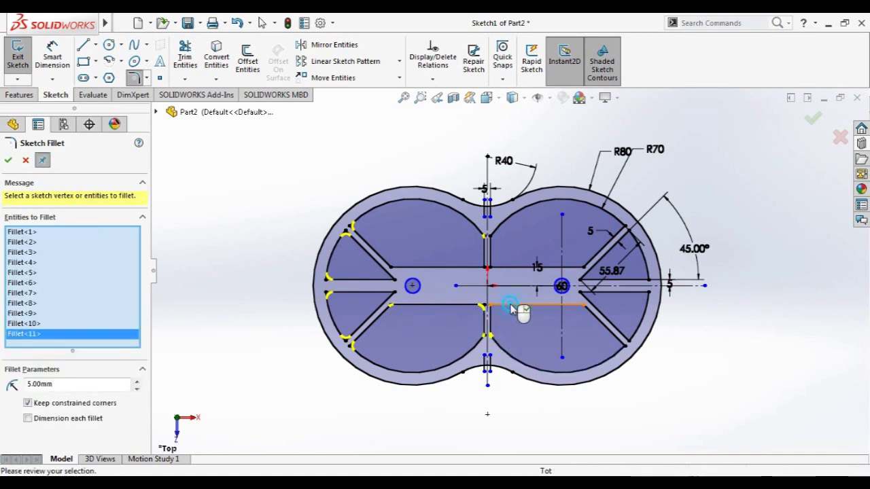
{"action": "left_click", "coordinate": [514, 305]}
{"action": "left_click", "coordinate": [604, 325]}
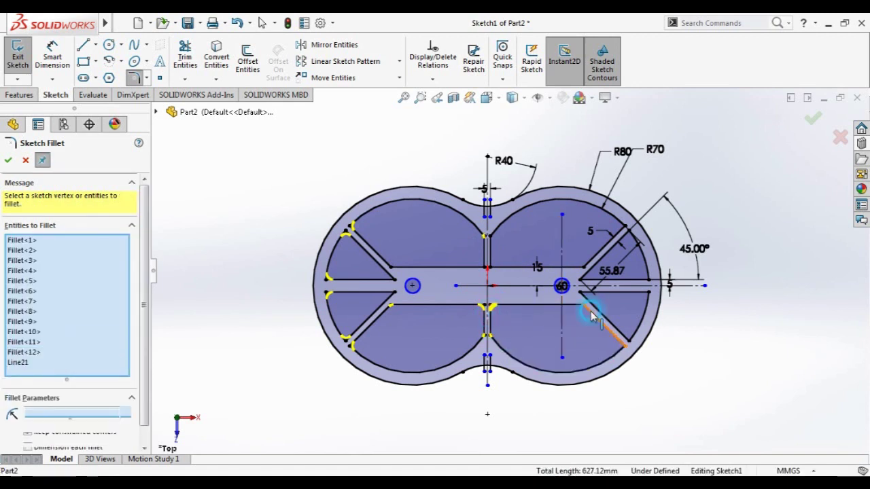
{"action": "left_click", "coordinate": [631, 332]}
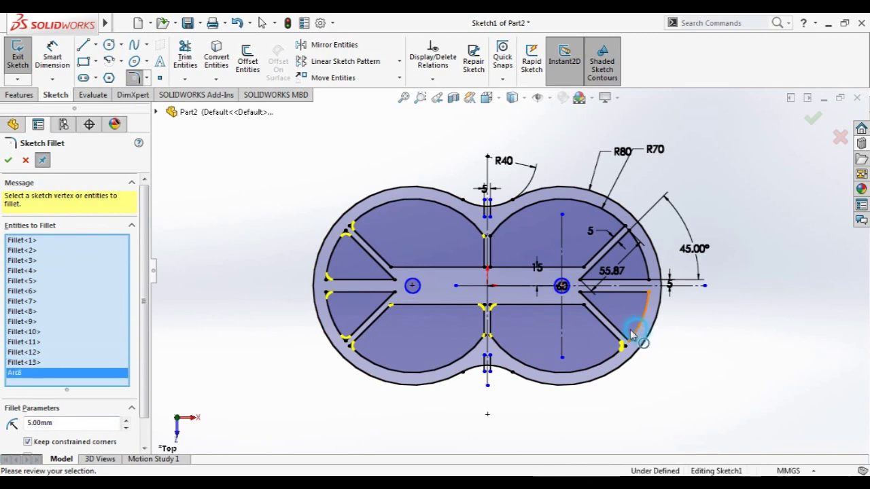
{"action": "left_click", "coordinate": [632, 297]}
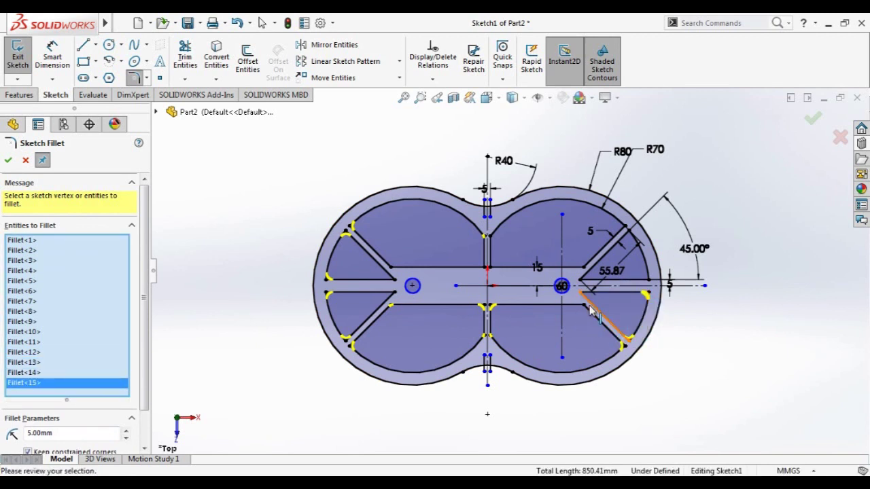
{"action": "left_click", "coordinate": [589, 310]}
{"action": "left_click", "coordinate": [582, 305]}
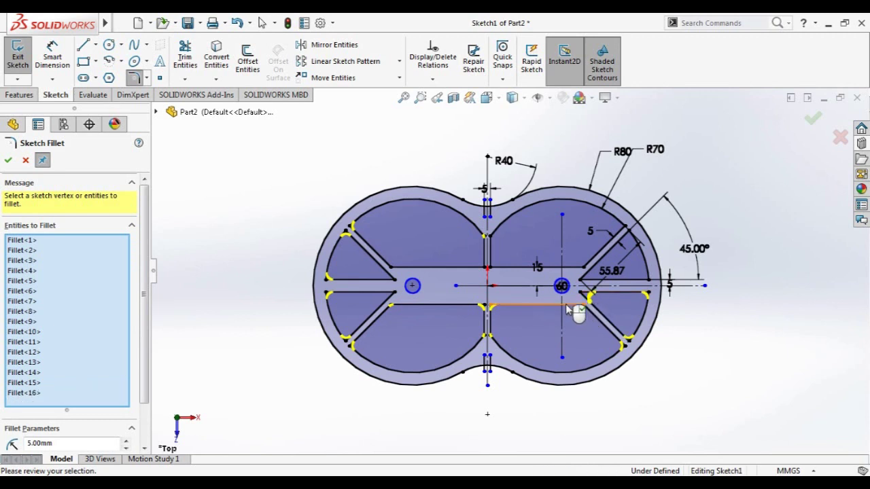
{"action": "left_click", "coordinate": [581, 270]}
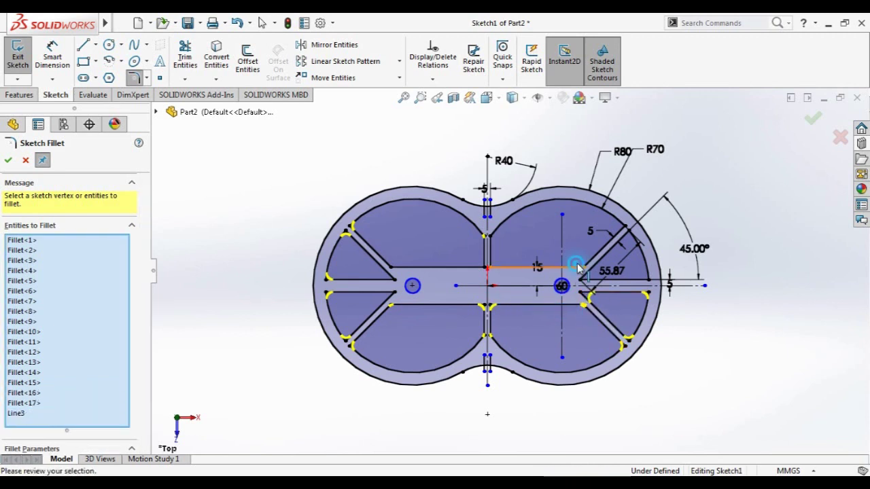
{"action": "left_click", "coordinate": [618, 226]}
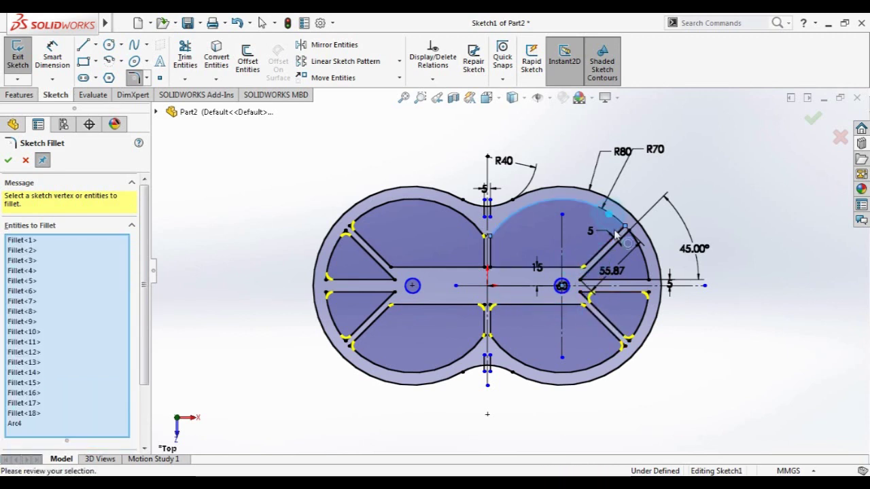
Fillet the inner-arc and upper centre-bar corners, including the bar's upper-left diagonal rib corner
{"action": "left_click", "coordinate": [501, 229]}
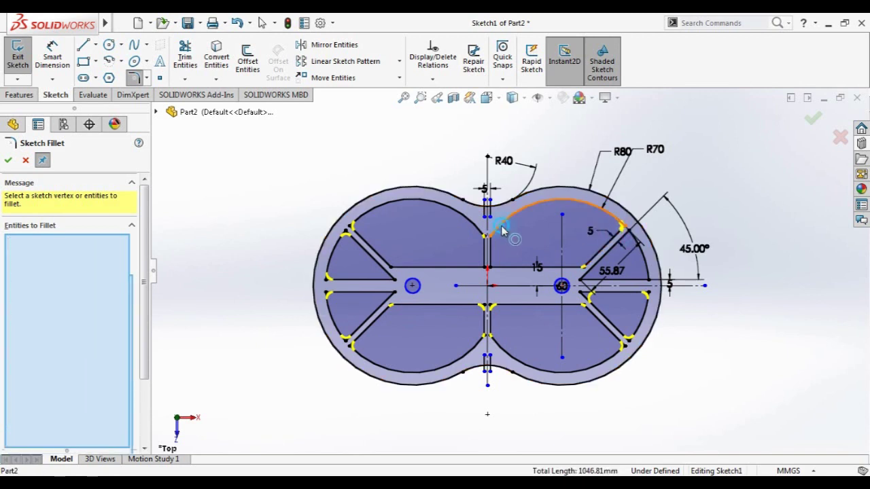
{"action": "left_click", "coordinate": [494, 267]}
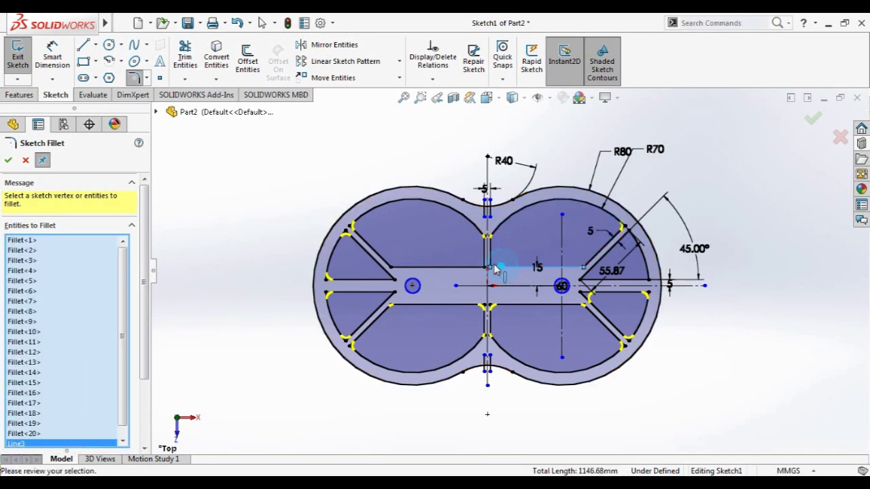
{"action": "left_click", "coordinate": [456, 274]}
{"action": "left_click", "coordinate": [389, 266]}
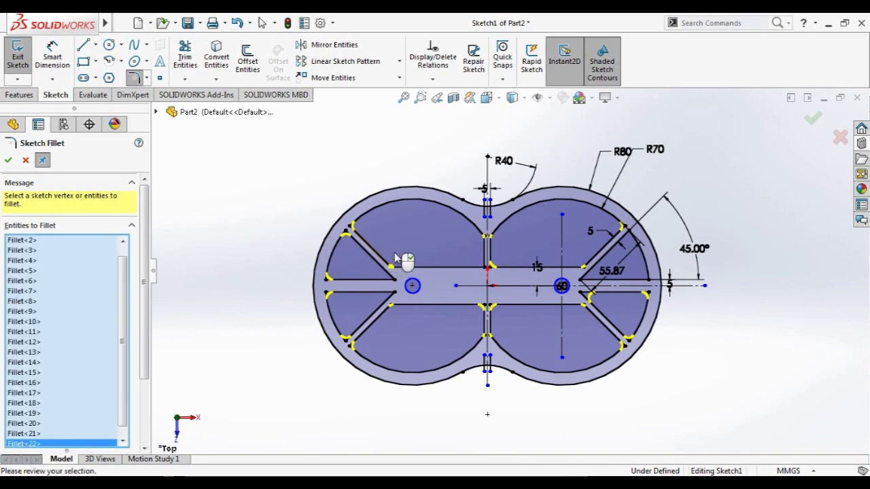
{"action": "scroll", "coordinate": [438, 237], "scroll_direction": "down", "scroll_amount": 3}
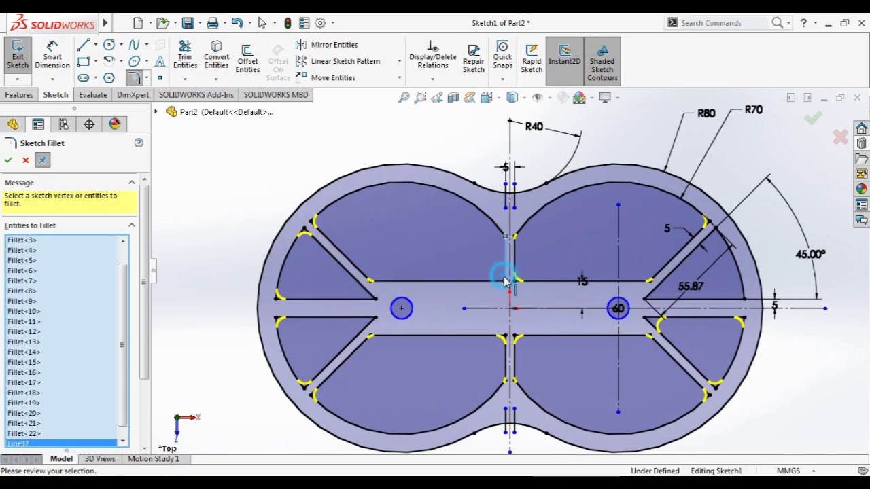
Add the last four 5 mm fillets on the vertical and right ribs, then apply and close
{"action": "left_click", "coordinate": [505, 280]}
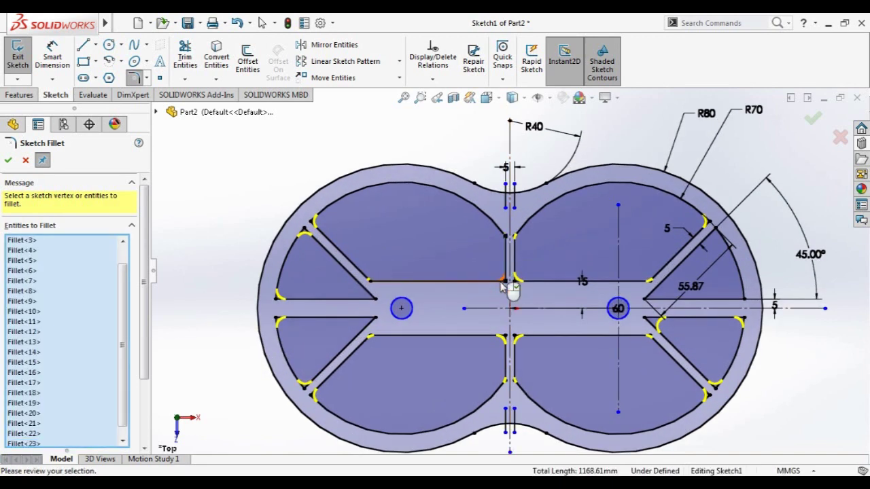
{"action": "left_click", "coordinate": [734, 289]}
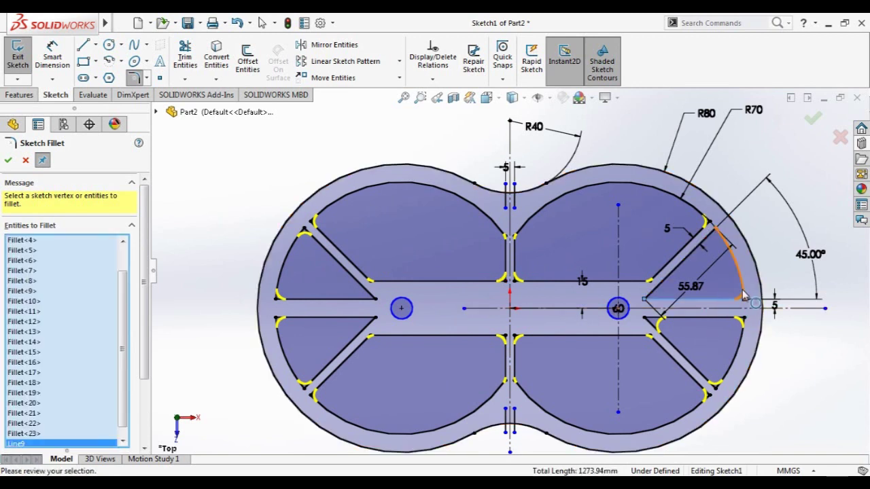
{"action": "left_click", "coordinate": [711, 238]}
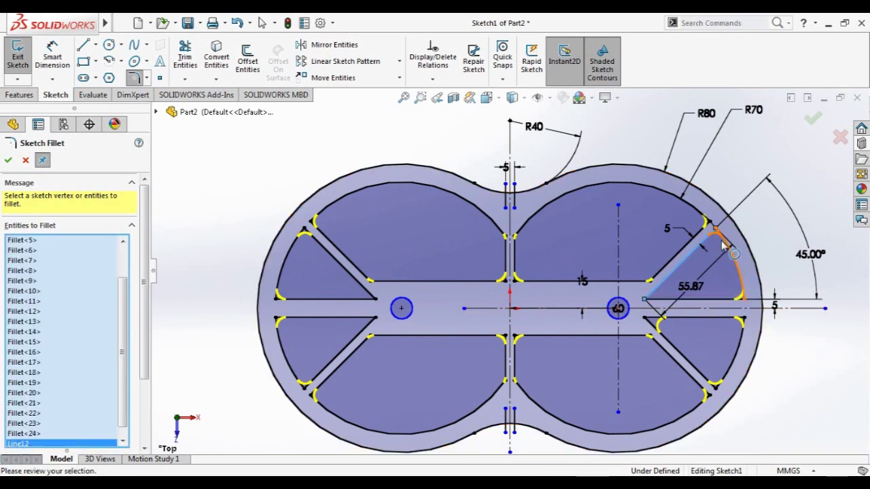
{"action": "left_click", "coordinate": [649, 295]}
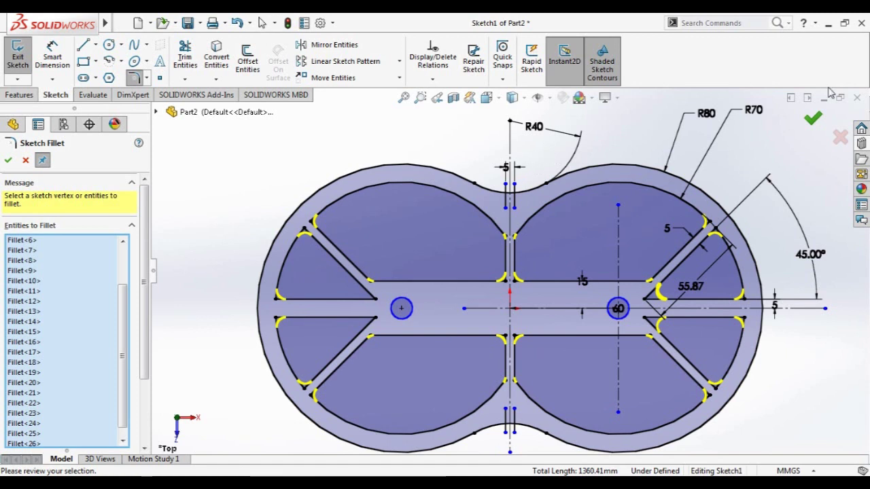
{"action": "left_click", "coordinate": [812, 122]}
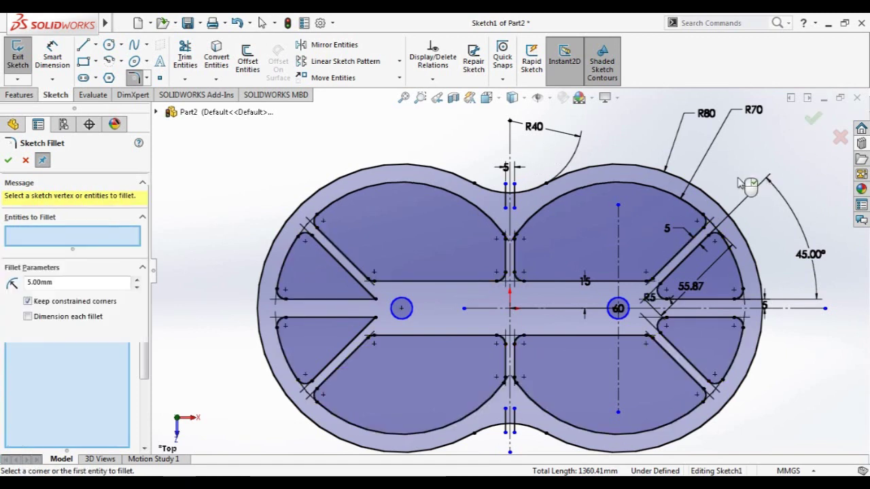
{"action": "left_click", "coordinate": [10, 161]}
Delete all relations in the sketch through Display/Delete Relations
{"action": "left_click", "coordinate": [284, 143]}
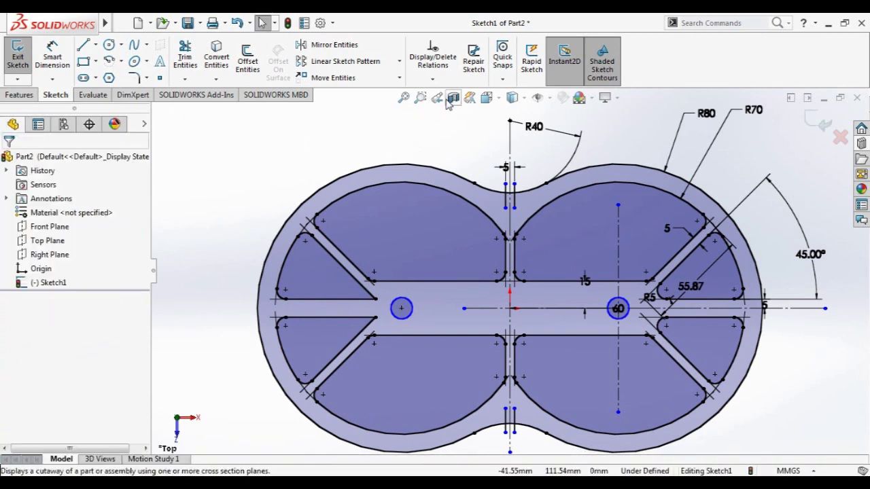
{"action": "left_click", "coordinate": [432, 79]}
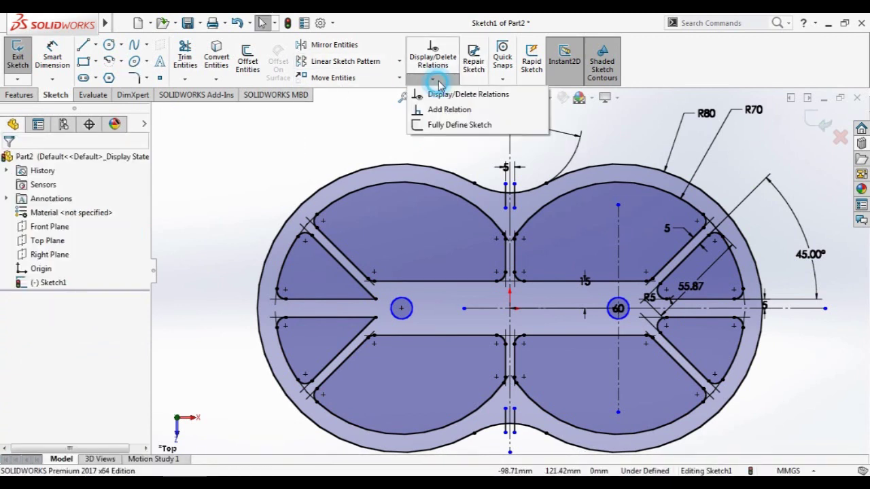
{"action": "left_click", "coordinate": [452, 89]}
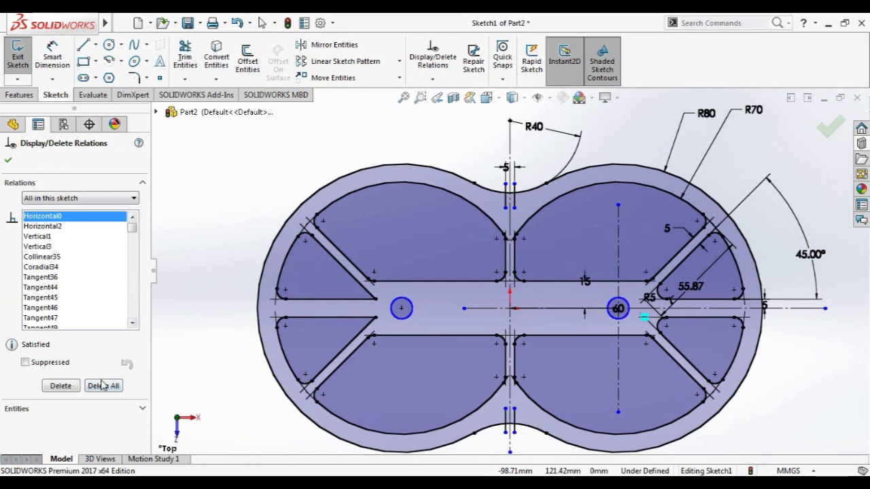
{"action": "left_click", "coordinate": [102, 386]}
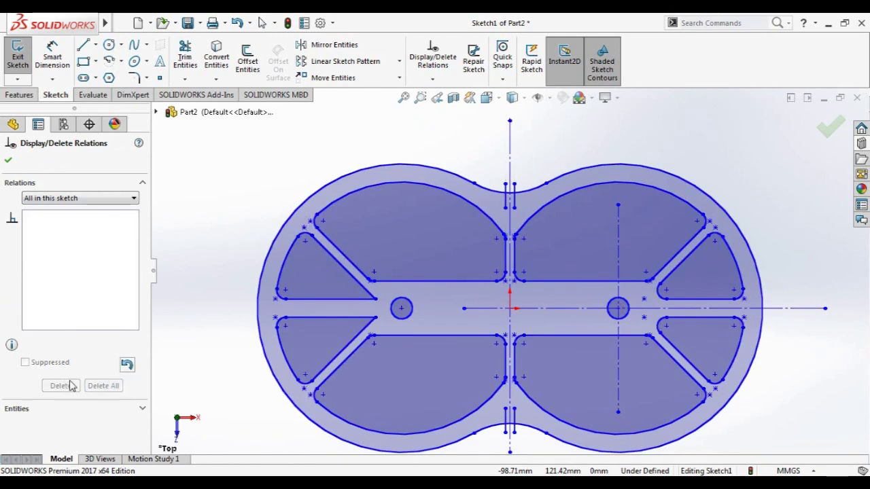
{"action": "left_click", "coordinate": [442, 79]}
{"action": "left_click", "coordinate": [442, 79]}
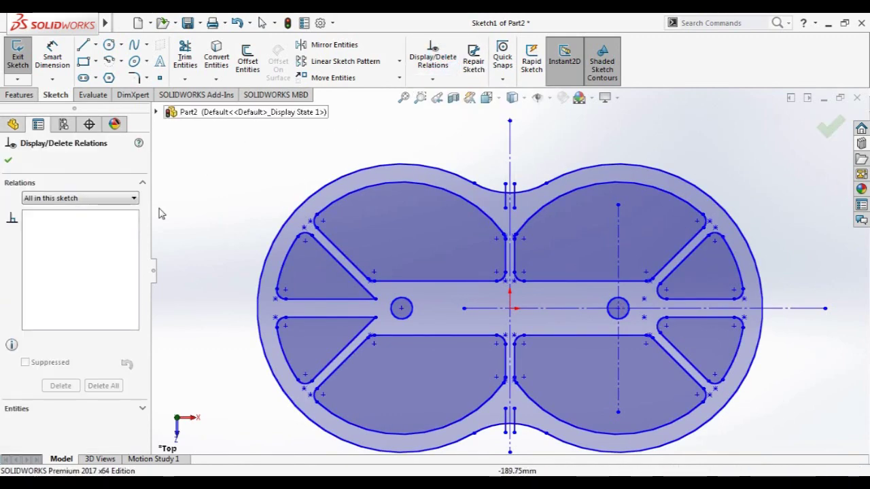
Zoom to fit, briefly try Add Relation, then exit the sketch
{"action": "key", "text": "f"}
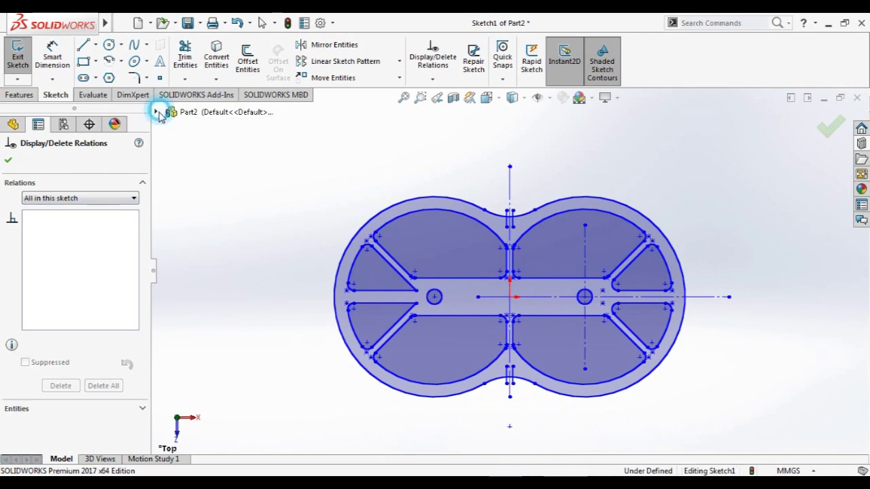
{"action": "left_click", "coordinate": [156, 111]}
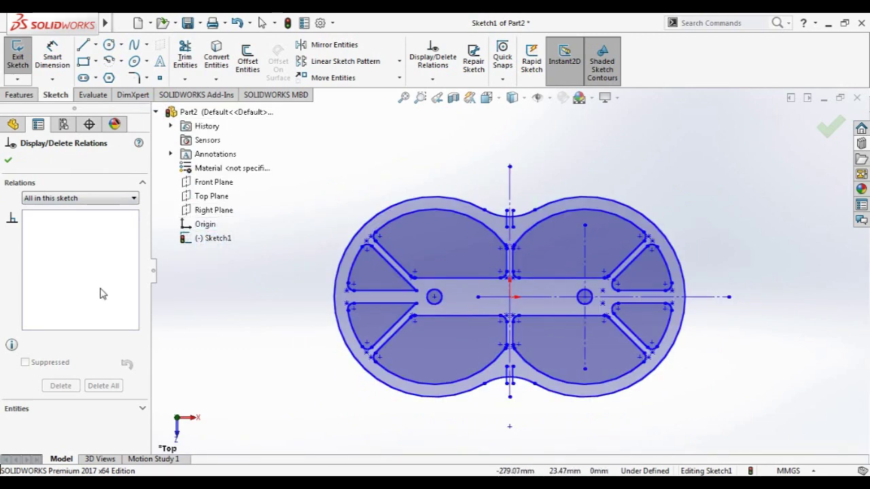
{"action": "left_click", "coordinate": [432, 80]}
{"action": "left_click", "coordinate": [442, 109]}
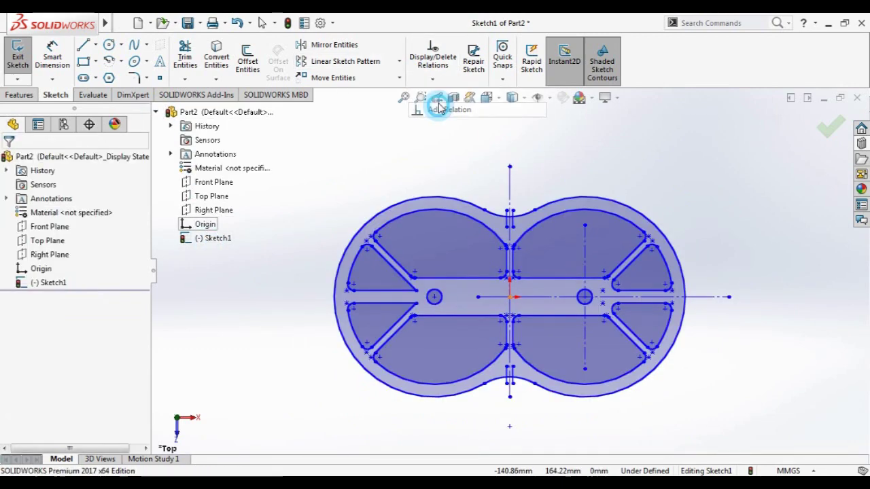
{"action": "left_click", "coordinate": [8, 160]}
{"action": "left_click", "coordinate": [328, 161]}
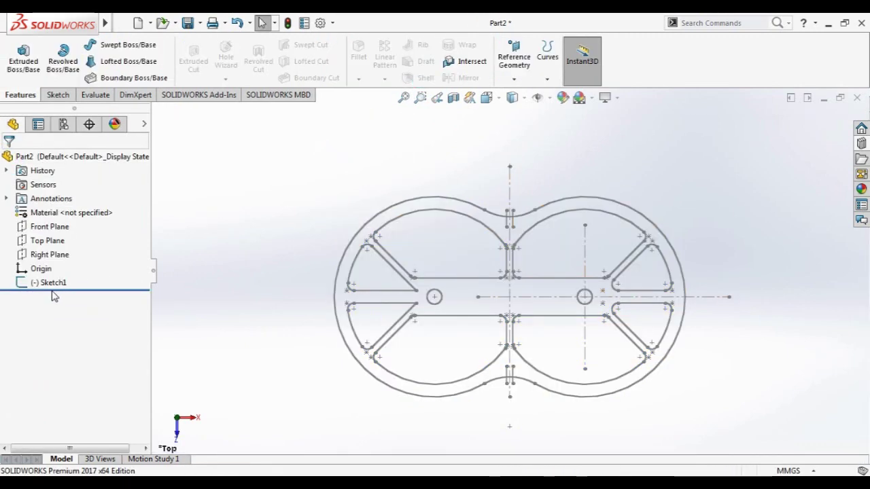
Edit Sketch1 and run Fully Define Sketch on all entities, accepting the under-defined result
{"action": "left_click", "coordinate": [60, 241]}
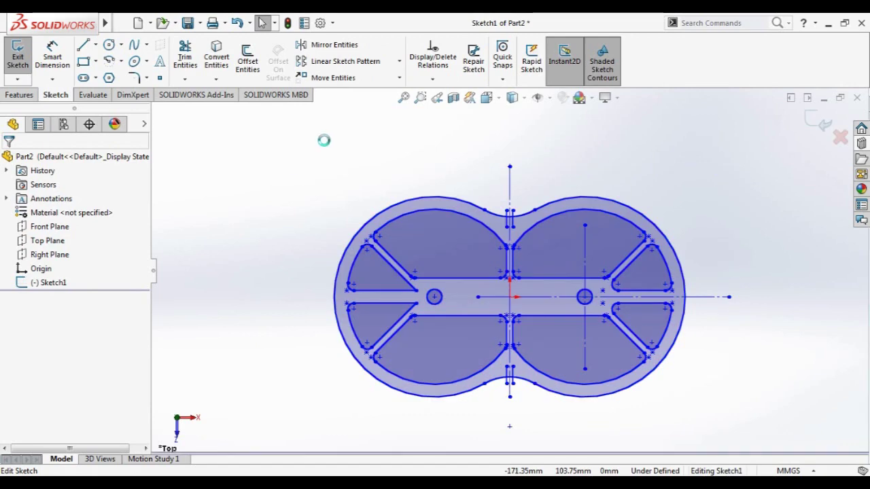
{"action": "left_click", "coordinate": [433, 79]}
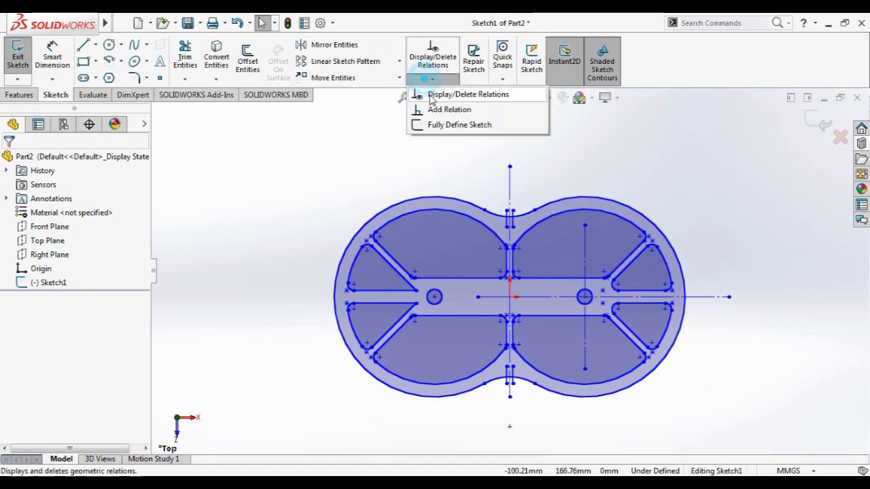
{"action": "left_click", "coordinate": [452, 123]}
{"action": "left_click", "coordinate": [76, 232]}
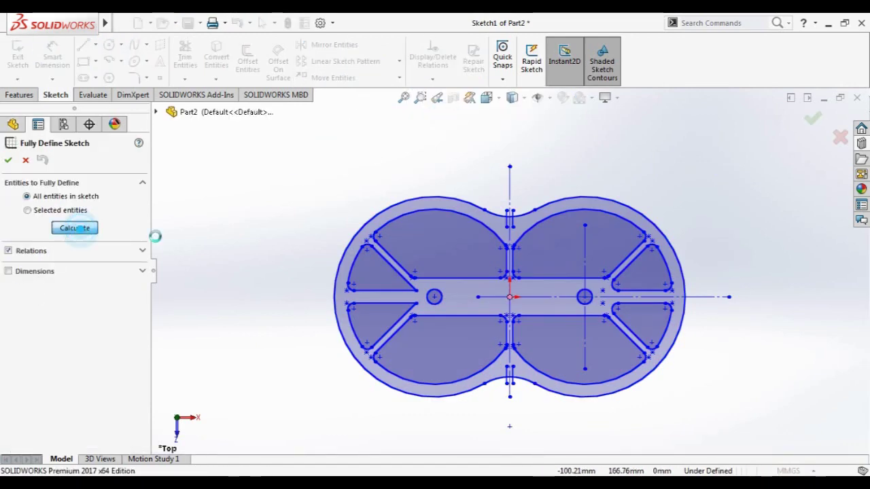
{"action": "left_click", "coordinate": [536, 286]}
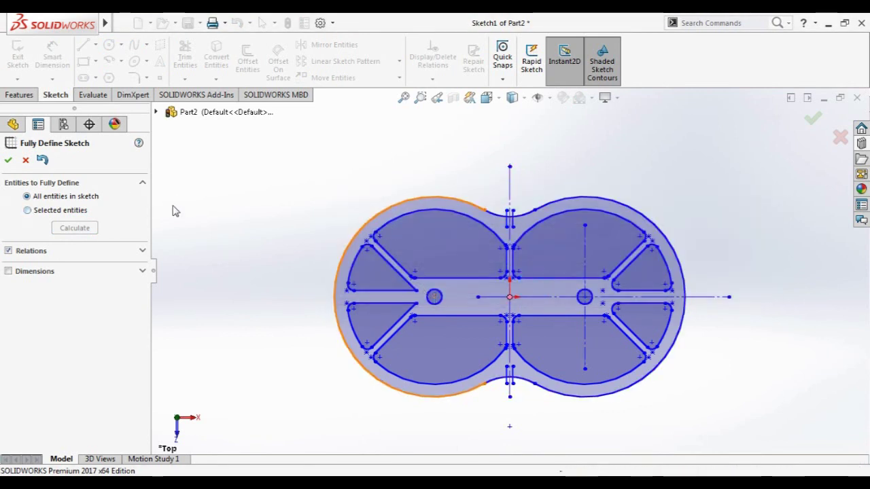
{"action": "left_click_drag", "start_coordinate": [795, 174], "coordinate": [273, 422]}
{"action": "left_click", "coordinate": [70, 227]}
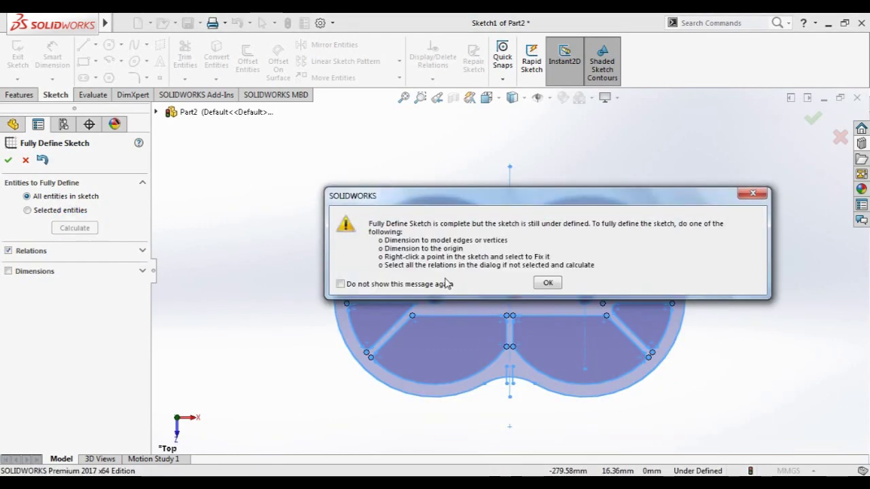
{"action": "left_click", "coordinate": [550, 283]}
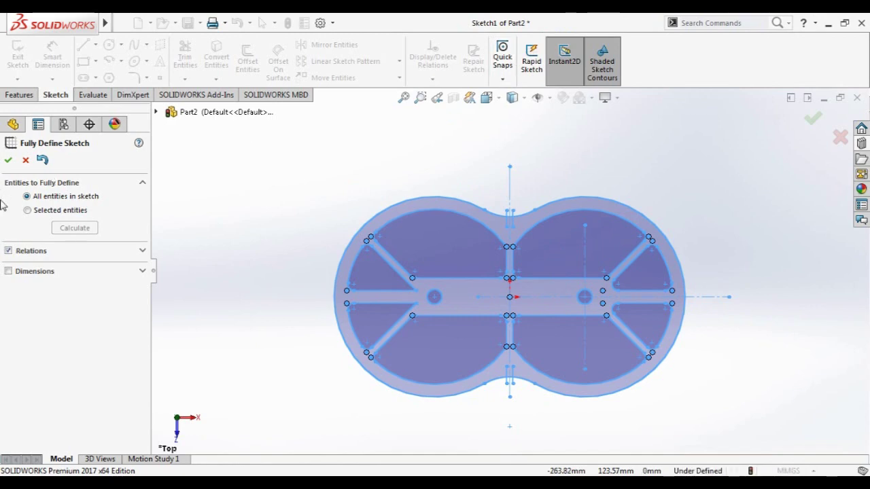
{"action": "left_click", "coordinate": [25, 162]}
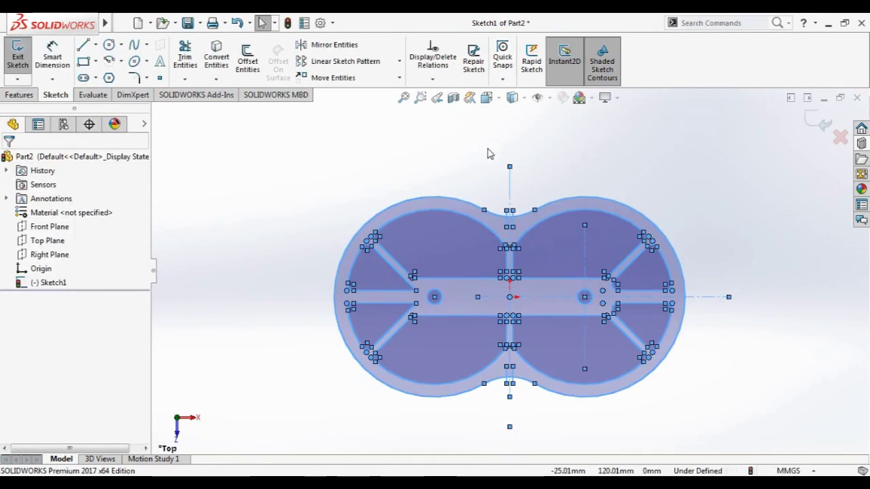
Retry Fully Define Sketch, review the remaining relations, exit the sketch and select Sketch1
{"action": "left_click", "coordinate": [432, 79]}
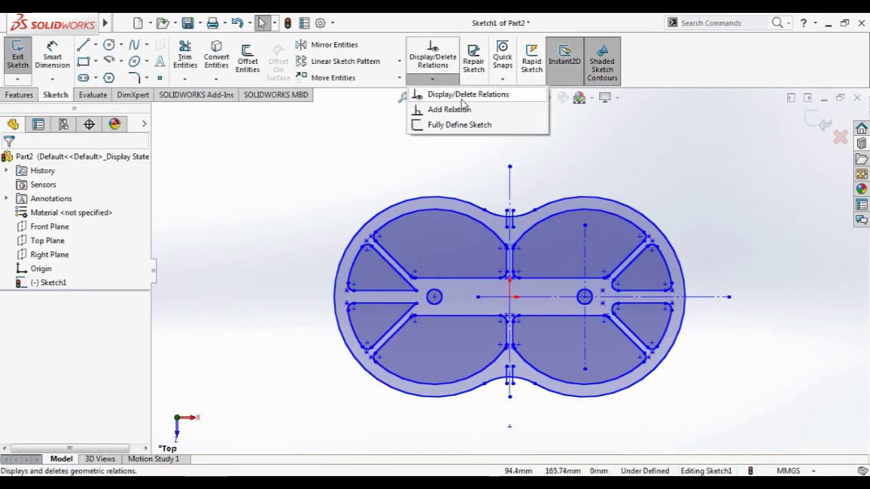
{"action": "left_click", "coordinate": [462, 125]}
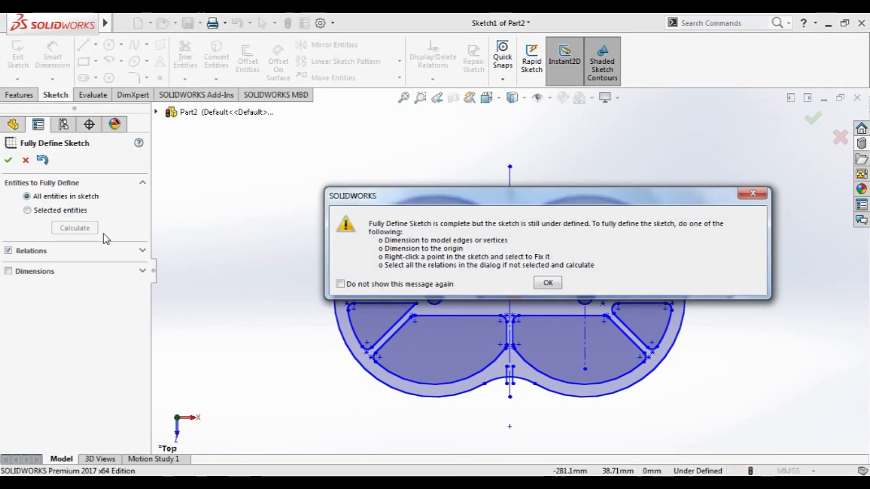
{"action": "left_click", "coordinate": [547, 283]}
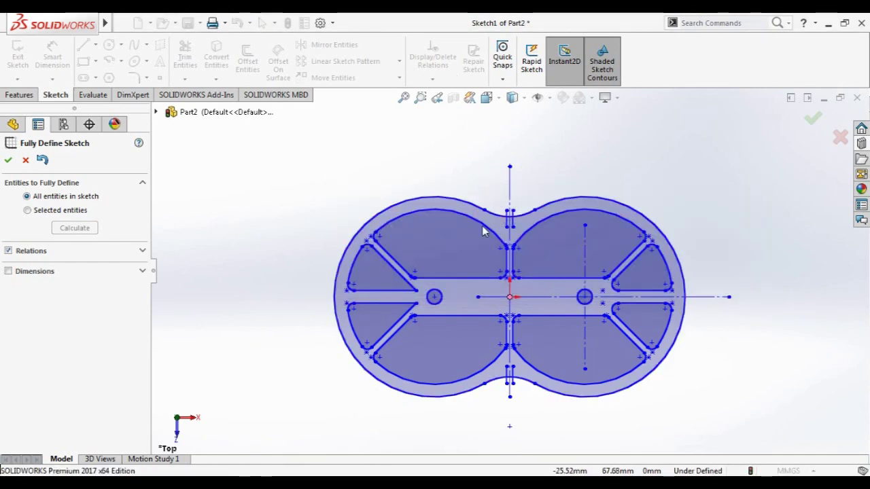
{"action": "key", "text": "Escape"}
{"action": "left_click", "coordinate": [432, 78]}
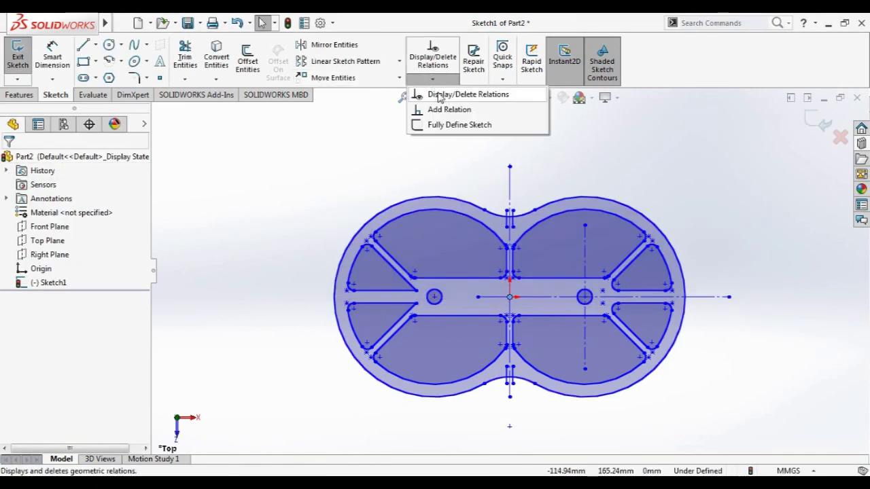
{"action": "left_click", "coordinate": [457, 91]}
{"action": "left_click", "coordinate": [830, 127]}
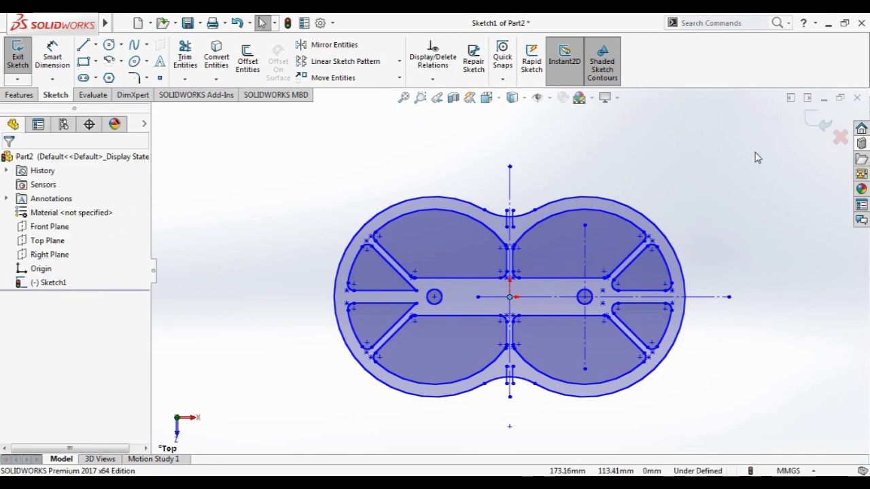
{"action": "left_click", "coordinate": [826, 120]}
{"action": "left_click", "coordinate": [38, 284]}
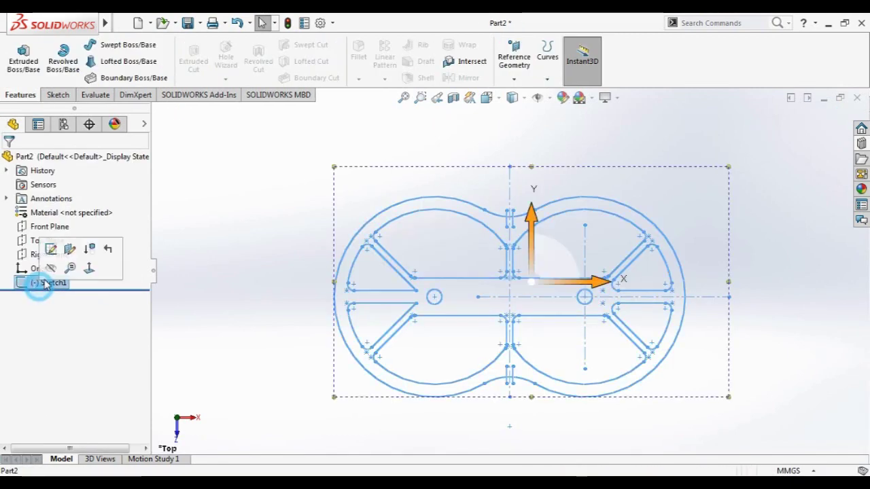
Trial an extrusion by picking sketch regions, then cancel it without creating a feature
{"action": "left_click", "coordinate": [23, 56]}
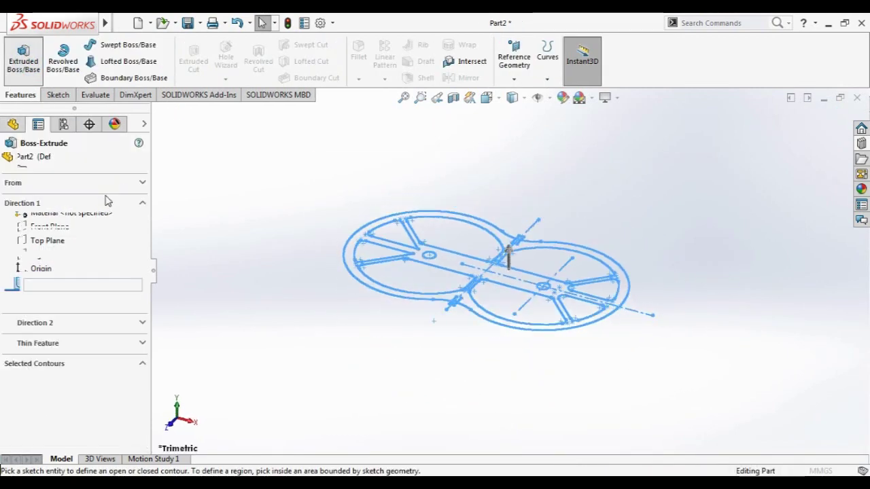
{"action": "left_click", "coordinate": [425, 284]}
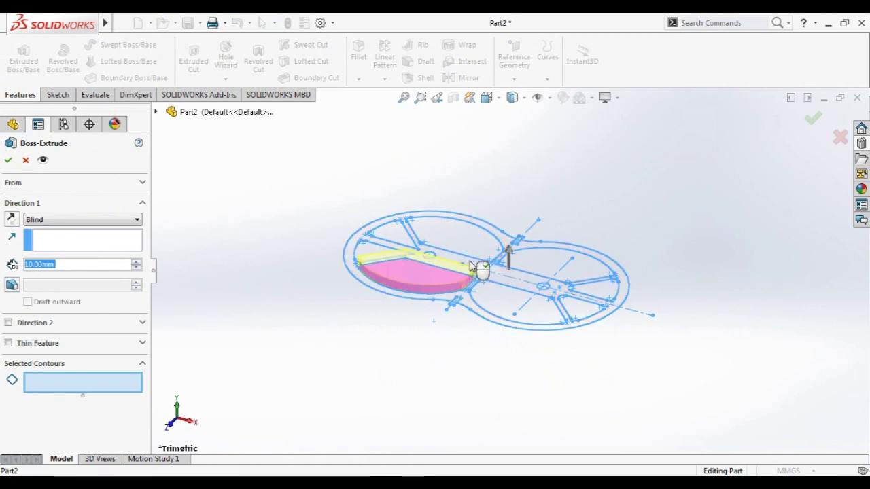
{"action": "left_click", "coordinate": [452, 284]}
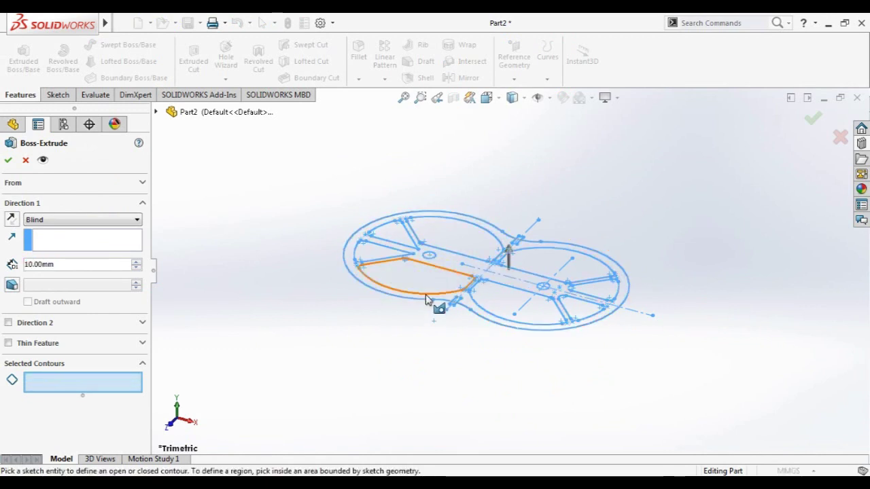
{"action": "left_click", "coordinate": [431, 305]}
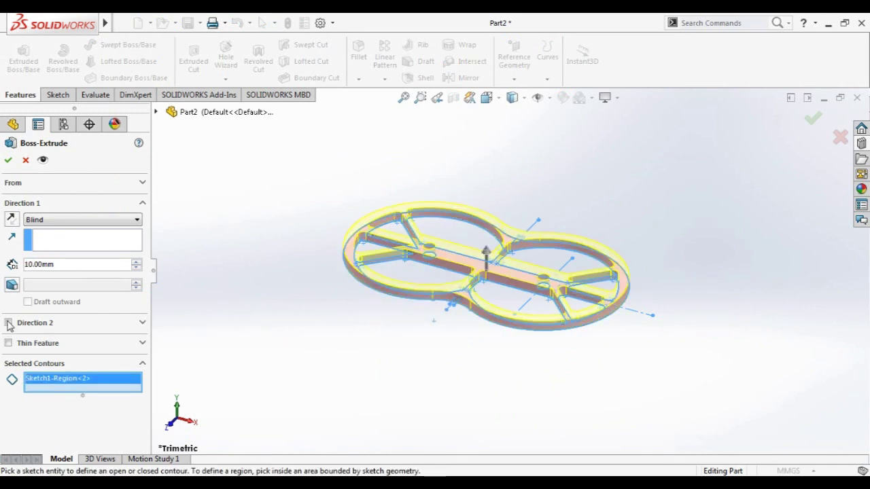
{"action": "key", "text": "Escape"}
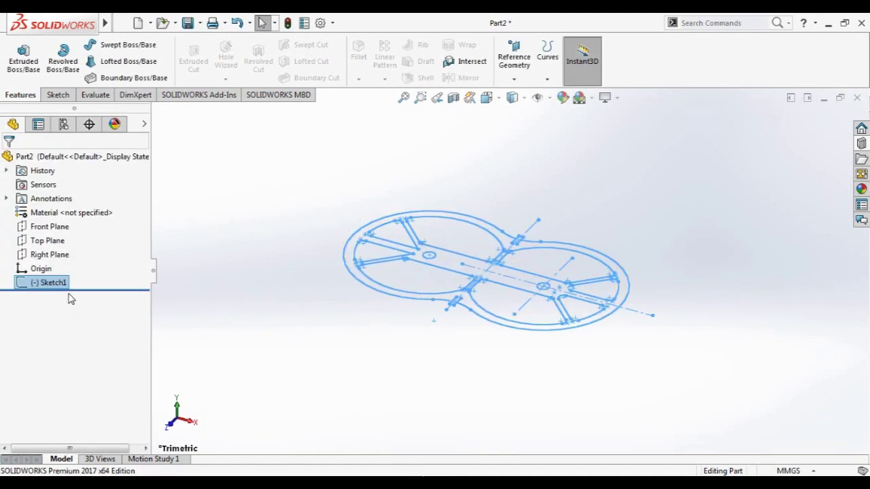
Re-enter and exit Sketch1, then extrude its ribbed region 20 mm blind
{"action": "left_click", "coordinate": [60, 284]}
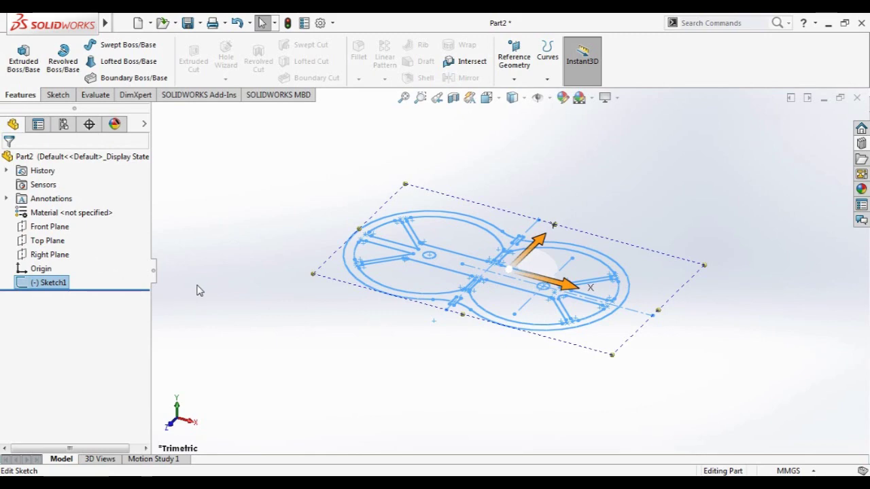
{"action": "left_click", "coordinate": [63, 248]}
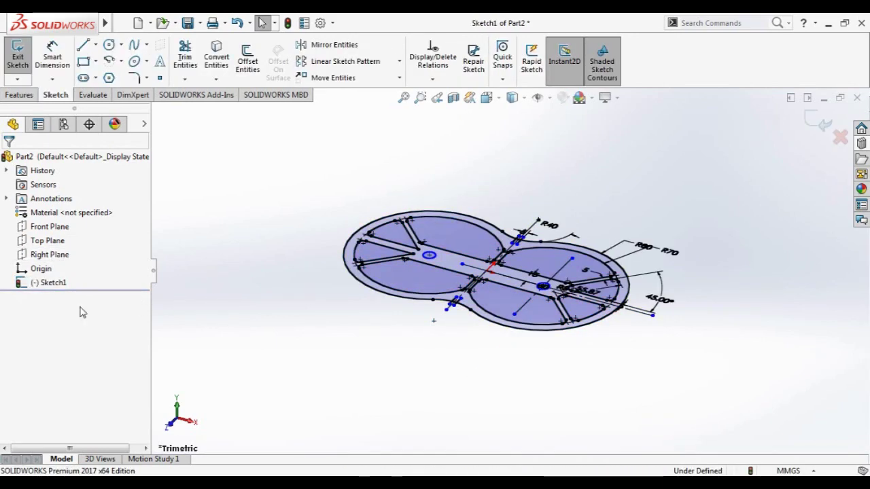
{"action": "left_click", "coordinate": [817, 123]}
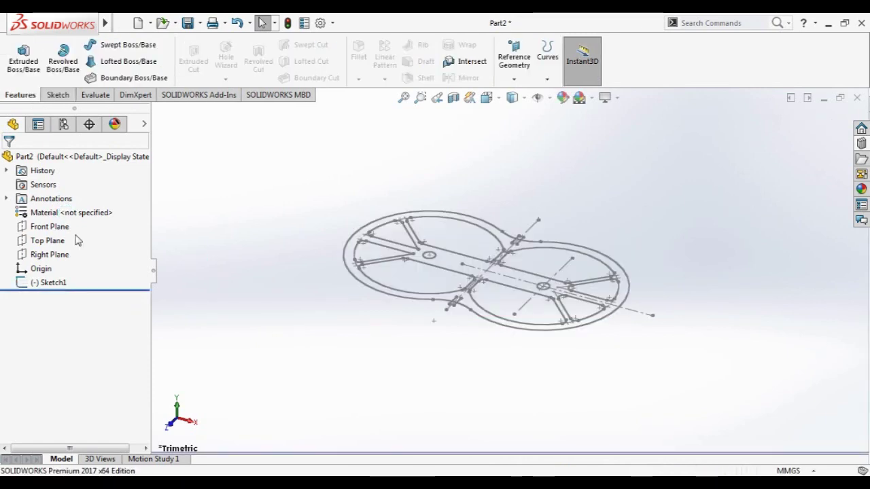
{"action": "left_click", "coordinate": [49, 282]}
{"action": "left_click", "coordinate": [24, 57]}
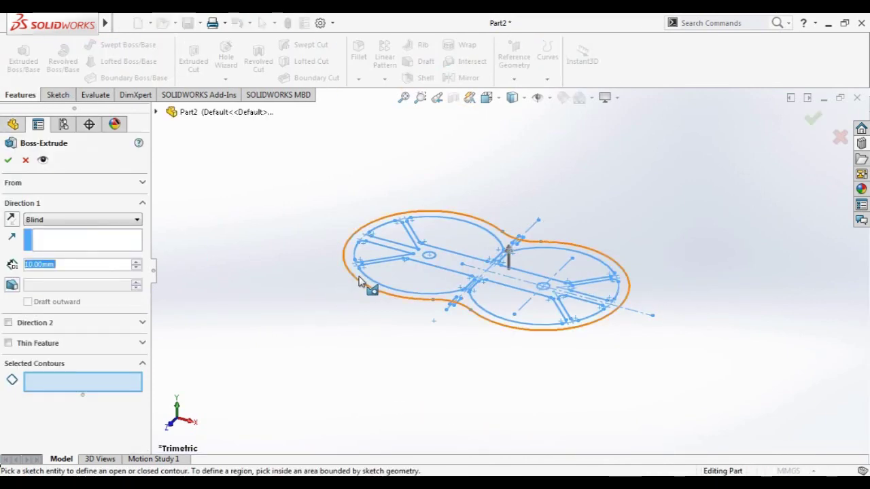
{"action": "left_click", "coordinate": [364, 285]}
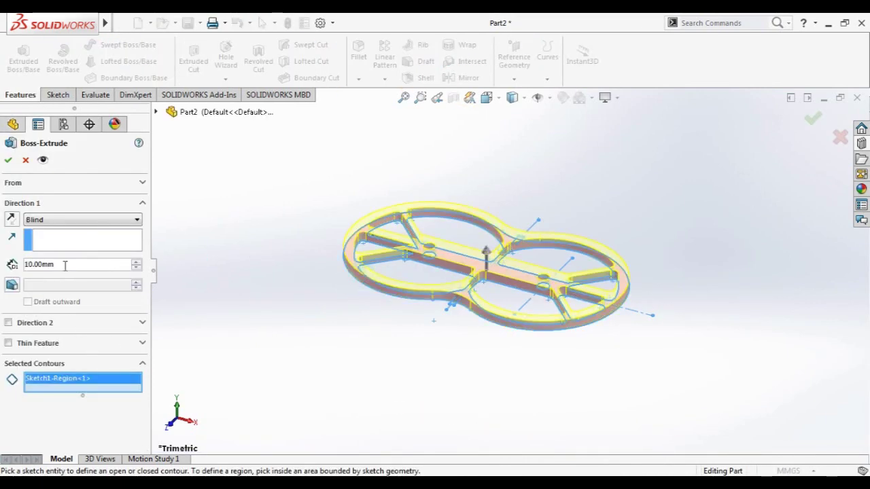
{"action": "type", "text": "20"}
{"action": "key", "text": "Return"}
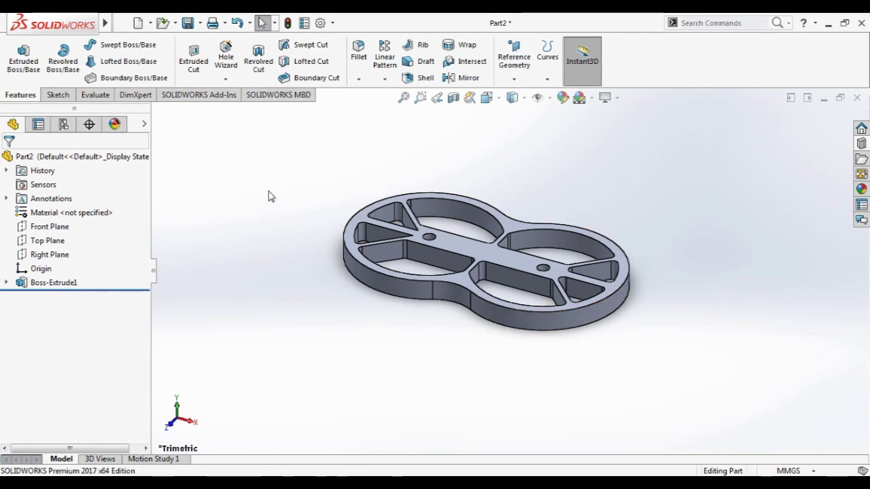
Orbit the plate, snap it to Normal To, and select an inner edge beside the right spoke
{"action": "mouse_move", "coordinate": [271, 198]}
{"action": "middle_mouse_down"}
{"action": "mouse_move", "coordinate": [283, 336]}
{"action": "mouse_move", "coordinate": [301, 399]}
{"action": "mouse_move", "coordinate": [220, 342]}
{"action": "mouse_move", "coordinate": [262, 320]}
{"action": "mouse_move", "coordinate": [253, 285]}
{"action": "mouse_move", "coordinate": [277, 238]}
{"action": "mouse_move", "coordinate": [252, 194]}
{"action": "mouse_move", "coordinate": [243, 208]}
{"action": "mouse_move", "coordinate": [271, 252]}
{"action": "mouse_move", "coordinate": [344, 287]}
{"action": "mouse_move", "coordinate": [248, 212]}
{"action": "middle_mouse_up"}
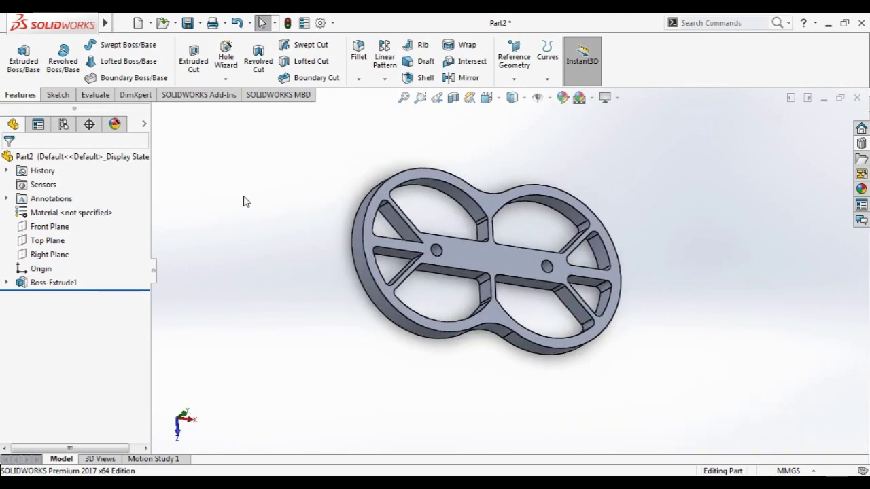
{"action": "mouse_move", "coordinate": [321, 265]}
{"action": "middle_mouse_down"}
{"action": "mouse_move", "coordinate": [252, 219]}
{"action": "mouse_move", "coordinate": [295, 181]}
{"action": "mouse_move", "coordinate": [357, 197]}
{"action": "mouse_move", "coordinate": [332, 229]}
{"action": "mouse_move", "coordinate": [288, 219]}
{"action": "mouse_move", "coordinate": [317, 214]}
{"action": "mouse_move", "coordinate": [323, 220]}
{"action": "mouse_move", "coordinate": [314, 217]}
{"action": "middle_mouse_up"}
{"action": "key", "text": "space"}
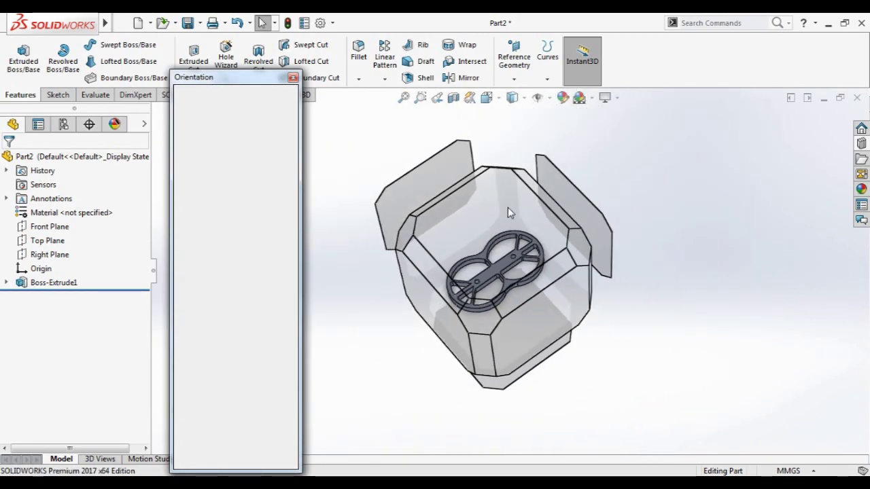
{"action": "left_click", "coordinate": [500, 220]}
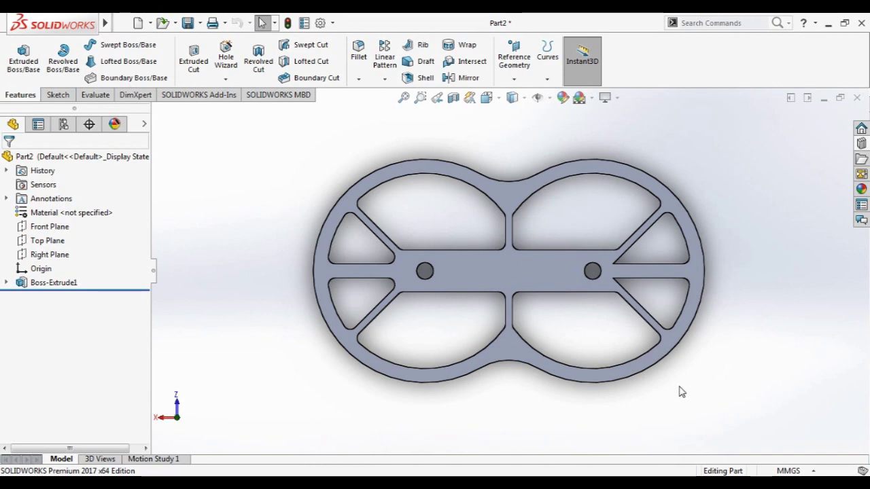
{"action": "left_click", "coordinate": [621, 279]}
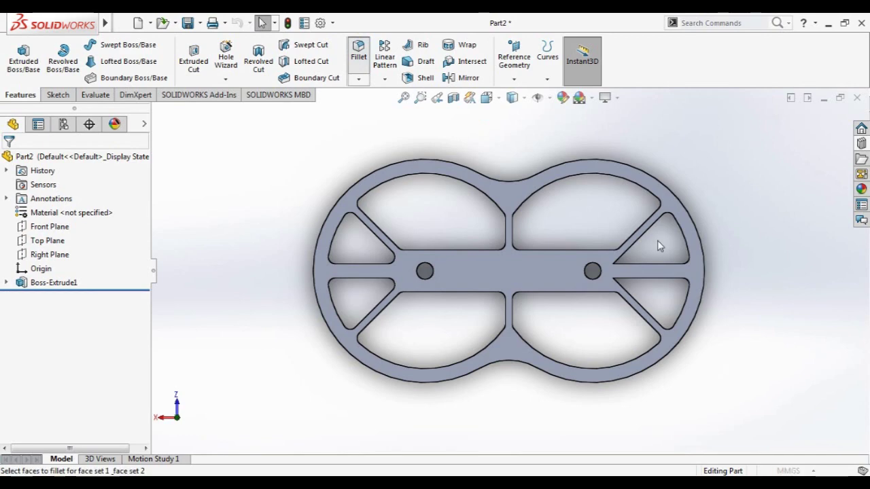
Create a 5 mm face fillet (Fillet1) between the outer rim face and a spoke face
{"action": "middle_click_drag", "start_coordinate": [809, 277], "coordinate": [673, 263]}
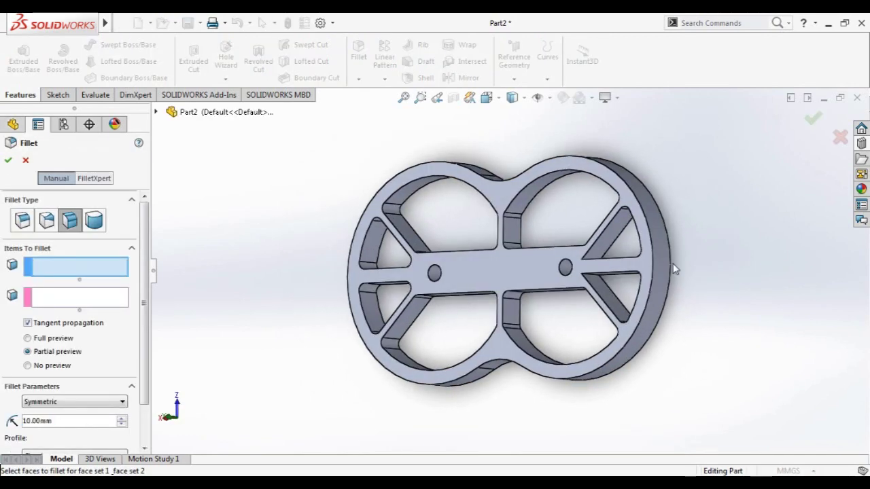
{"action": "left_click", "coordinate": [610, 236]}
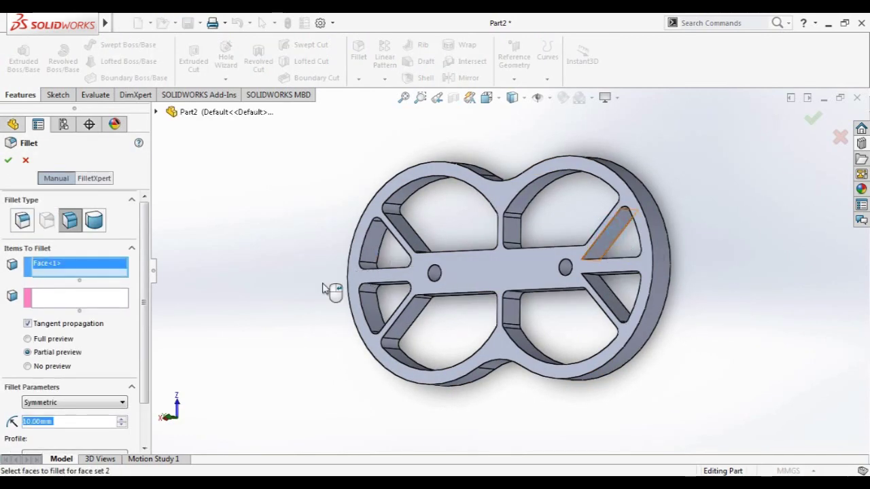
{"action": "left_click", "coordinate": [114, 299]}
{"action": "middle_click_drag", "start_coordinate": [750, 208], "coordinate": [646, 311]}
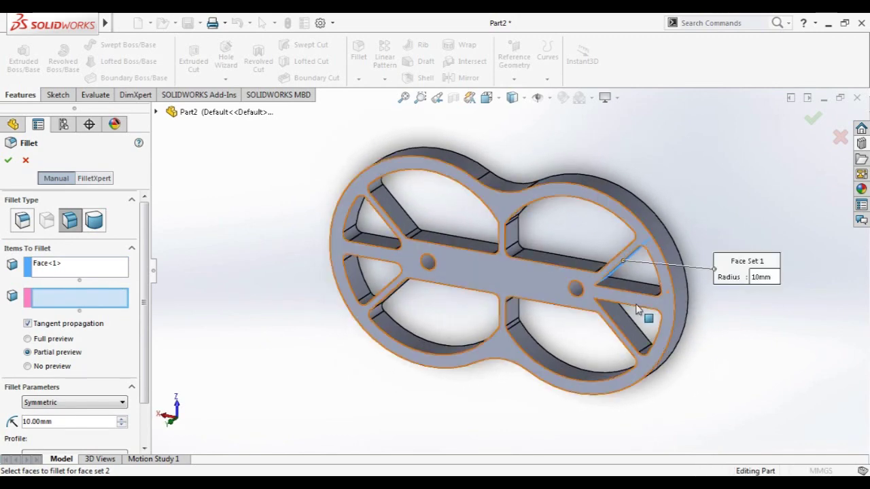
{"action": "left_click", "coordinate": [639, 288]}
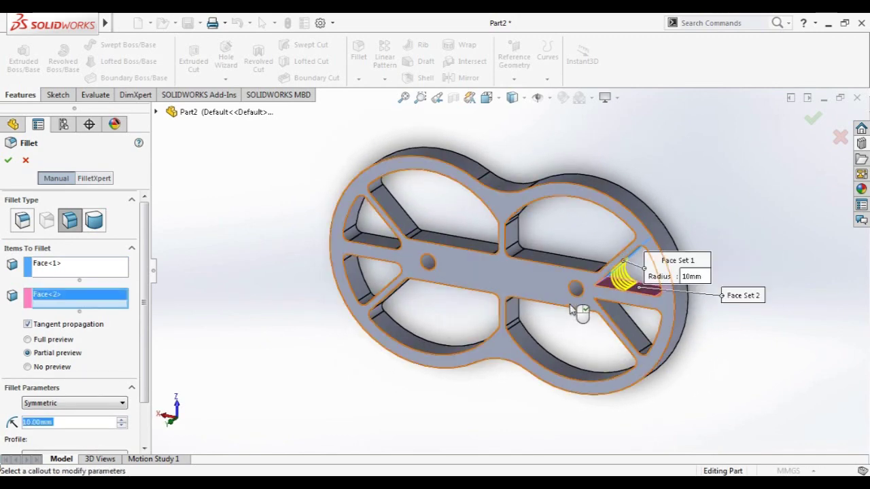
{"action": "type", "text": "5"}
{"action": "key", "text": "Return"}
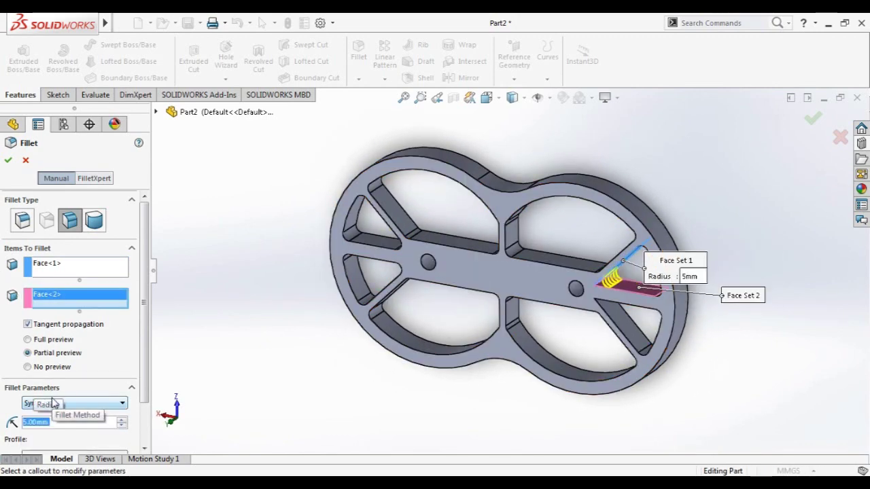
{"action": "left_click", "coordinate": [8, 161]}
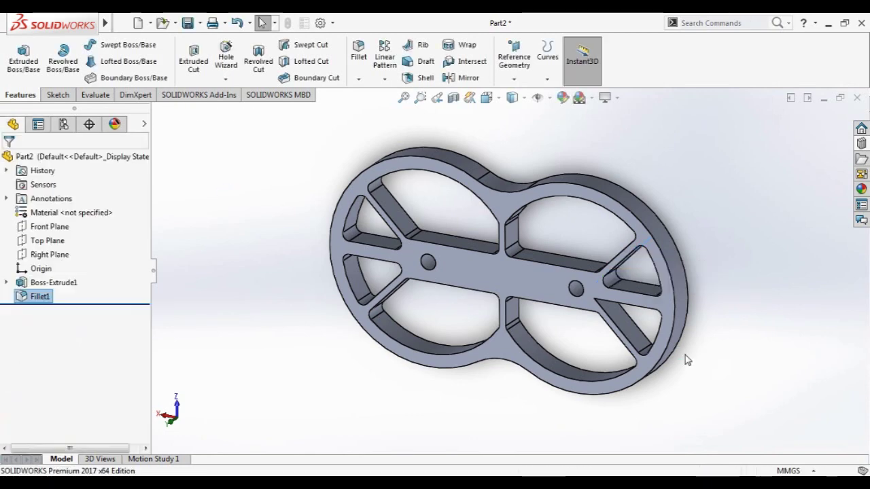
Add a second 5 mm face fillet (Fillet2) between the rim and another spoke face
{"action": "middle_click_drag", "start_coordinate": [684, 371], "coordinate": [713, 336]}
{"action": "middle_click_drag", "start_coordinate": [650, 317], "coordinate": [659, 299]}
{"action": "left_click", "coordinate": [658, 292]}
{"action": "middle_click_drag", "start_coordinate": [767, 310], "coordinate": [728, 345]}
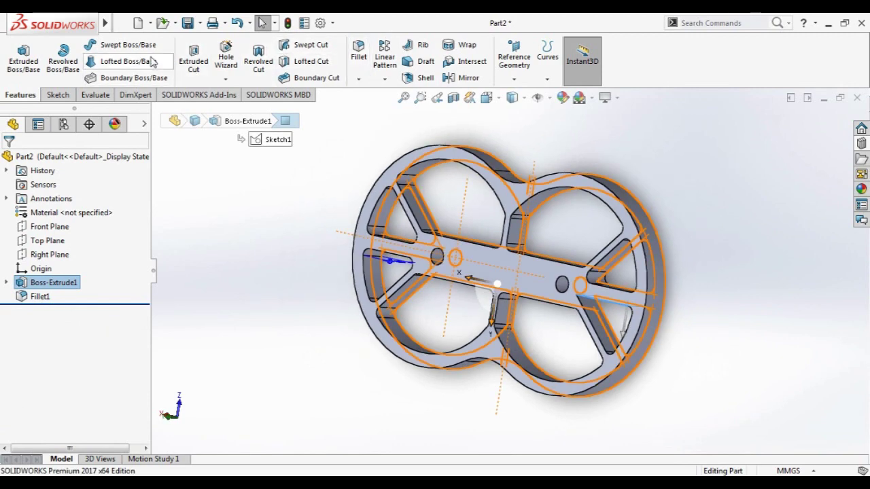
{"action": "left_click", "coordinate": [359, 55]}
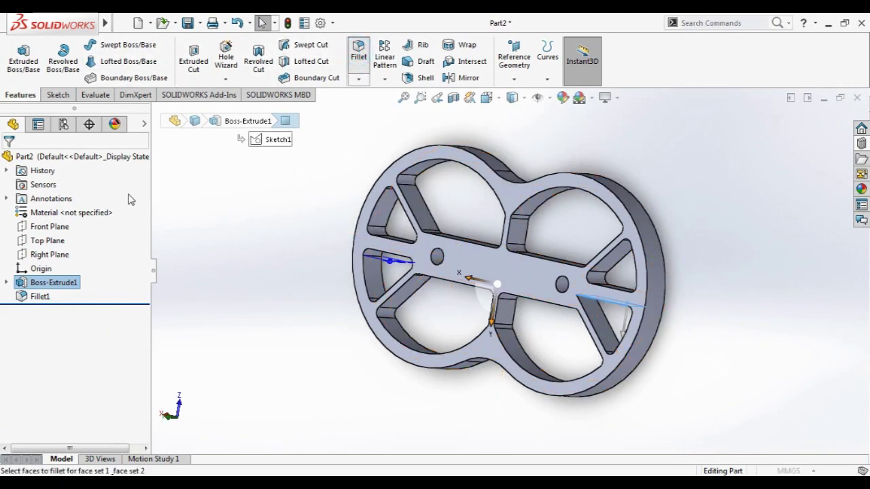
{"action": "left_click", "coordinate": [68, 304]}
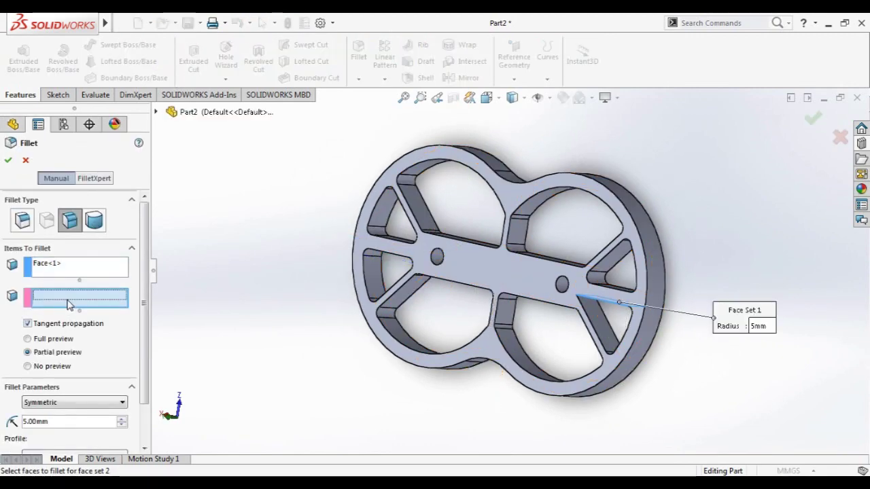
{"action": "left_click", "coordinate": [600, 319]}
{"action": "left_click", "coordinate": [10, 165]}
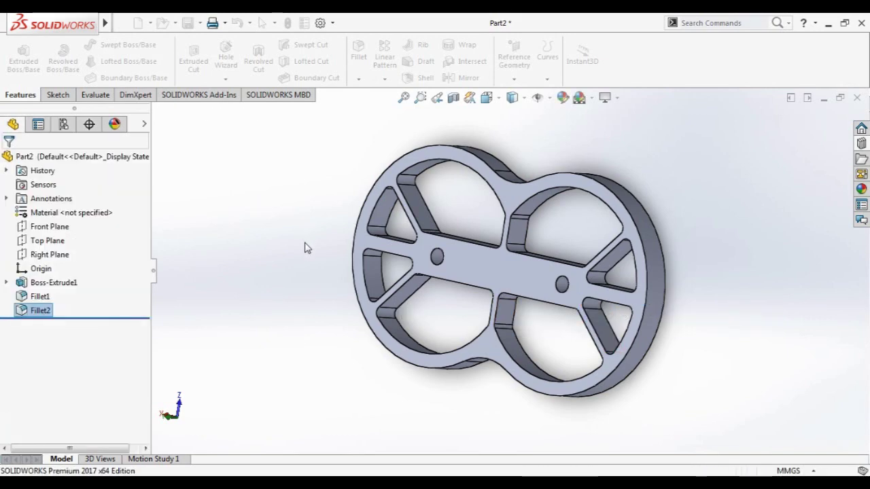
{"action": "mouse_move", "coordinate": [305, 249]}
{"action": "middle_mouse_down"}
{"action": "mouse_move", "coordinate": [354, 249]}
{"action": "mouse_move", "coordinate": [340, 246]}
{"action": "mouse_move", "coordinate": [326, 220]}
{"action": "mouse_move", "coordinate": [355, 246]}
{"action": "mouse_move", "coordinate": [344, 231]}
{"action": "mouse_move", "coordinate": [345, 284]}
{"action": "mouse_move", "coordinate": [334, 241]}
{"action": "mouse_move", "coordinate": [354, 224]}
{"action": "mouse_move", "coordinate": [323, 278]}
{"action": "middle_mouse_up"}
{"action": "mouse_move", "coordinate": [229, 301]}
{"action": "middle_mouse_down"}
{"action": "mouse_move", "coordinate": [254, 308]}
{"action": "mouse_move", "coordinate": [265, 229]}
{"action": "mouse_move", "coordinate": [315, 237]}
{"action": "mouse_move", "coordinate": [281, 289]}
{"action": "middle_mouse_up"}
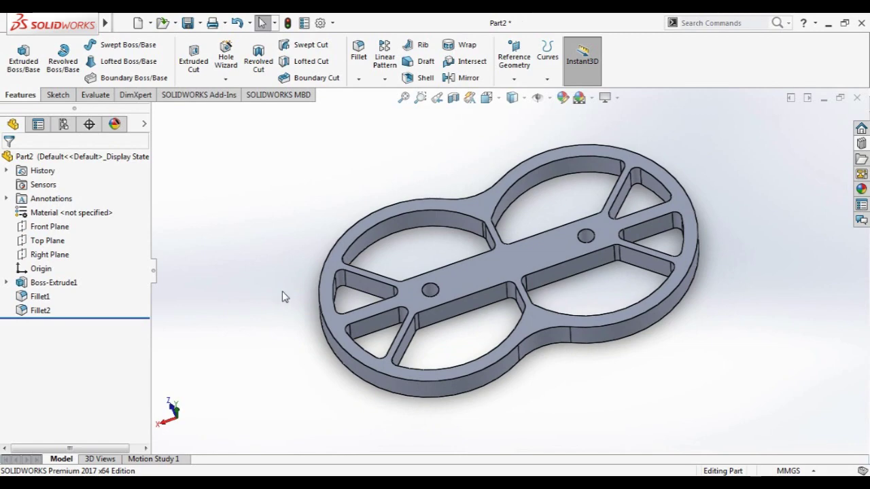
{"action": "key", "text": "space"}
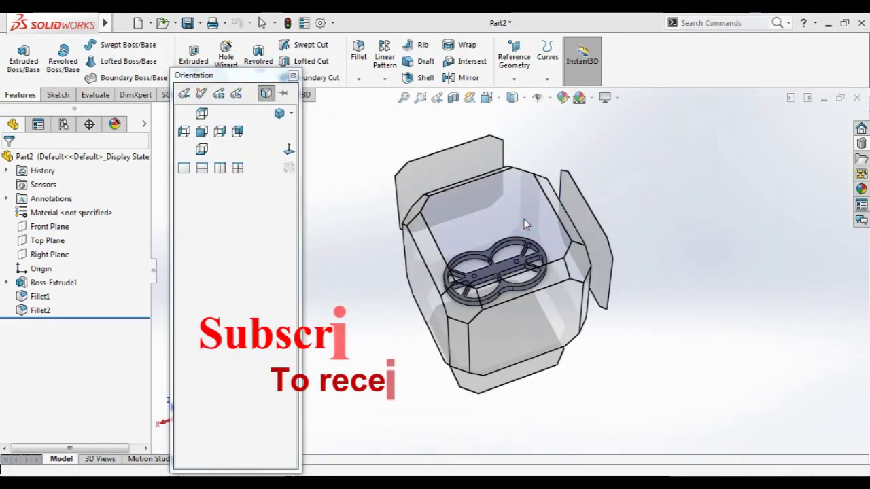
{"action": "left_click", "coordinate": [526, 224]}
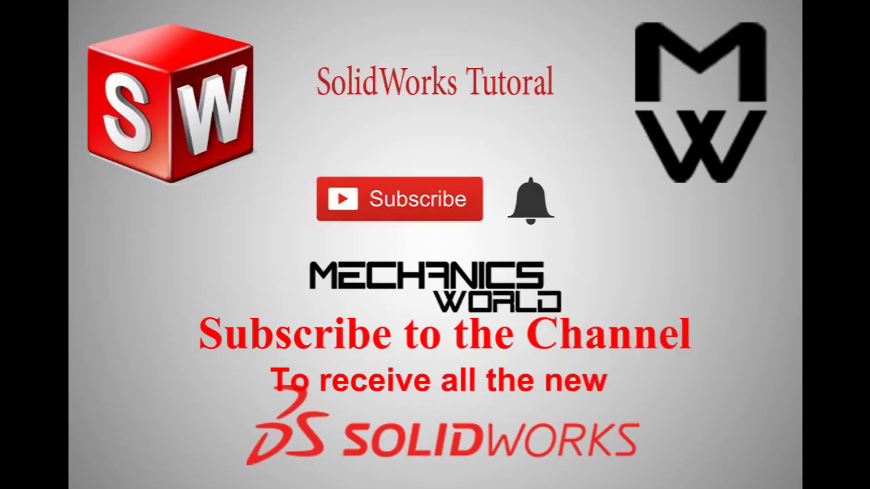